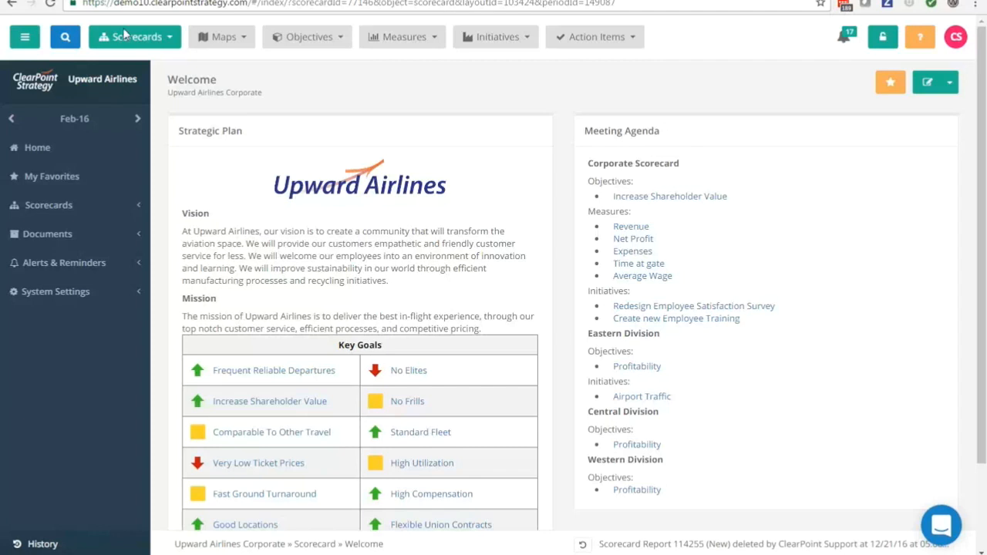
Step: Open the sorting options on the scorecard report management page, select the Welcome report and save the existing order
{"action": "left_click", "coordinate": [142, 42]}
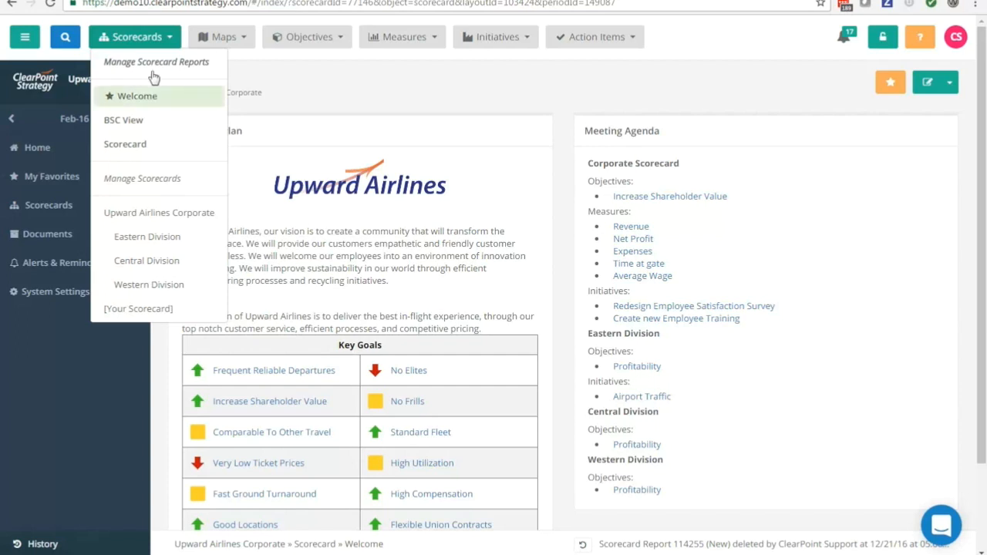
{"action": "left_click", "coordinate": [152, 67]}
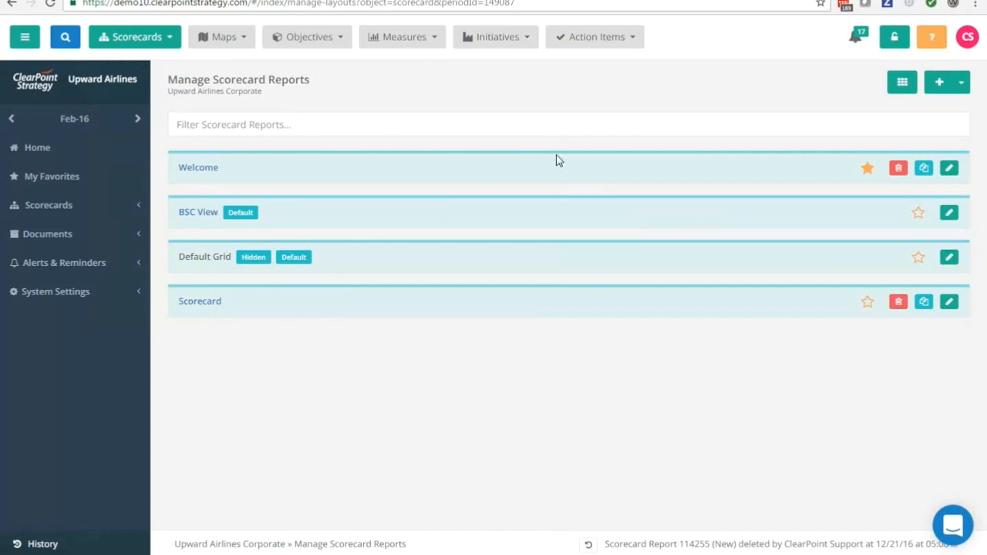
{"action": "left_click", "coordinate": [962, 85]}
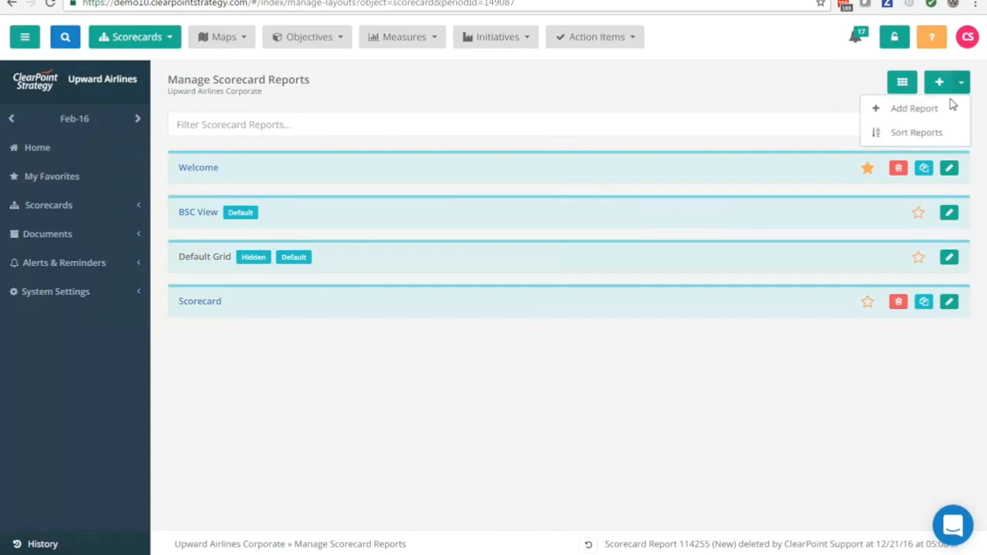
{"action": "left_click", "coordinate": [911, 137]}
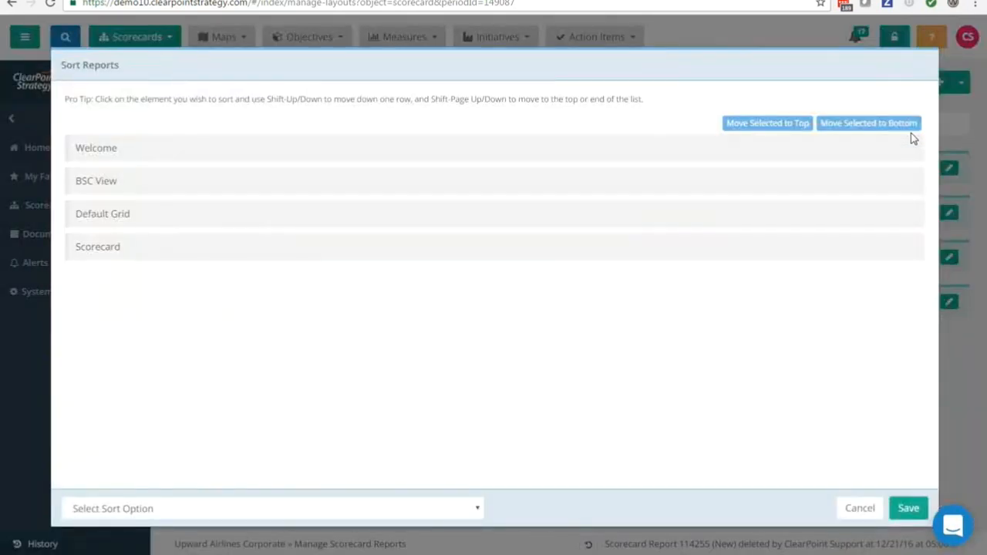
{"action": "mouse_move", "coordinate": [339, 144]}
{"action": "left_mouse_down"}
{"action": "mouse_move", "coordinate": [329, 229]}
{"action": "mouse_move", "coordinate": [340, 142]}
{"action": "left_mouse_up"}
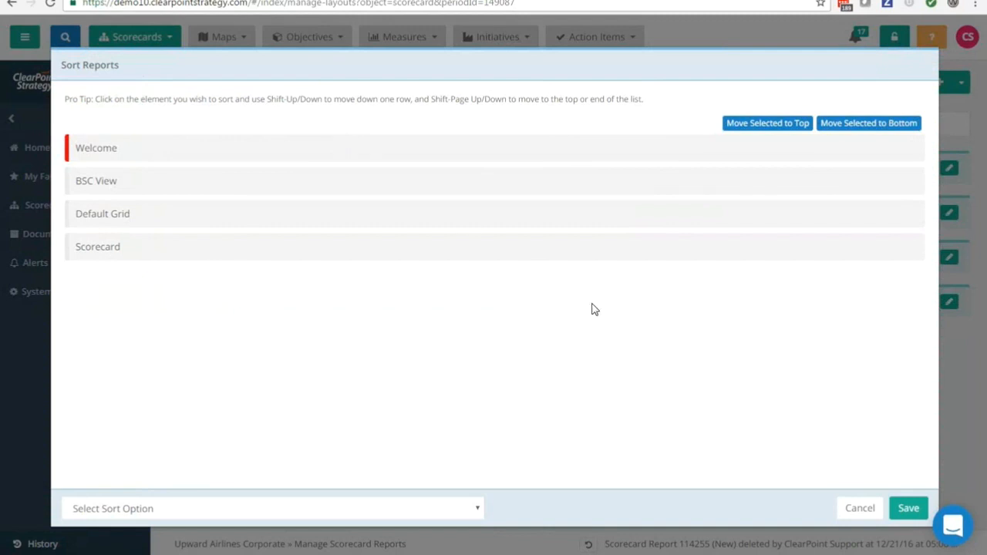
{"action": "left_click", "coordinate": [907, 508]}
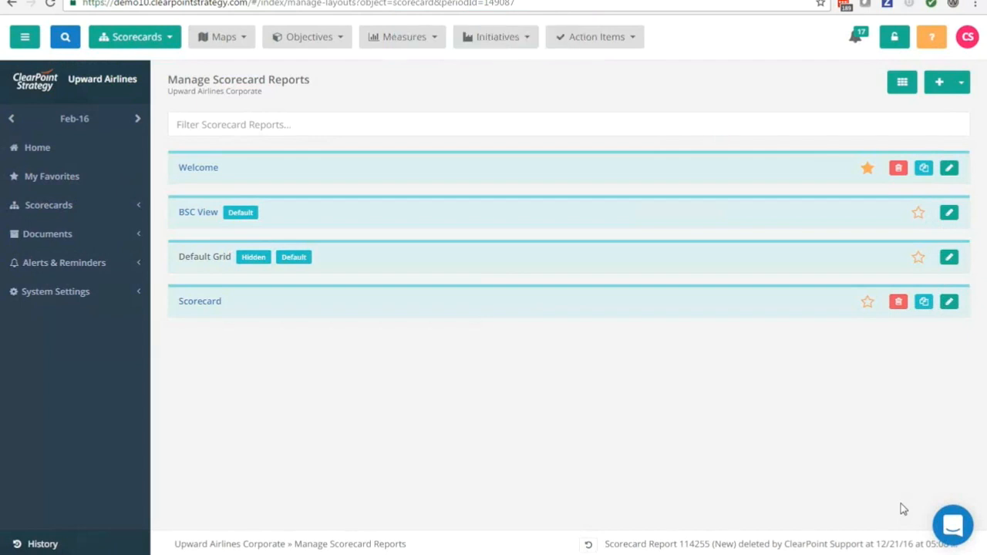
Step: Examine the Welcome scorecard report's layout settings and page layout, and close them without saving
{"action": "left_click", "coordinate": [949, 168]}
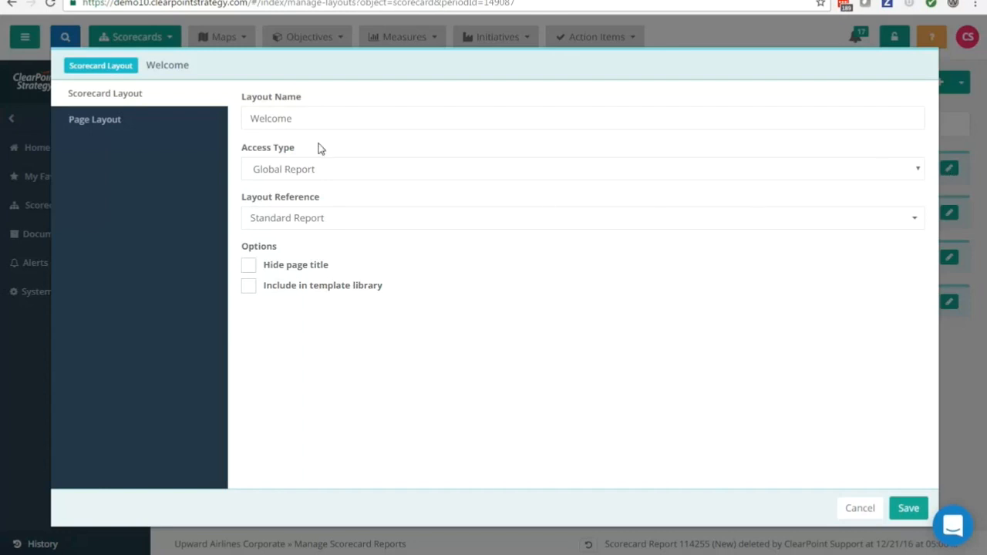
{"action": "left_click", "coordinate": [192, 126]}
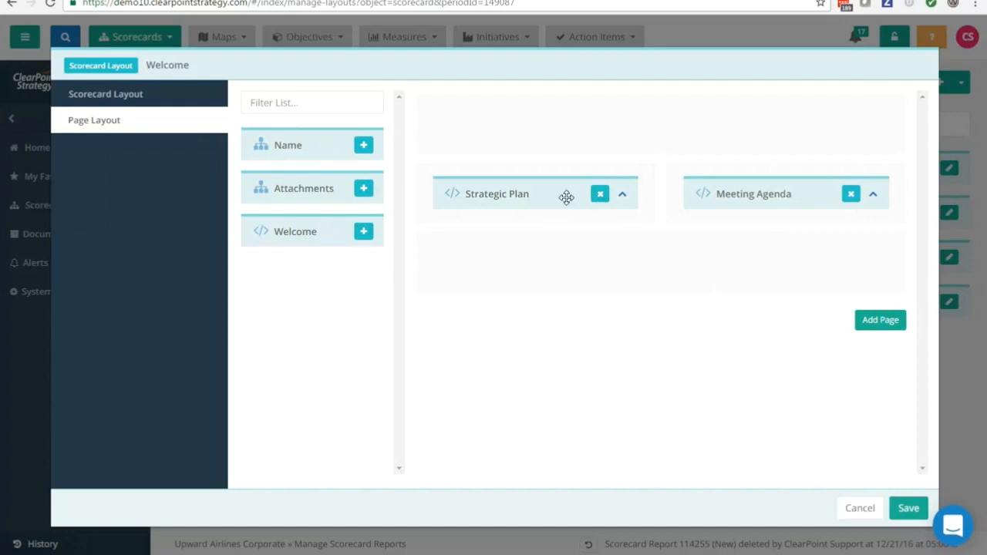
{"action": "left_click_drag", "start_coordinate": [539, 194], "coordinate": [566, 196]}
{"action": "left_click", "coordinate": [859, 508]}
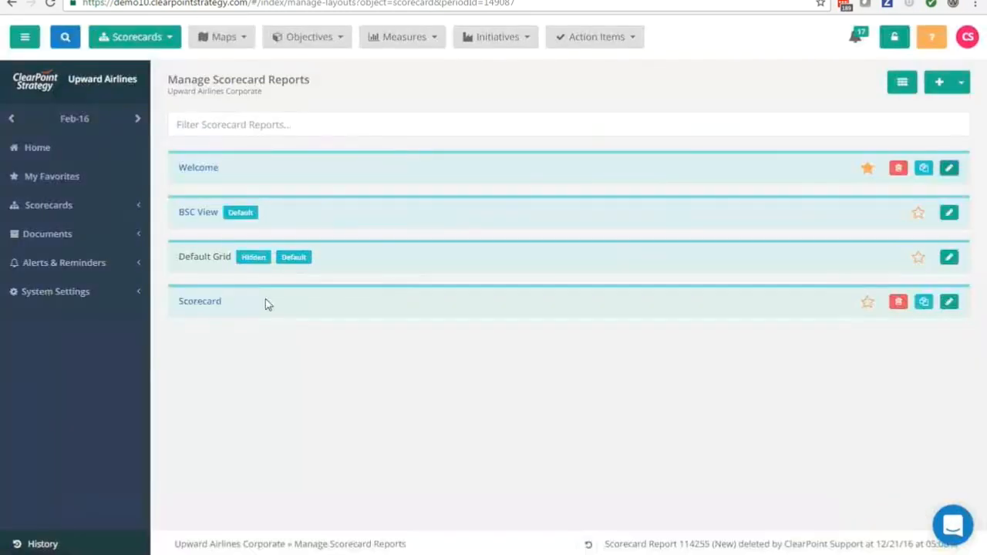
Step: Add a scorecard custom field named Image with the field type Image through the system's admin options
{"action": "left_click", "coordinate": [60, 301]}
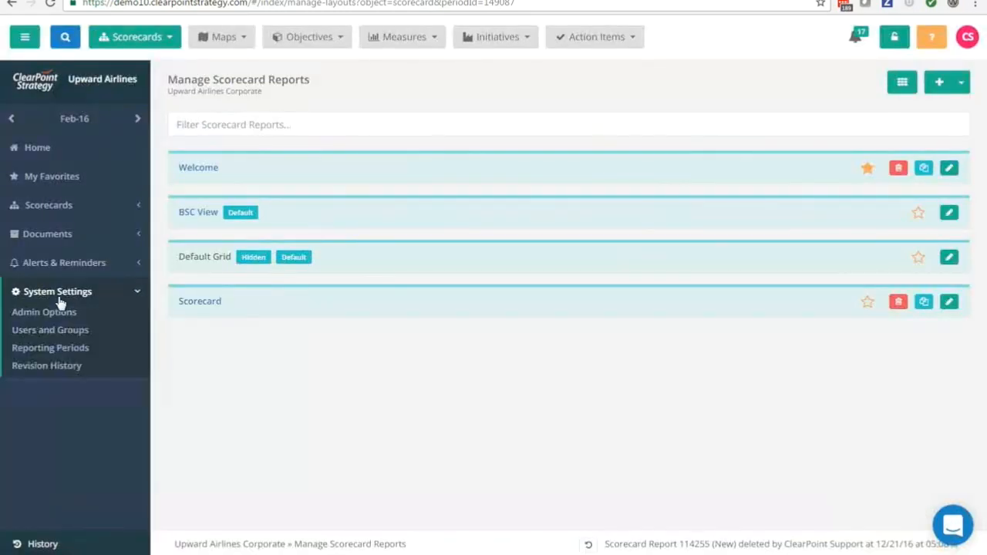
{"action": "left_click", "coordinate": [54, 312]}
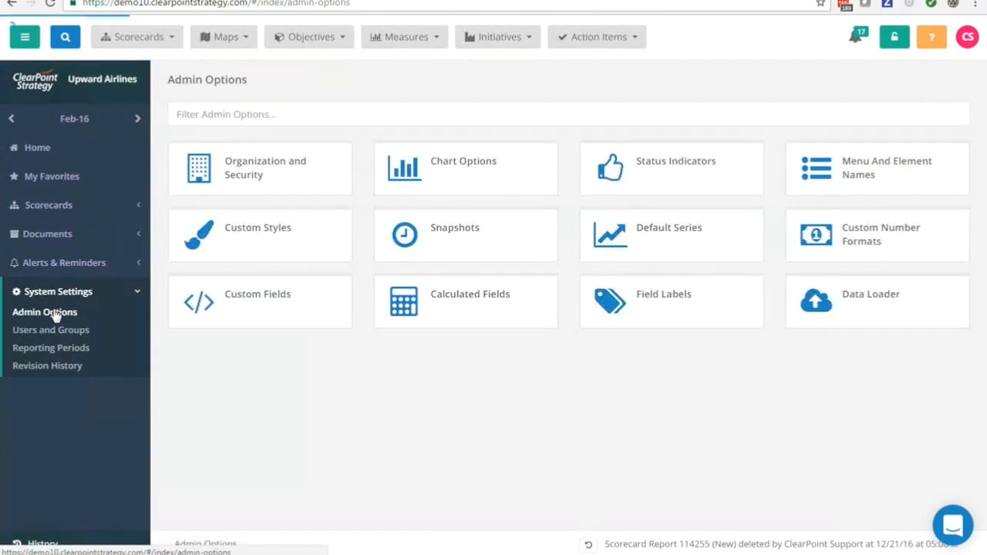
{"action": "left_click", "coordinate": [303, 303]}
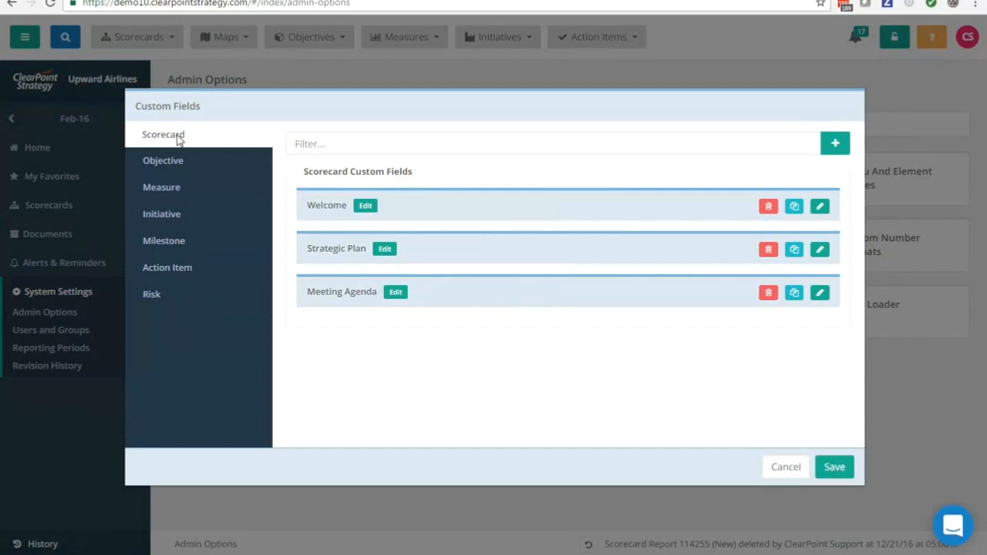
{"action": "left_click", "coordinate": [832, 145]}
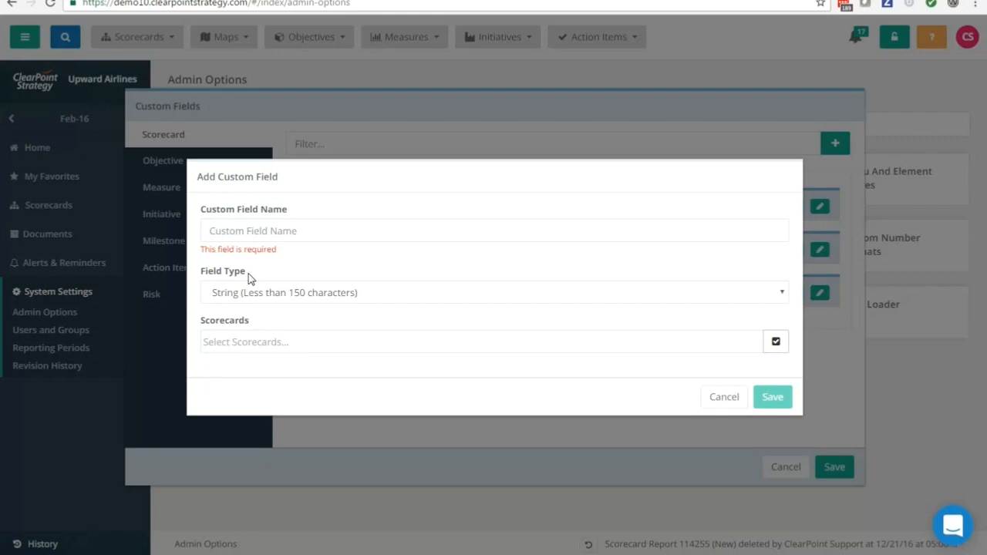
{"action": "left_click", "coordinate": [302, 296]}
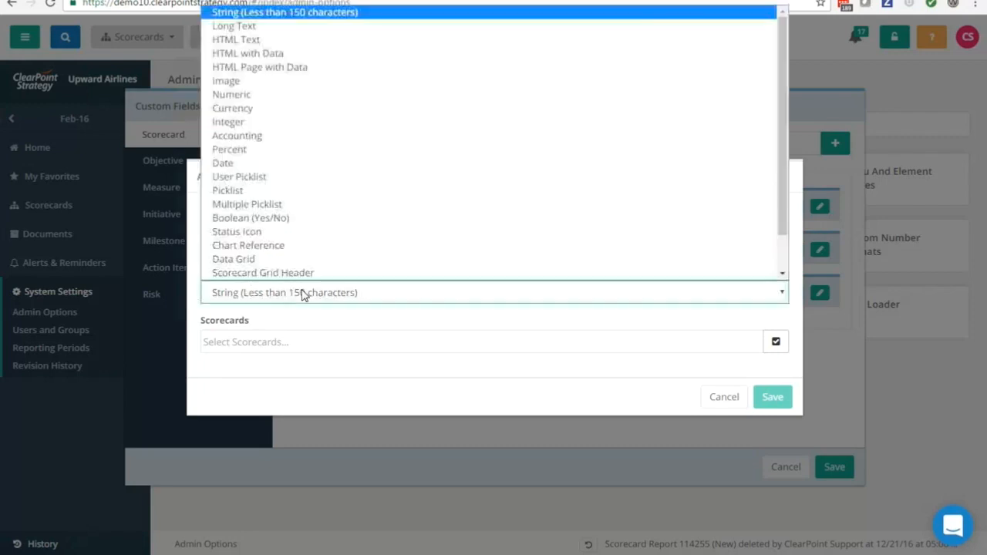
{"action": "left_click", "coordinate": [245, 83]}
{"action": "left_click", "coordinate": [228, 228]}
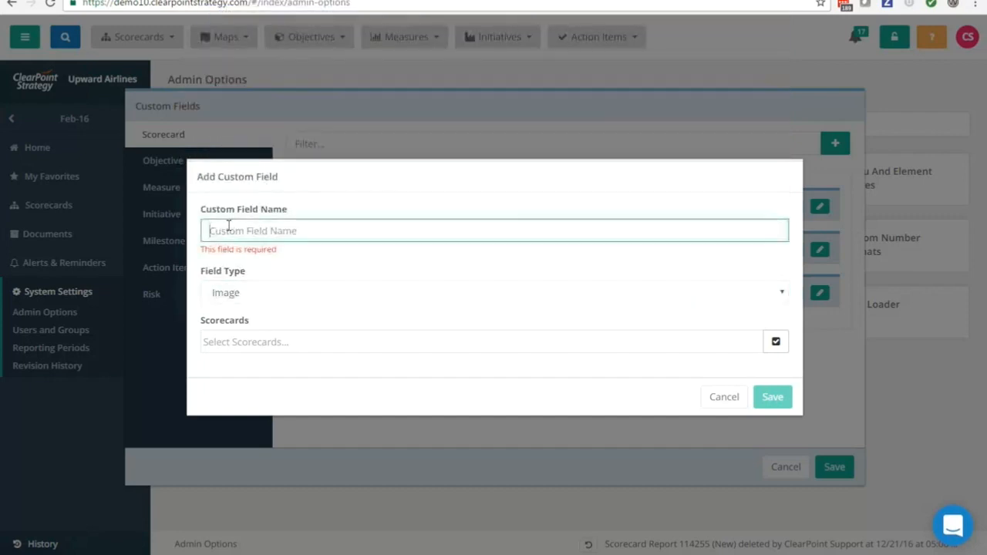
{"action": "type", "text": "Image"}
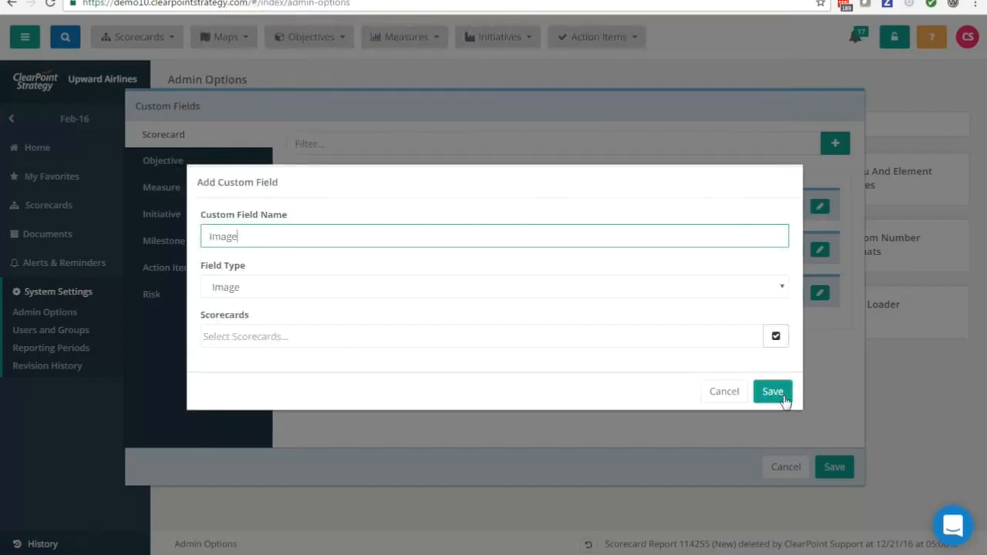
{"action": "left_click", "coordinate": [773, 392]}
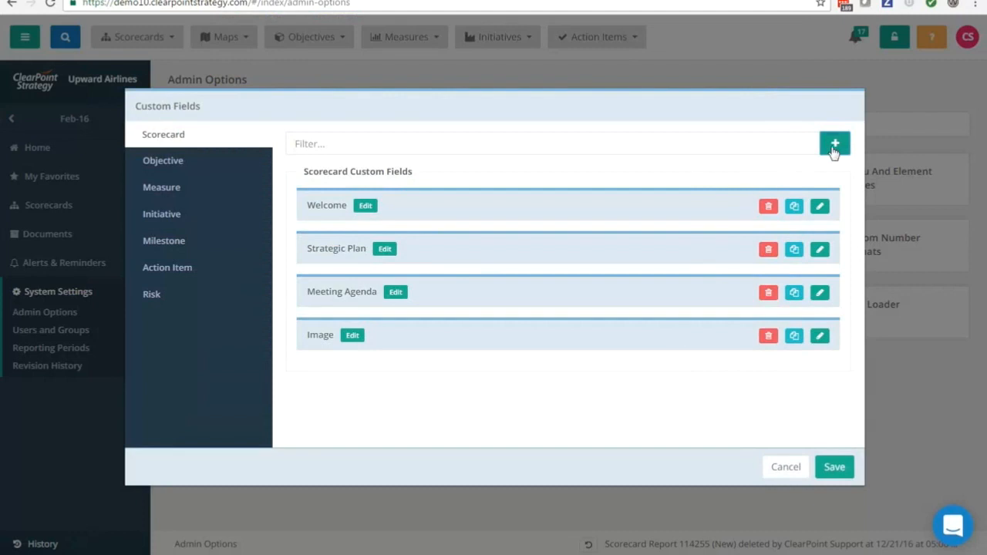
Step: Add a scorecard custom field named Chart Reference with the field type Chart Reference
{"action": "left_click", "coordinate": [833, 150]}
{"action": "left_click", "coordinate": [370, 298]}
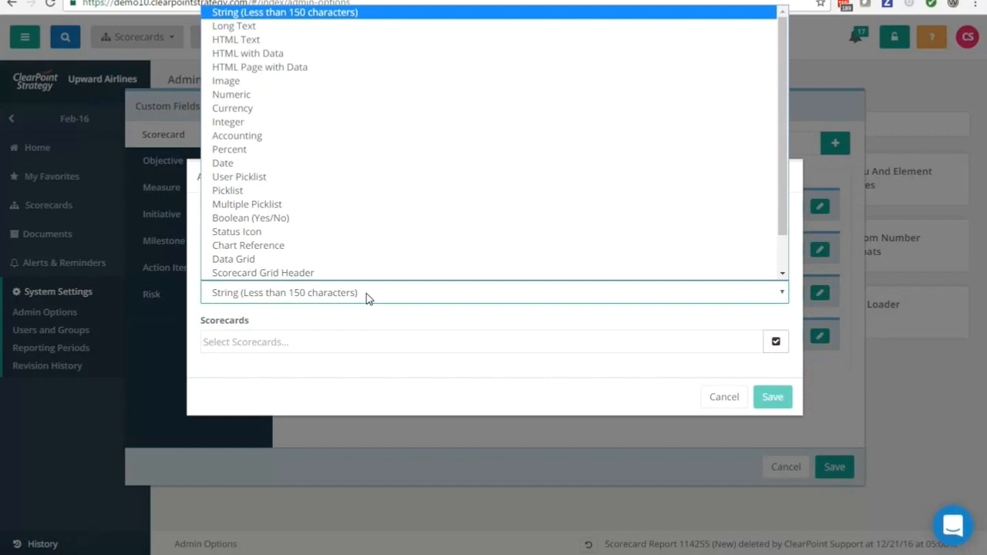
{"action": "left_click", "coordinate": [283, 246]}
{"action": "left_click", "coordinate": [267, 231]}
{"action": "type", "text": "Chart Reference"}
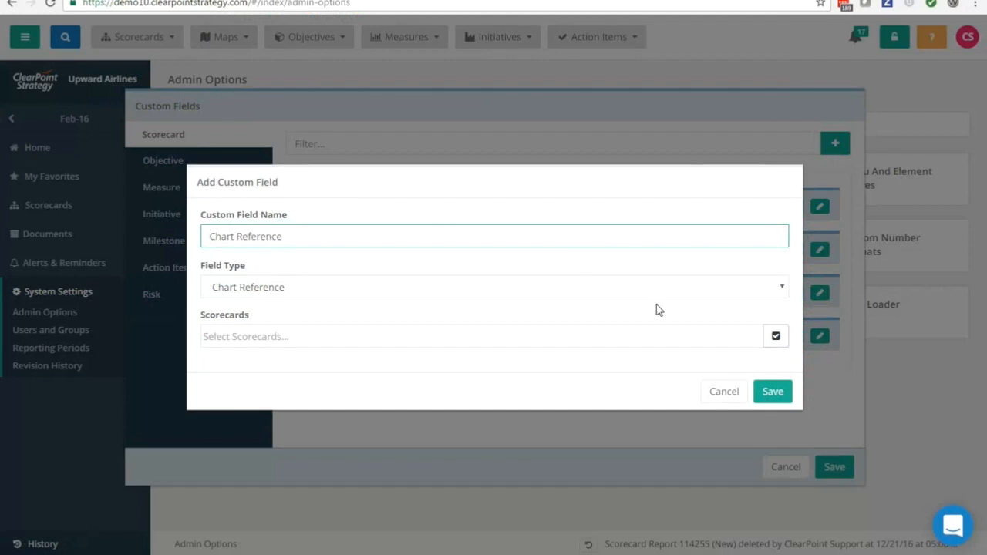
{"action": "left_click", "coordinate": [774, 393]}
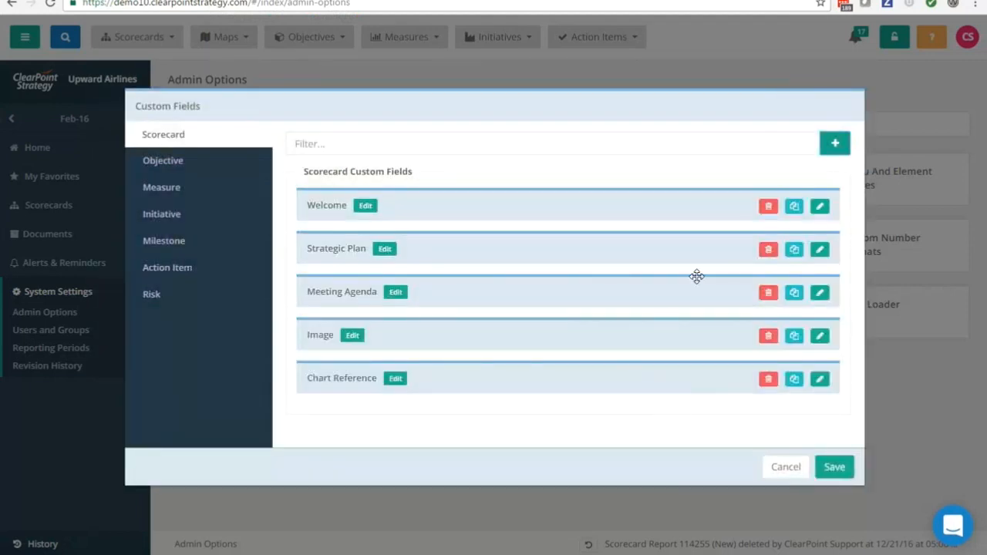
Step: Add a scorecard custom field named Matrix Report with the field type Data Grid
{"action": "left_click", "coordinate": [835, 144]}
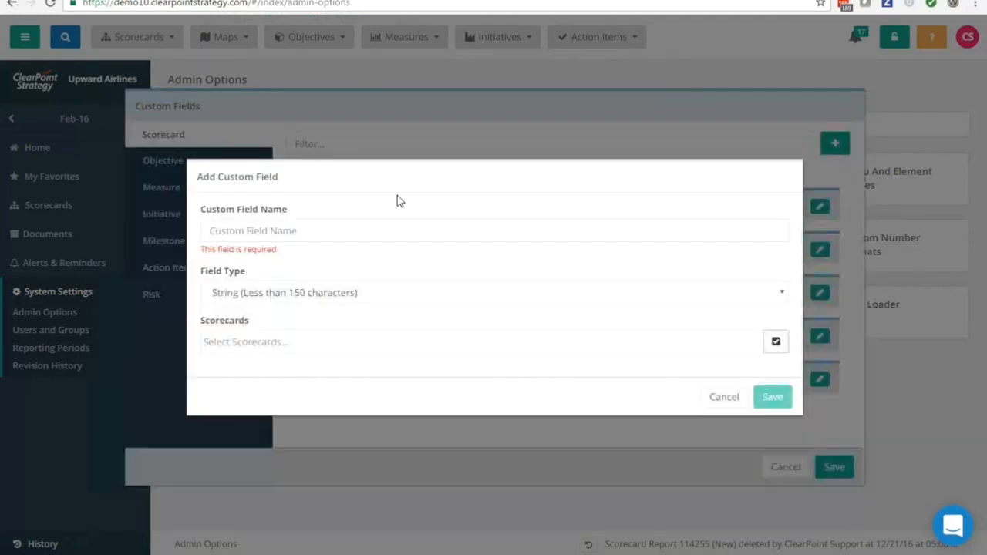
{"action": "left_click", "coordinate": [271, 290]}
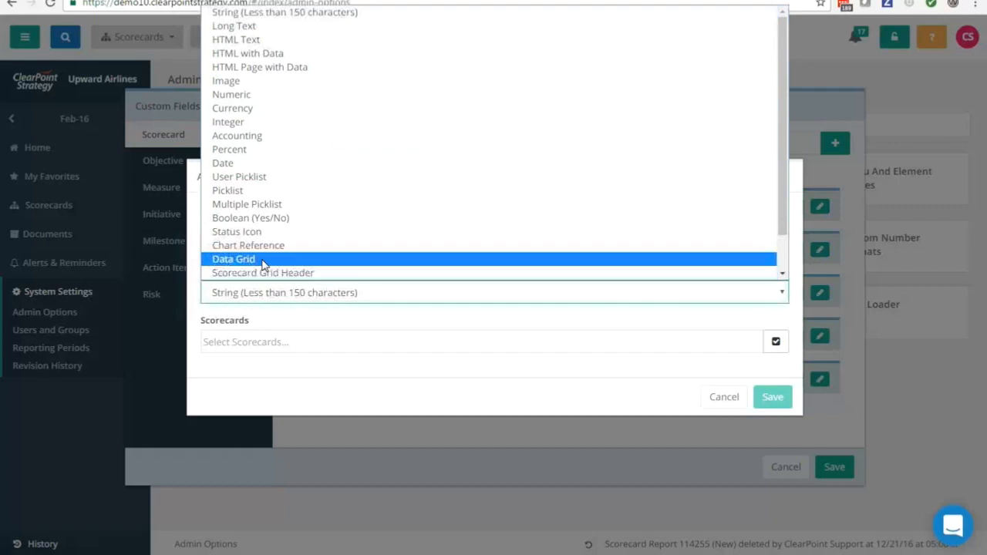
{"action": "left_click", "coordinate": [264, 260]}
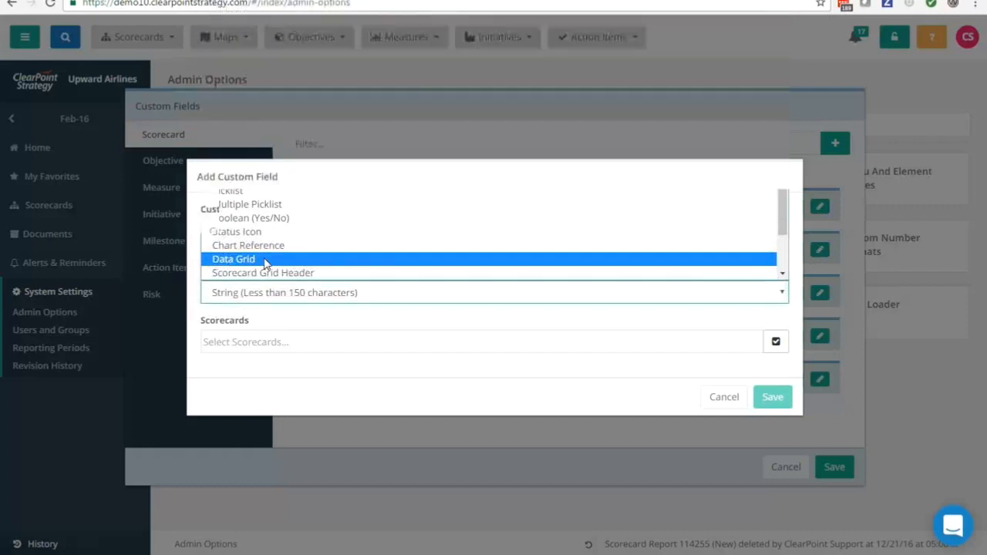
{"action": "left_click", "coordinate": [272, 232]}
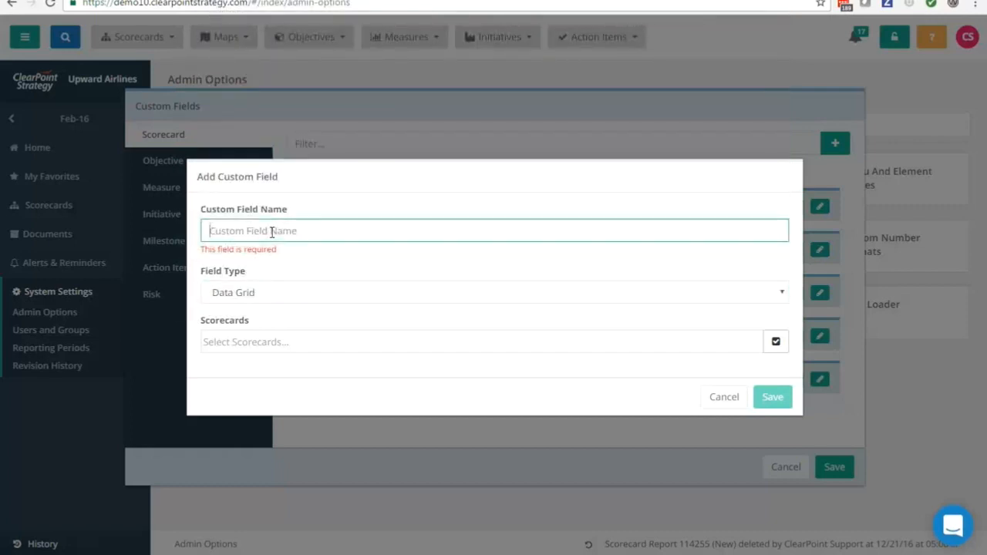
{"action": "type", "text": "Matrix"}
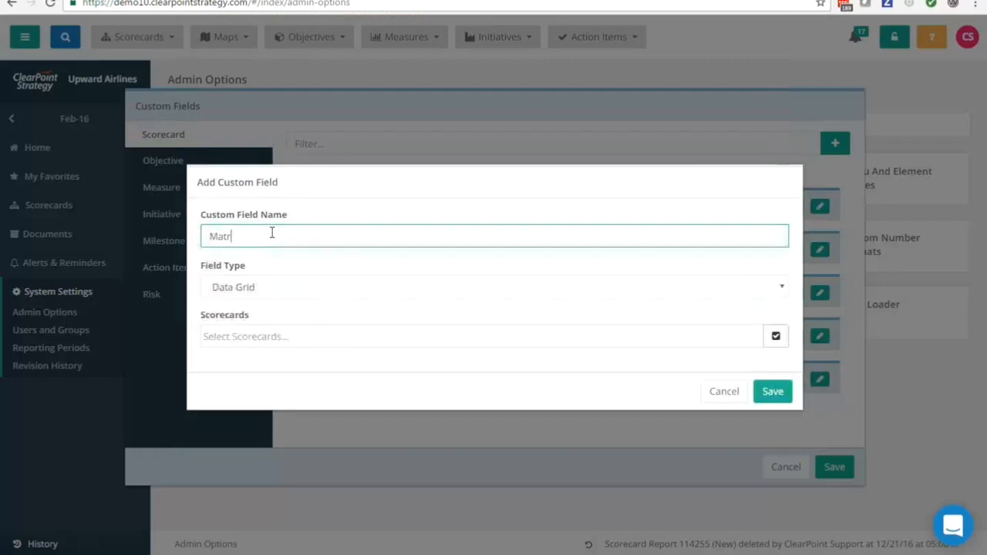
{"action": "type", "text": "Repor"}
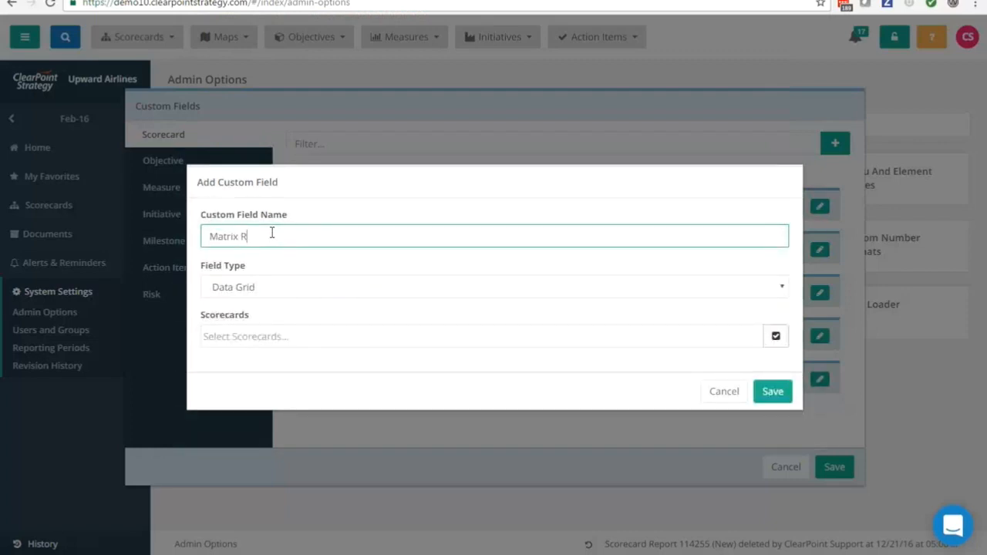
{"action": "key", "text": "BackSpace"}
{"action": "key", "text": "BackSpace"}
{"action": "key", "text": "BackSpace"}
{"action": "type", "text": "port"}
{"action": "left_click", "coordinate": [774, 391]}
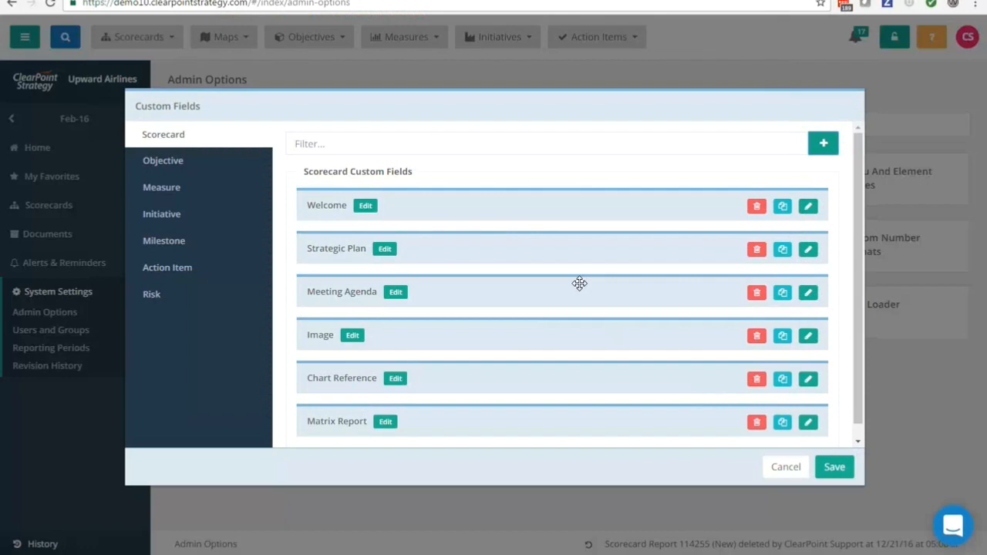
Step: Add a scorecard custom field named Upward Airlines Info with the field type HTML with Data
{"action": "left_click", "coordinate": [823, 143]}
{"action": "left_click", "coordinate": [326, 301]}
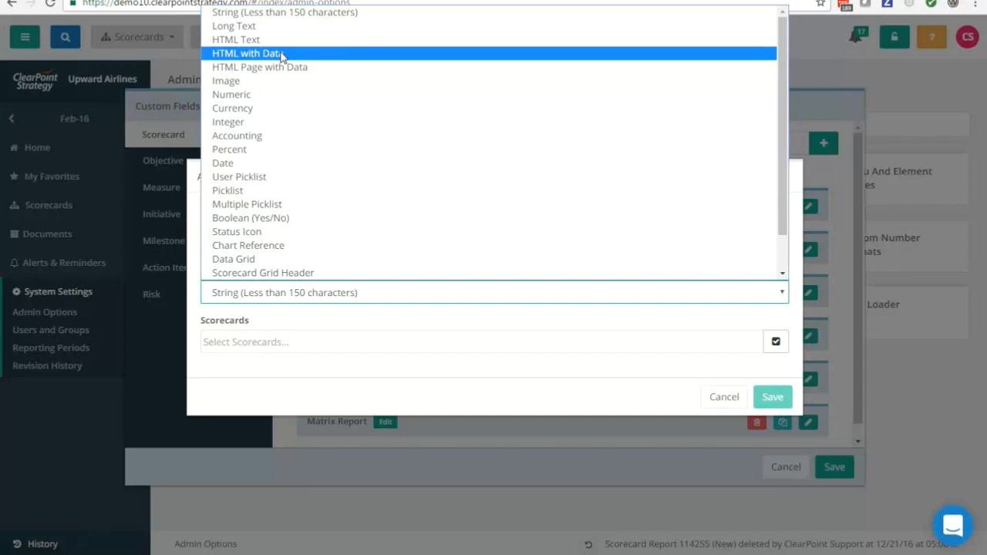
{"action": "left_click", "coordinate": [281, 54]}
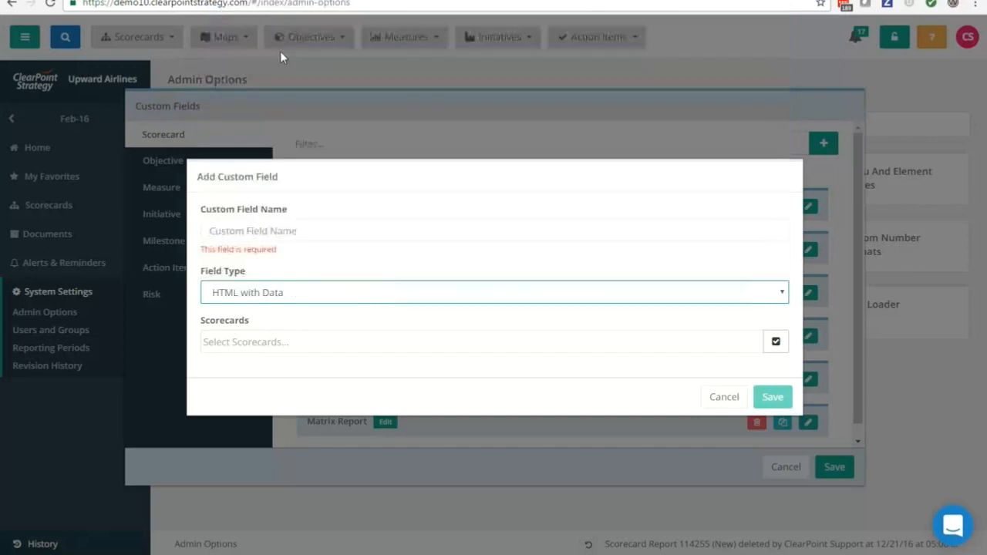
{"action": "left_click", "coordinate": [274, 229]}
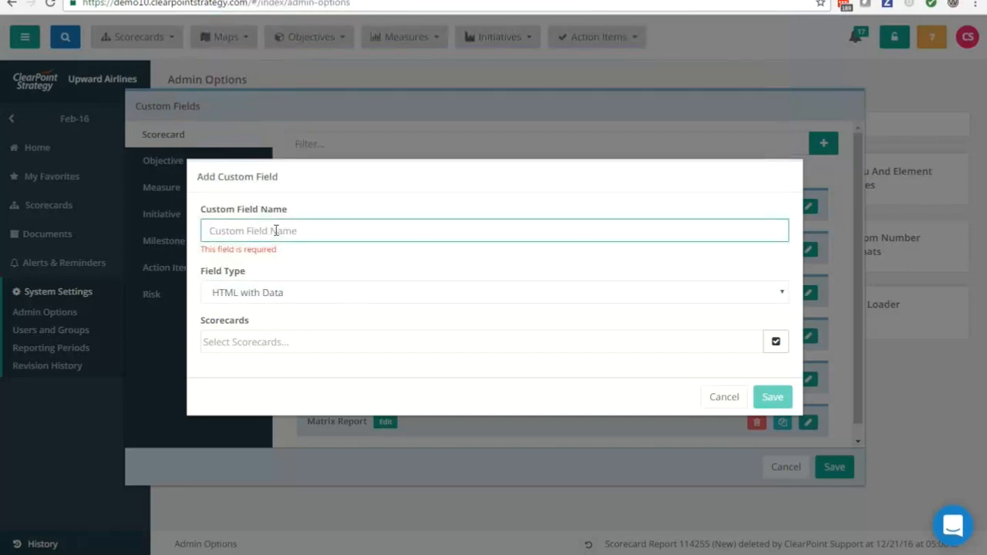
{"action": "type", "text": "Upward A"}
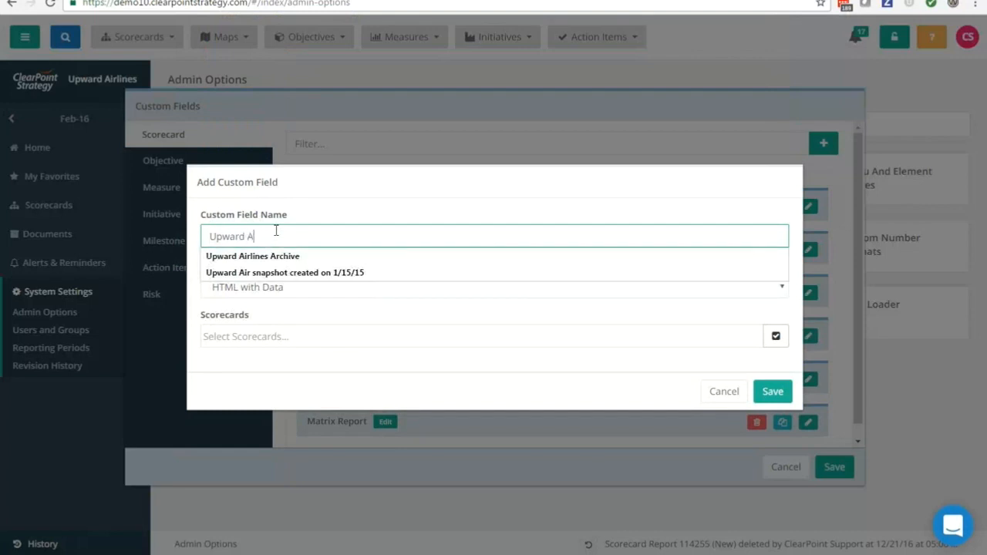
{"action": "type", "text": "irlines Info"}
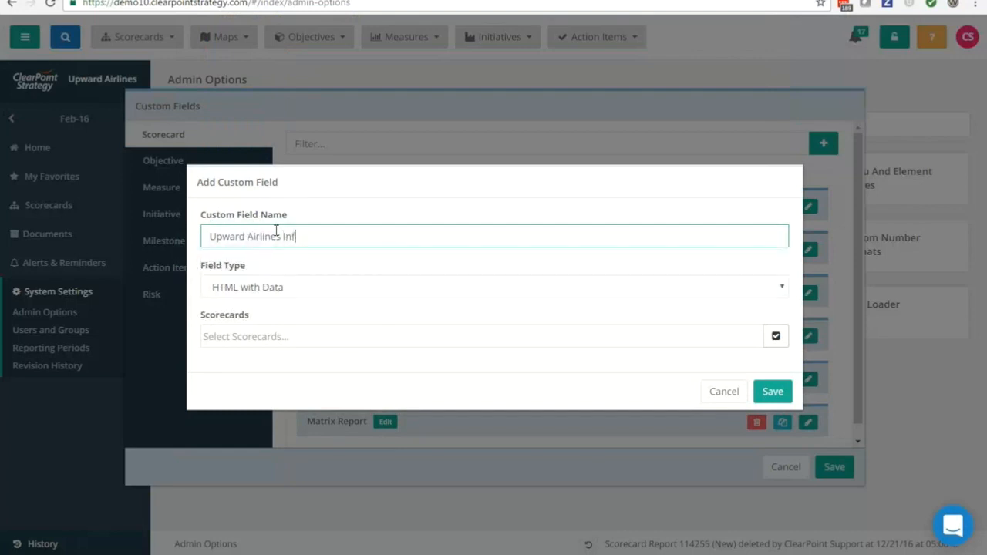
{"action": "left_click", "coordinate": [774, 392]}
Step: Add a scorecard custom field named Custom Dashboard with the field type HTML with Data, and save the custom fields
{"action": "left_click", "coordinate": [823, 143]}
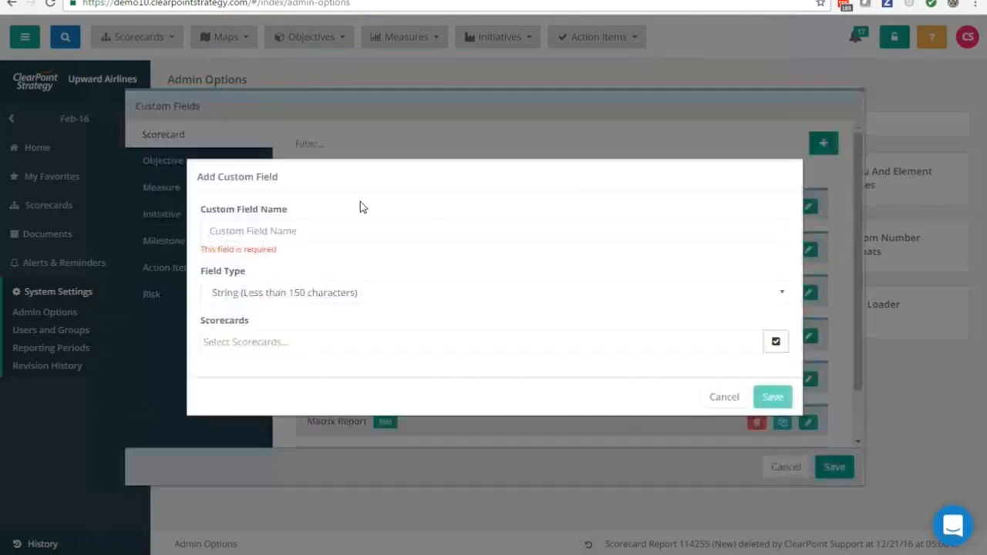
{"action": "left_click", "coordinate": [282, 233]}
{"action": "type", "text": "Custo"}
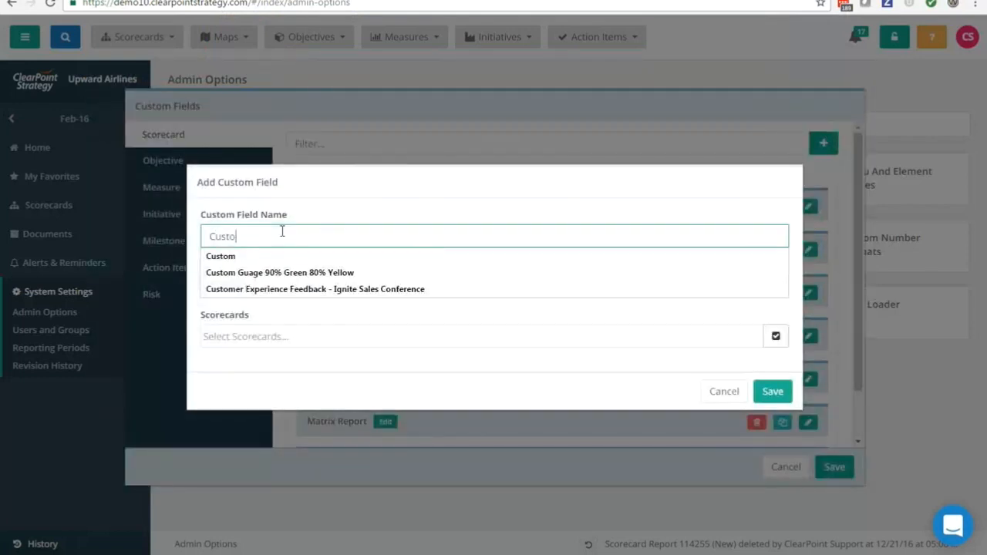
{"action": "type", "text": "m Dashboard"}
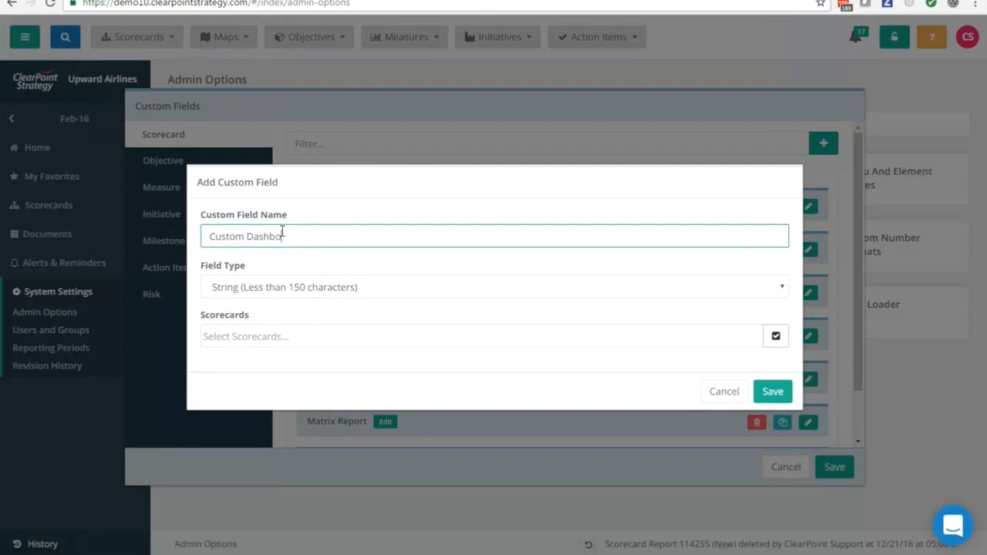
{"action": "left_click", "coordinate": [290, 284]}
{"action": "scroll", "coordinate": [312, 231], "scroll_direction": "down", "scroll_amount": 1}
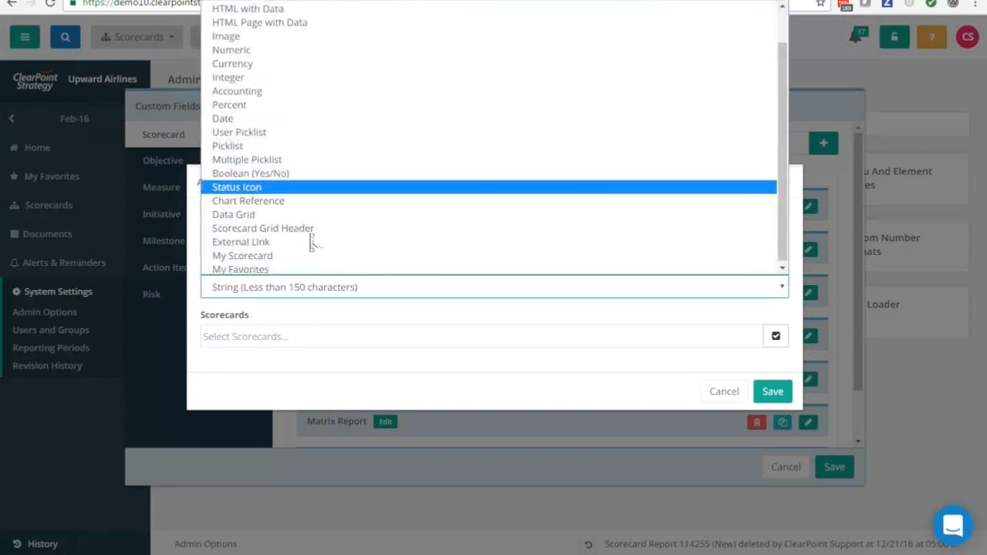
{"action": "left_click", "coordinate": [276, 14]}
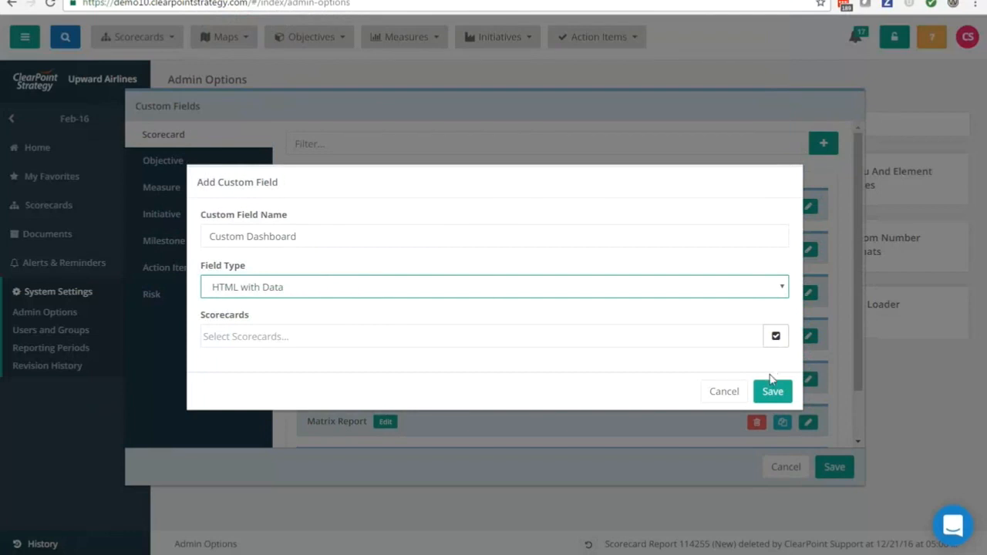
{"action": "left_click", "coordinate": [772, 392]}
{"action": "scroll", "coordinate": [586, 287], "scroll_direction": "down", "scroll_amount": 3}
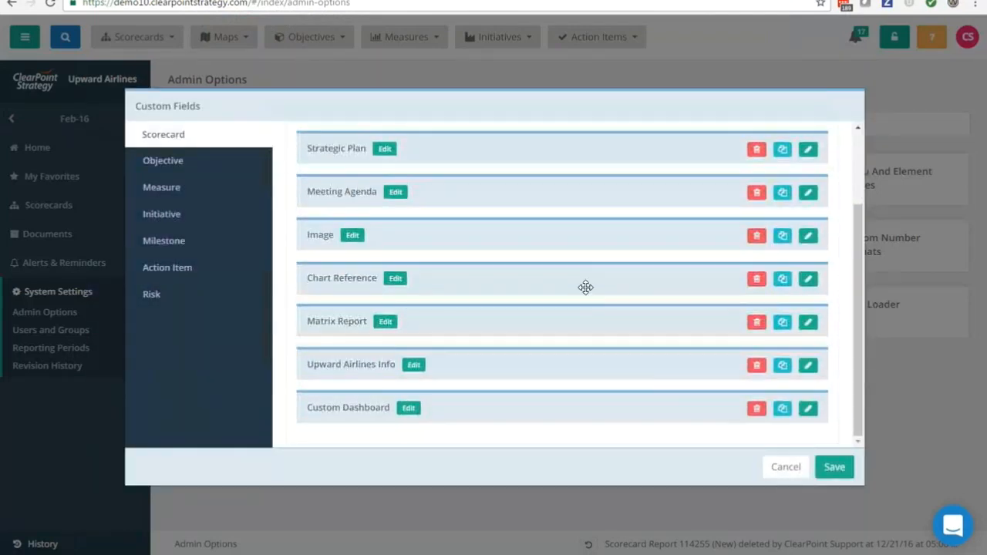
{"action": "left_click", "coordinate": [834, 467]}
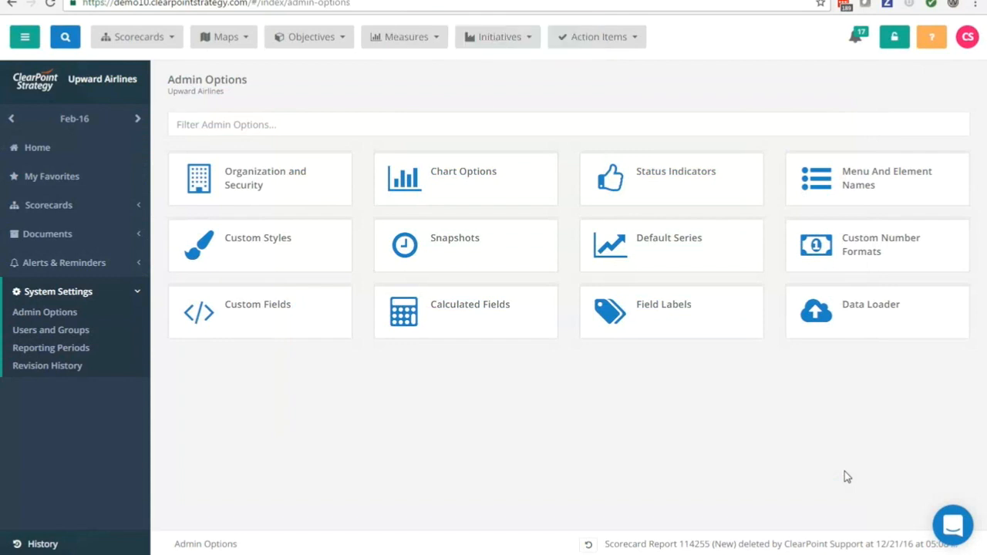
Step: Create a new scorecard report named Webinar Report from the scorecard report management page
{"action": "left_click", "coordinate": [152, 44]}
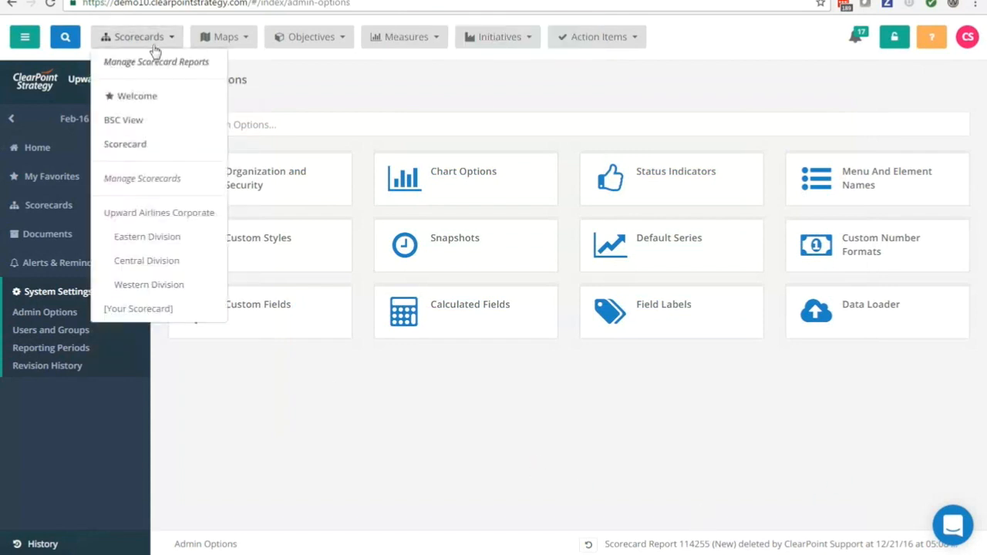
{"action": "left_click", "coordinate": [156, 63]}
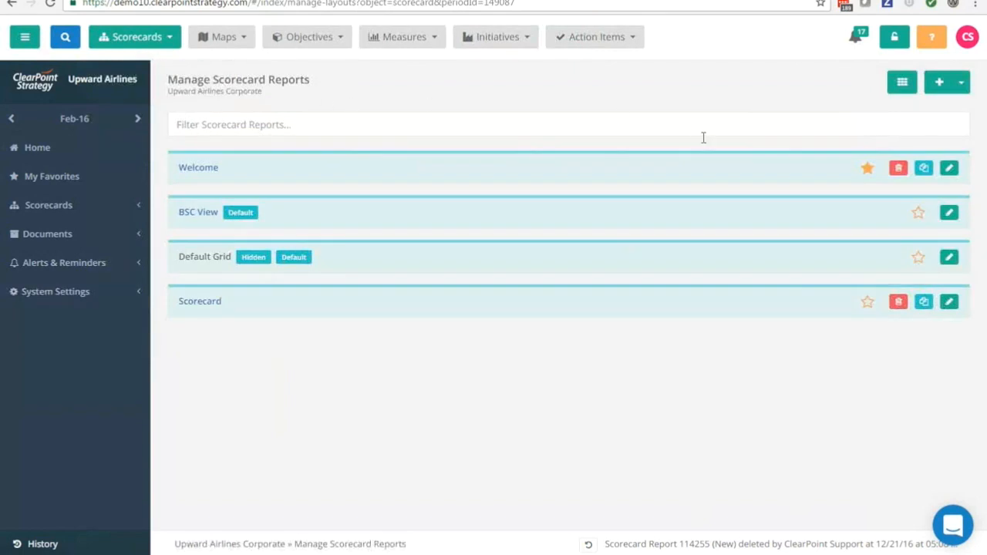
{"action": "left_click", "coordinate": [942, 87]}
{"action": "left_click", "coordinate": [345, 117]}
{"action": "type", "text": "W"}
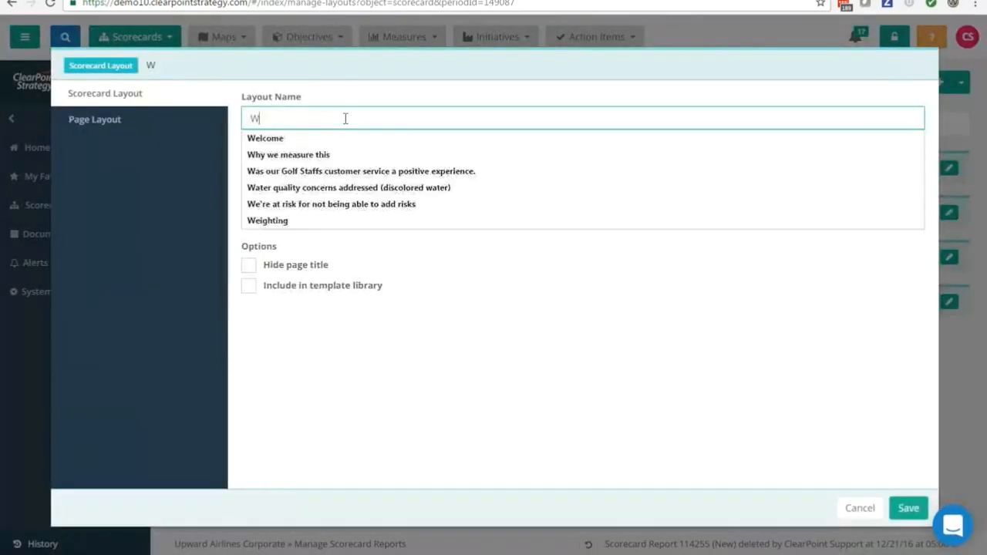
{"action": "type", "text": "ebinar Report"}
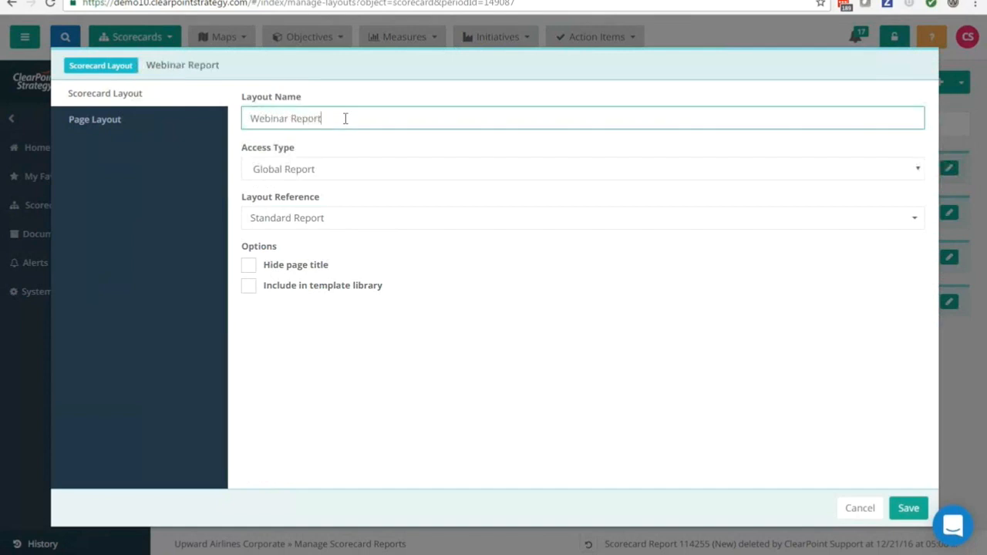
Step: Add the Image, Chart Reference, Matrix Report and Upward Airlines Info fields to the report's page layout
{"action": "left_click", "coordinate": [94, 121]}
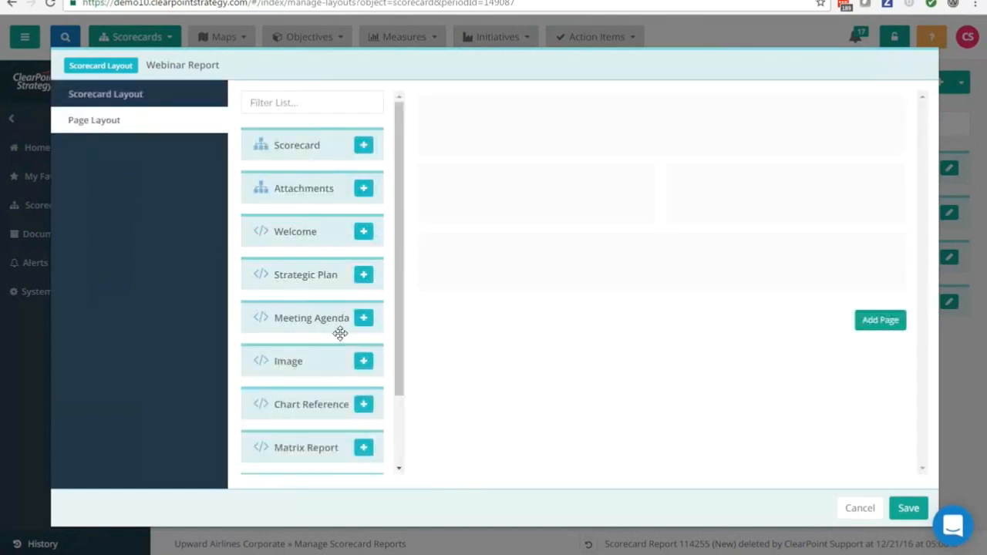
{"action": "left_click", "coordinate": [363, 361]}
{"action": "left_click", "coordinate": [363, 361]}
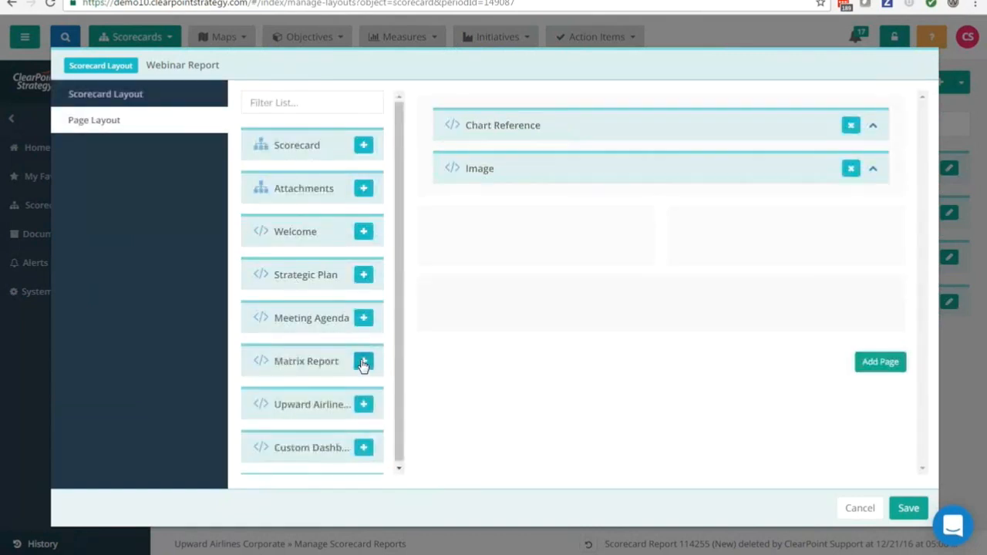
{"action": "left_click", "coordinate": [363, 361]}
{"action": "left_click", "coordinate": [363, 361]}
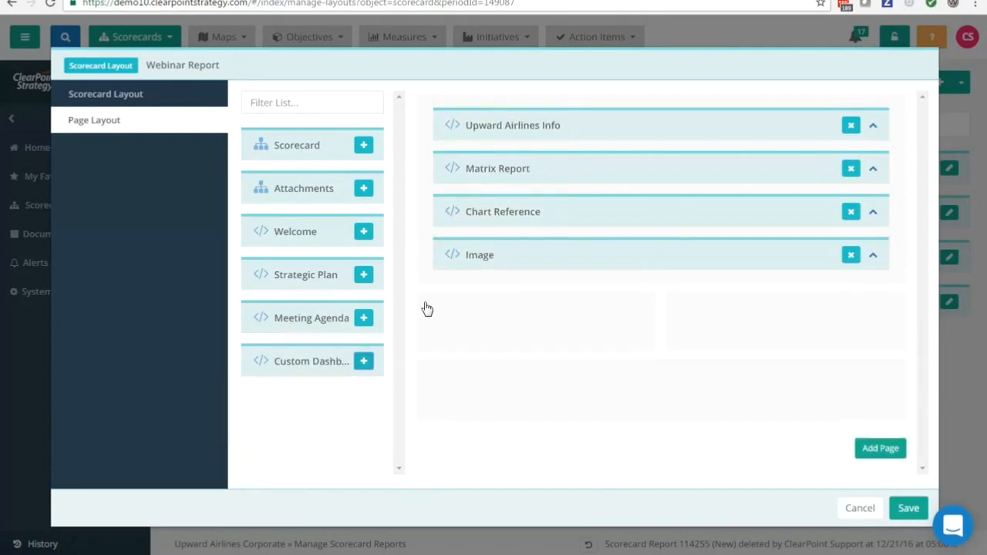
Step: Arrange Upward Airlines Info and Image side by side, with Chart Reference and Matrix Report full width below them, and save the report
{"action": "left_click_drag", "start_coordinate": [480, 128], "coordinate": [470, 282]}
{"action": "left_click_drag", "start_coordinate": [473, 201], "coordinate": [698, 225]}
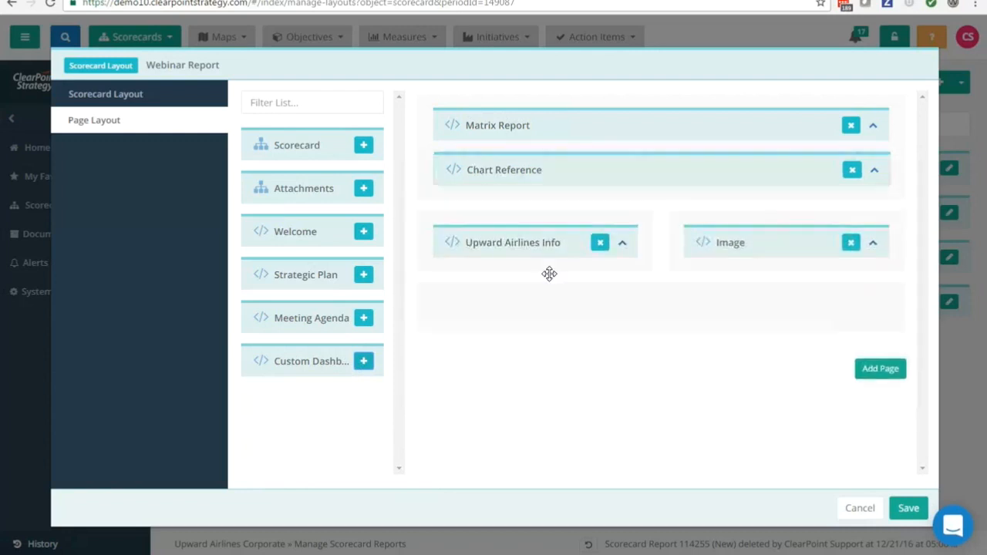
{"action": "left_click_drag", "start_coordinate": [548, 274], "coordinate": [549, 279]}
{"action": "left_click_drag", "start_coordinate": [521, 128], "coordinate": [518, 301]}
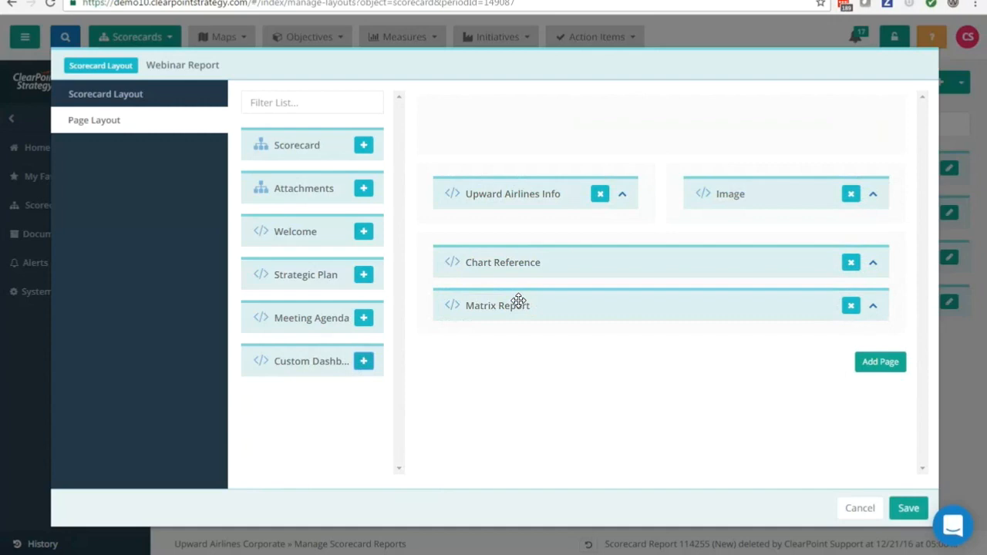
{"action": "left_click", "coordinate": [907, 512]}
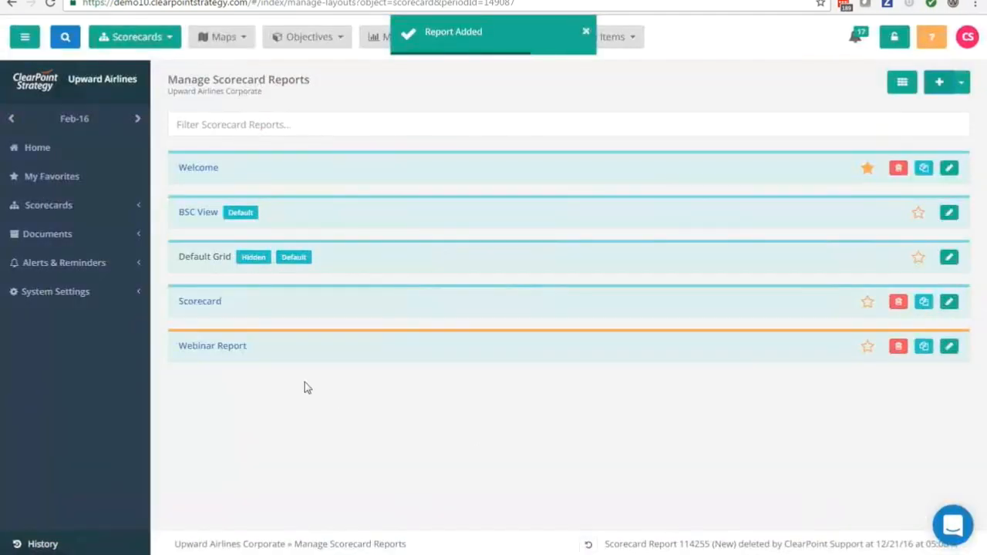
Step: Open Webinar Report, upload the festive logo picture to its Image field and save the field
{"action": "left_click", "coordinate": [229, 349]}
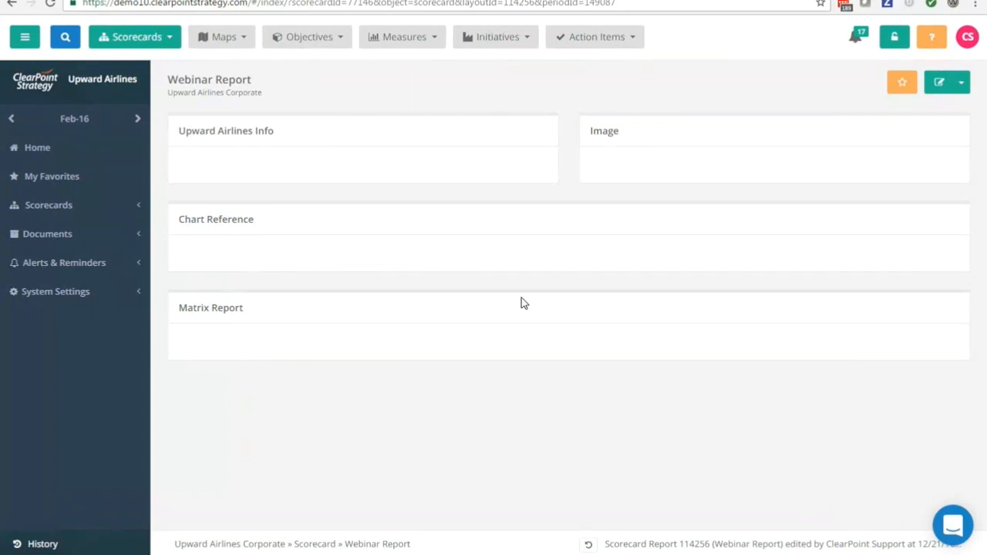
{"action": "double_click", "coordinate": [732, 170]}
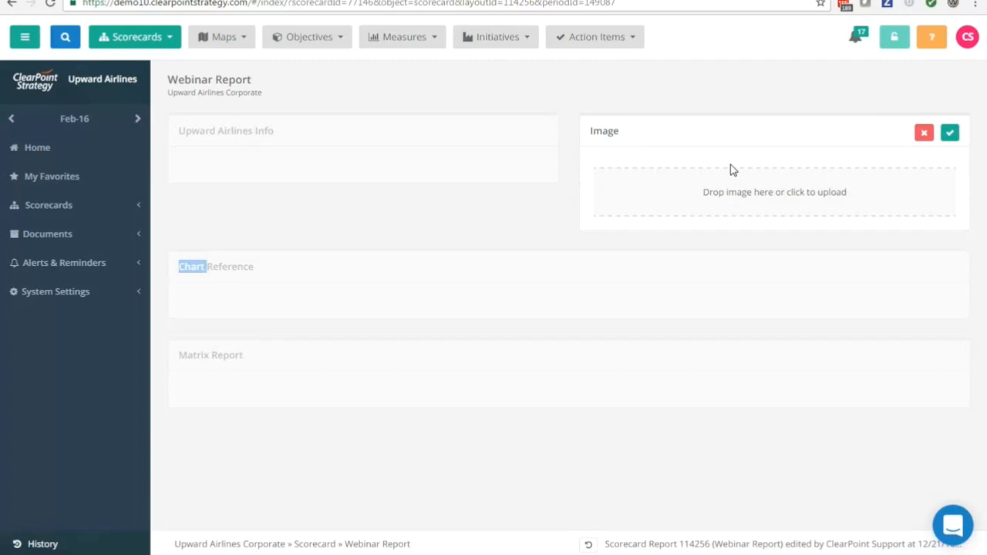
{"action": "left_click", "coordinate": [774, 205]}
{"action": "left_click", "coordinate": [358, 75]}
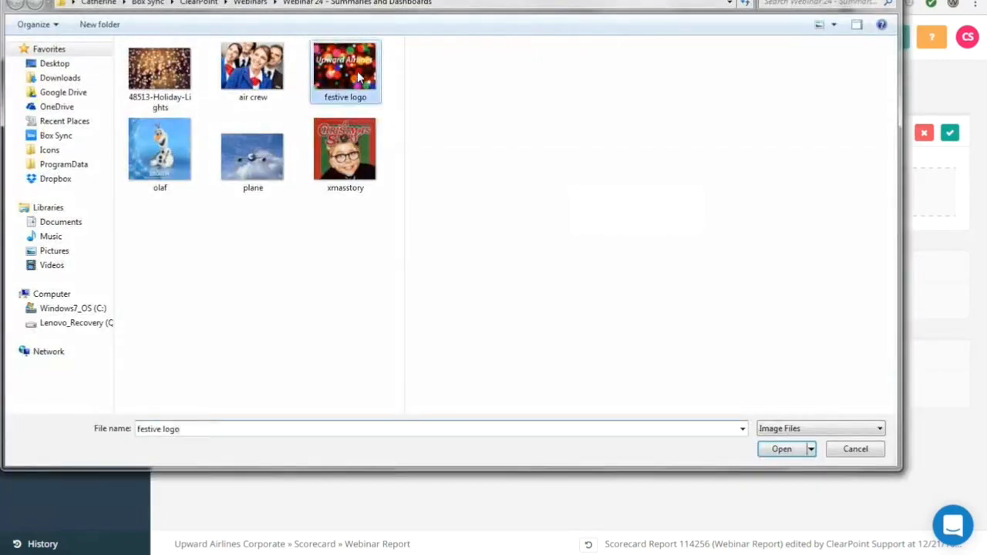
{"action": "left_click", "coordinate": [785, 450]}
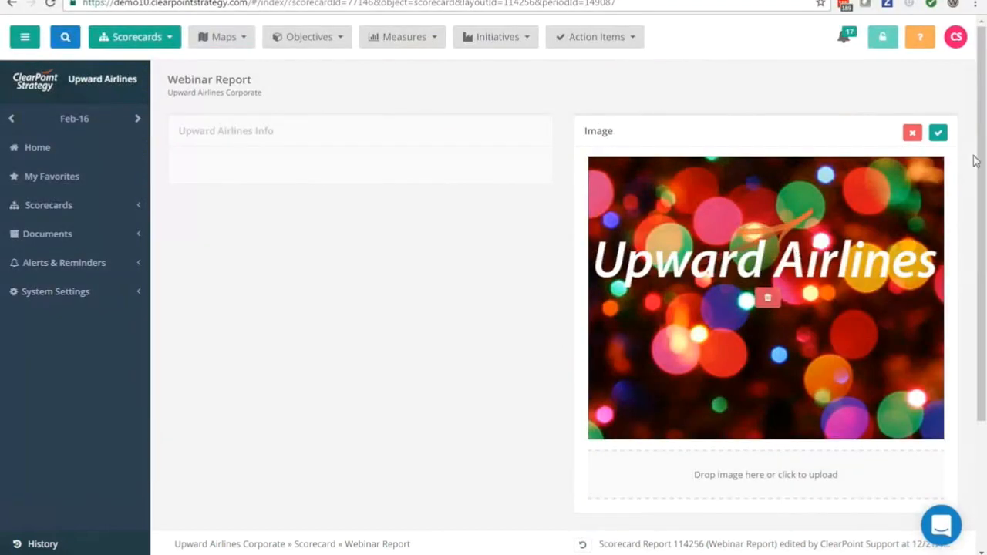
{"action": "left_click", "coordinate": [938, 131]}
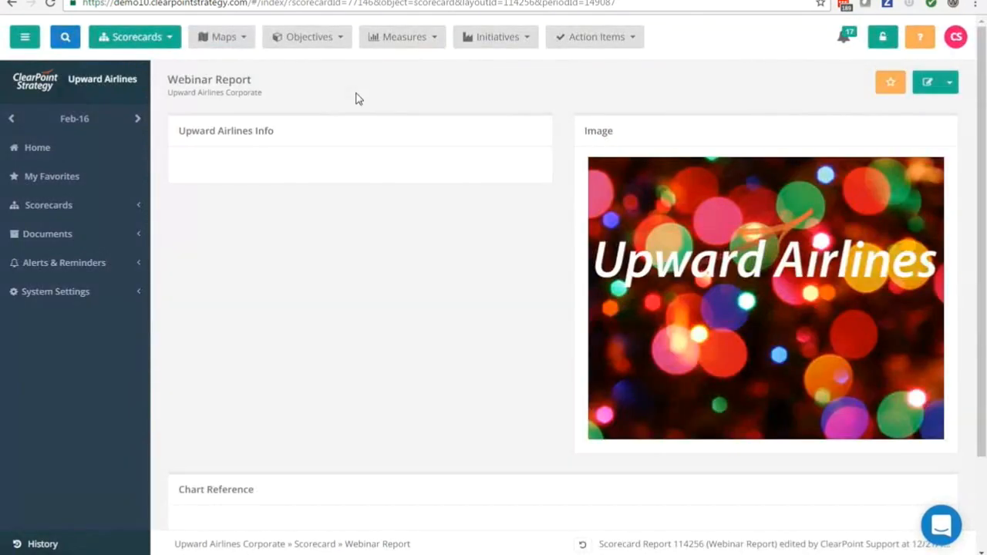
Step: Paste the Vision and Mission text into the Upward Airlines Info field and remove the blank line between the two sections
{"action": "left_click", "coordinate": [266, 165]}
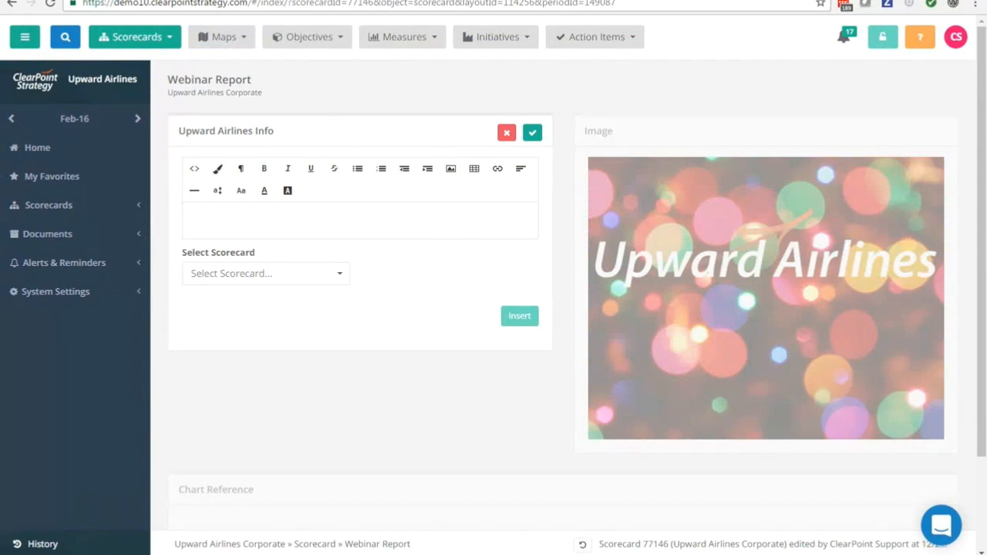
{"action": "left_click", "coordinate": [190, 212]}
{"action": "key", "text": "ctrl+v"}
{"action": "left_click", "coordinate": [193, 309]}
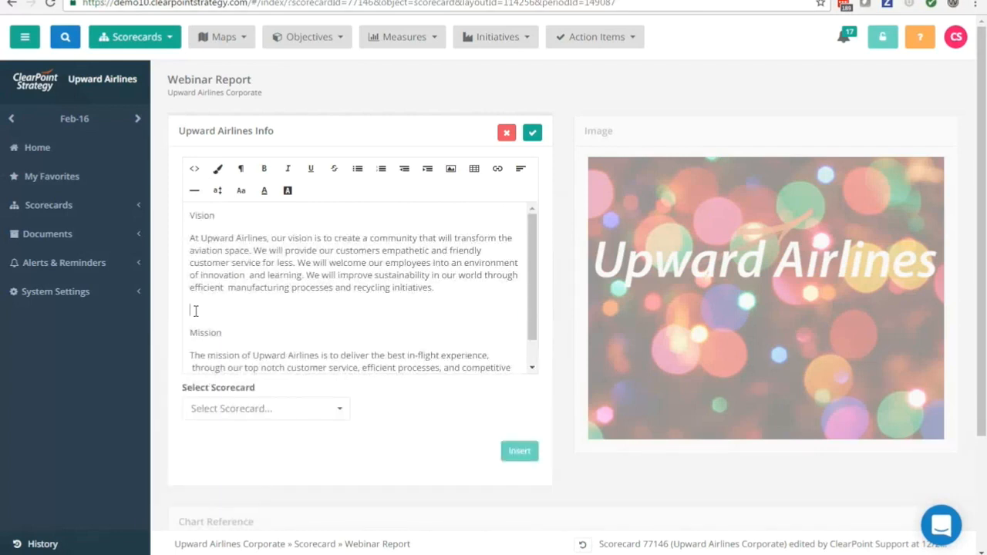
{"action": "key", "text": "BackSpace"}
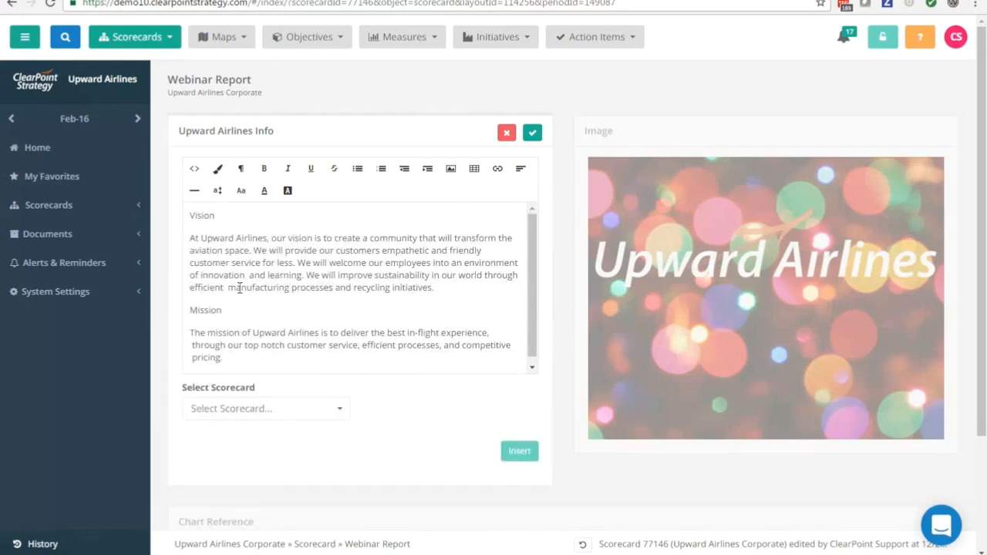
Step: Append a Values heading and the xmasstory3.jpg image in the HTML source of Upward Airlines Info, and save the field
{"action": "left_click", "coordinate": [194, 169]}
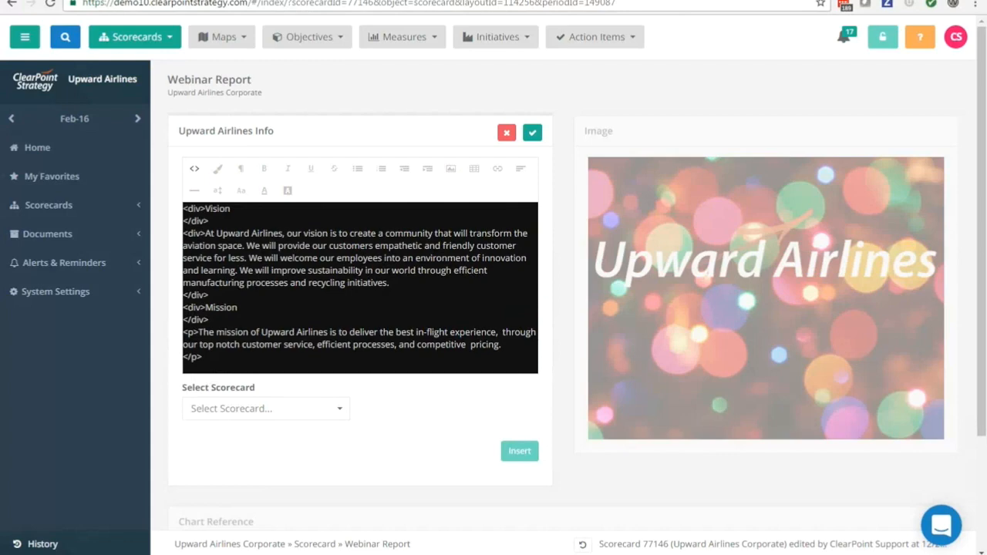
{"action": "scroll", "coordinate": [275, 283], "scroll_direction": "down", "scroll_amount": 2}
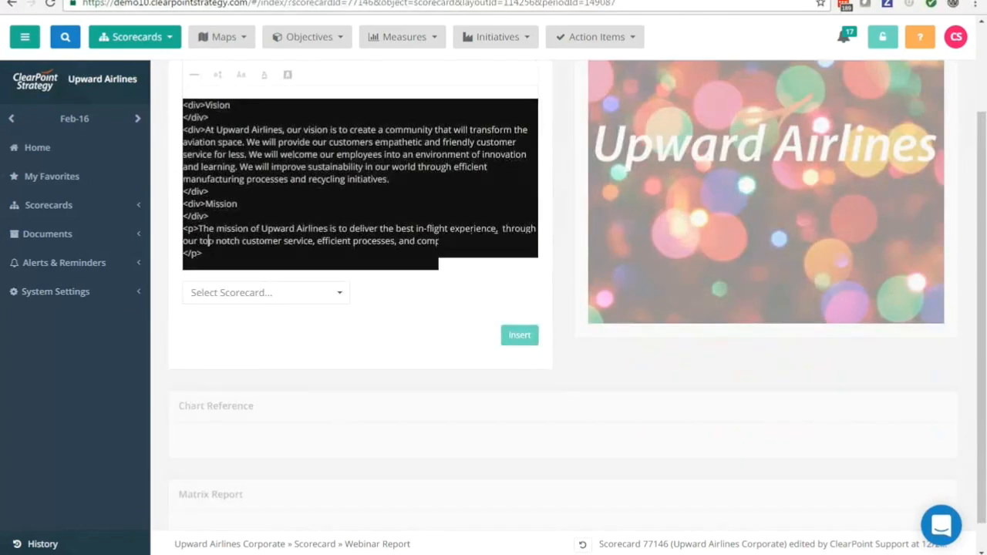
{"action": "left_click", "coordinate": [203, 253]}
{"action": "key", "text": "Return"}
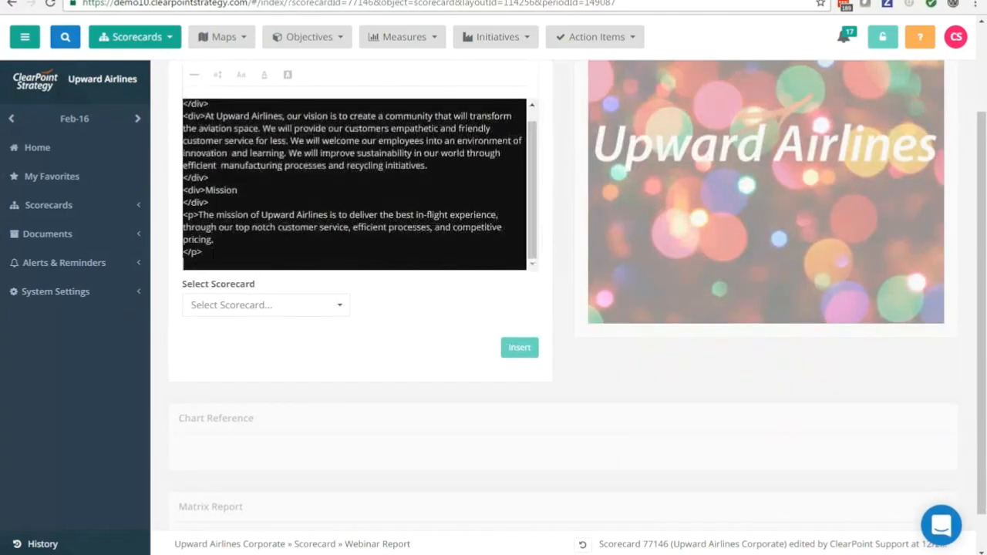
{"action": "type", "text": "Values<br> <img src=\"/documents/district4444/images/xmasstory3.jpg\" style=\"color: inherit;\">"}
{"action": "scroll", "coordinate": [232, 242], "scroll_direction": "up", "scroll_amount": 5}
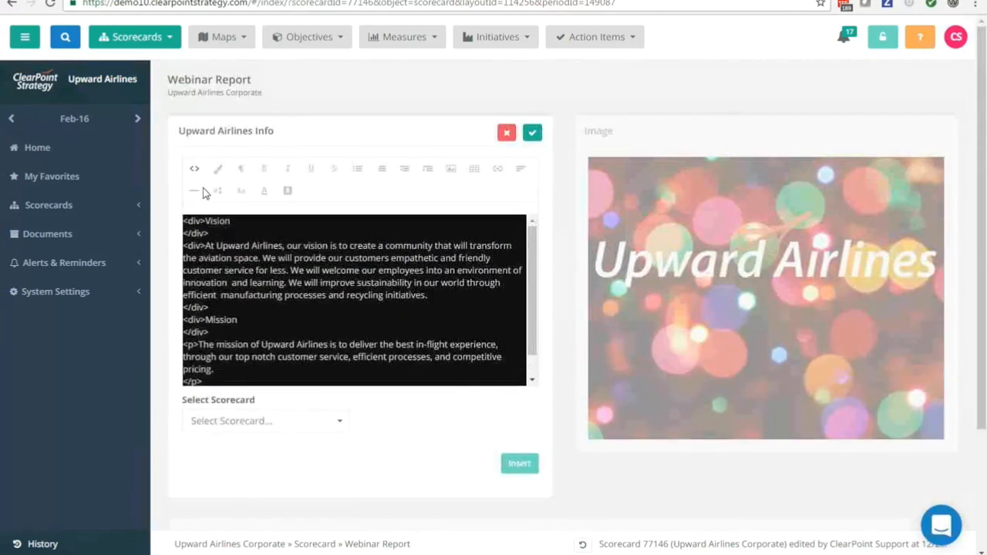
{"action": "left_click", "coordinate": [195, 170]}
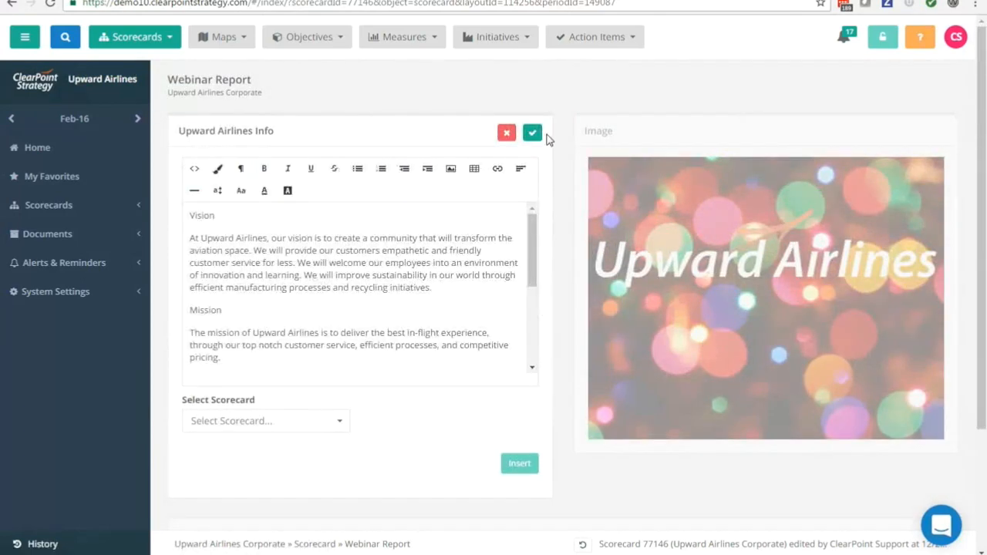
{"action": "left_click", "coordinate": [531, 134]}
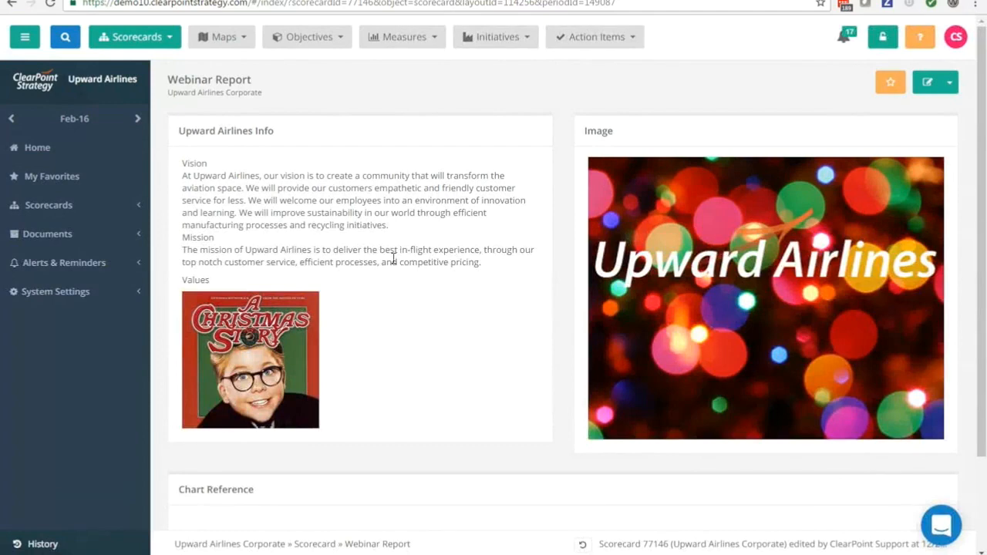
Step: Set the Chart Reference field to the Net Profit chart of the Net Profit measure in Upward Airlines Corporate, and save the field
{"action": "scroll", "coordinate": [392, 266], "scroll_direction": "down", "scroll_amount": 3}
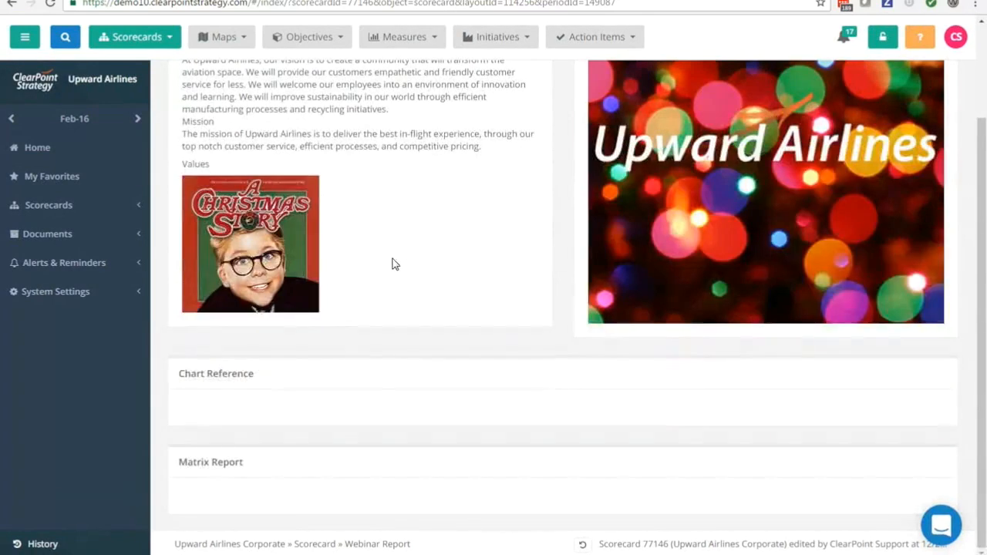
{"action": "double_click", "coordinate": [364, 406]}
{"action": "scroll", "coordinate": [517, 296], "scroll_direction": "down", "scroll_amount": 1}
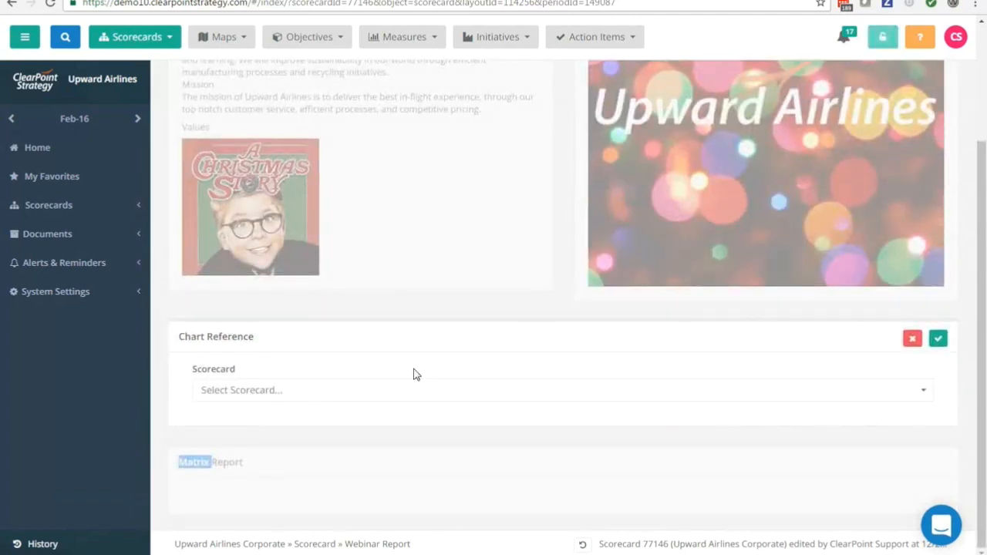
{"action": "left_click", "coordinate": [409, 393]}
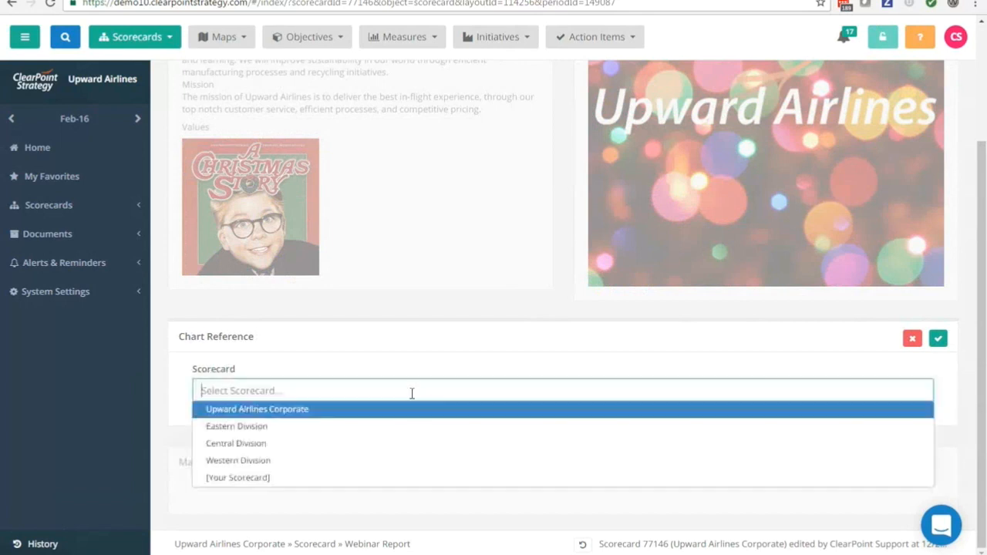
{"action": "left_click", "coordinate": [308, 410]}
{"action": "left_click", "coordinate": [285, 443]}
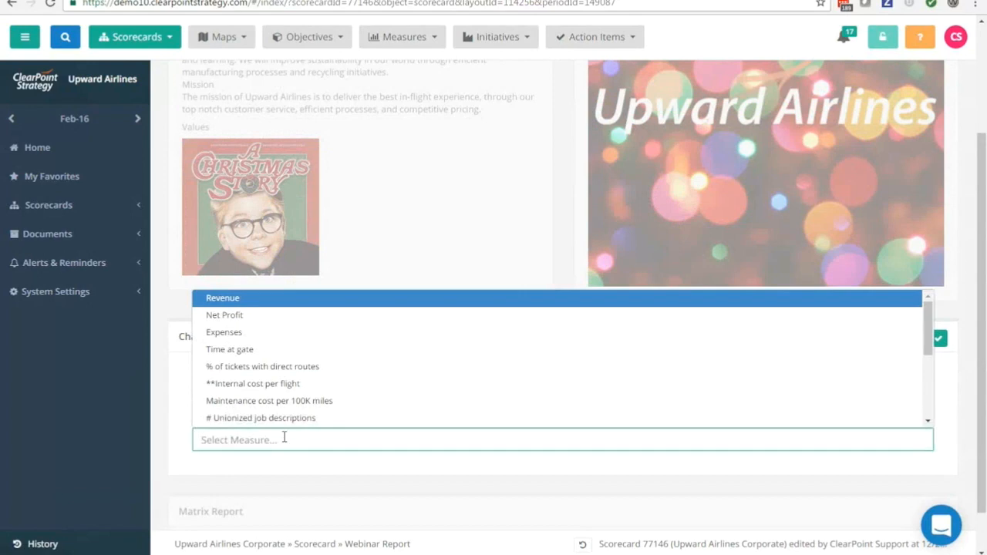
{"action": "left_click", "coordinate": [239, 317]}
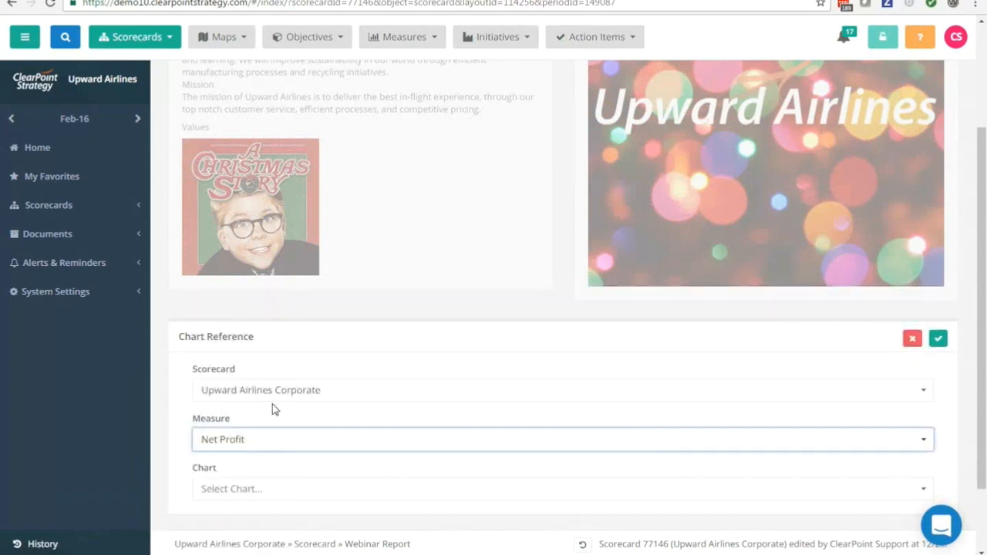
{"action": "left_click", "coordinate": [225, 493]}
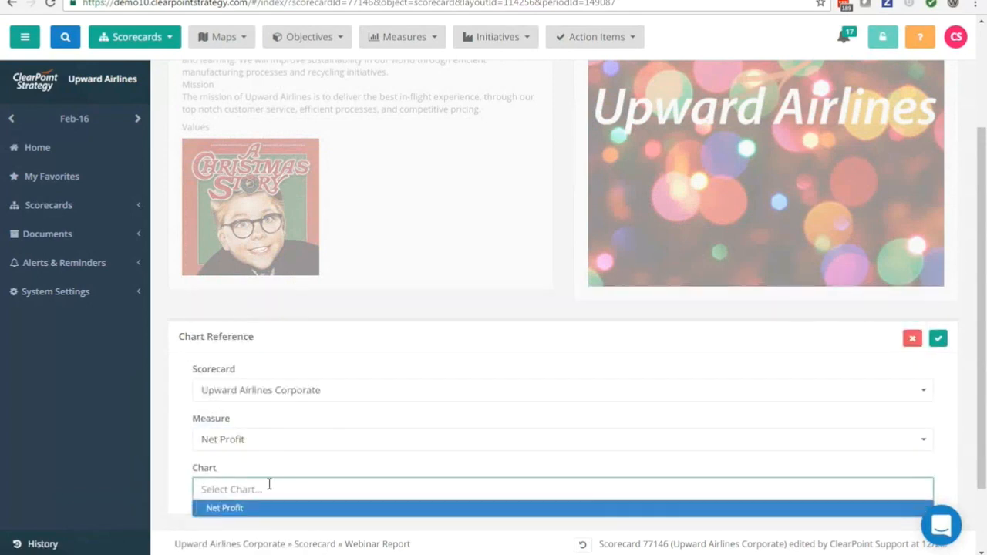
{"action": "left_click", "coordinate": [244, 512]}
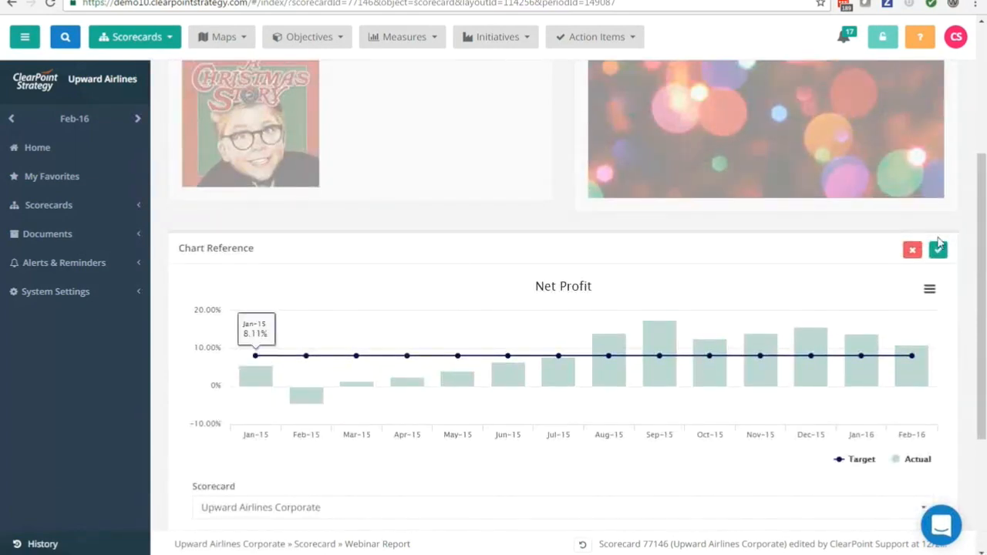
{"action": "left_click", "coordinate": [937, 251]}
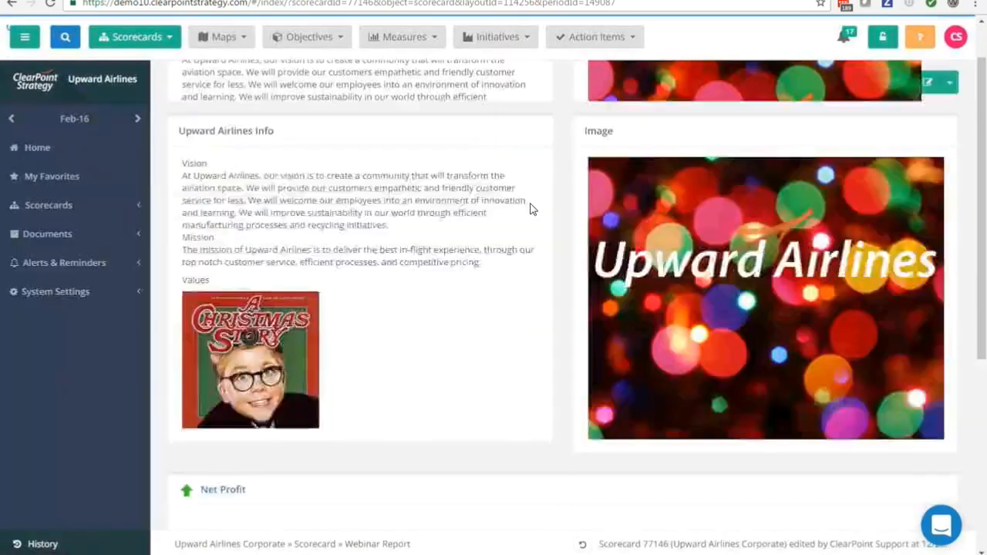
Step: Set the Matrix Report field to element type Measure and the Matrix report for Upward Airlines Corporate, and save the field
{"action": "scroll", "coordinate": [475, 277], "scroll_direction": "down", "scroll_amount": 2}
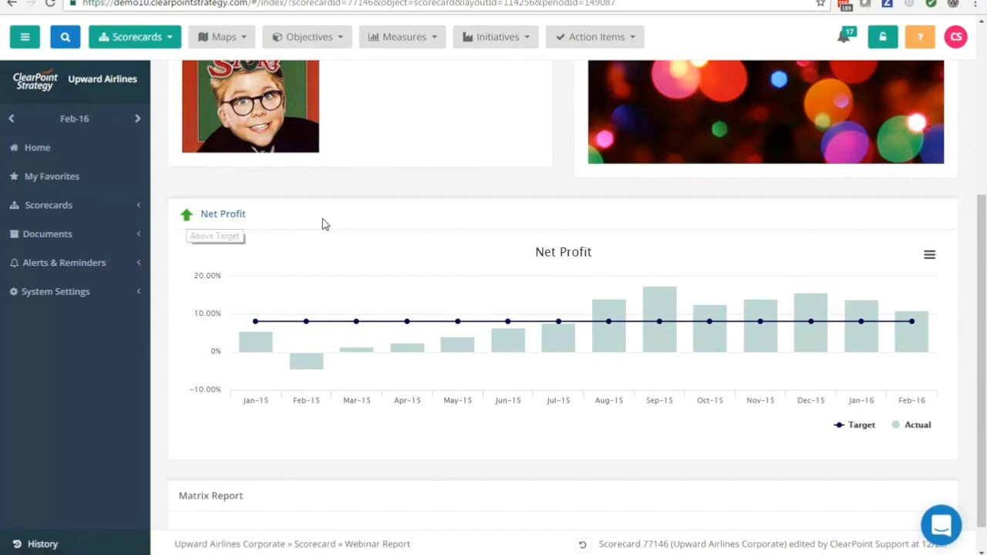
{"action": "scroll", "coordinate": [326, 224], "scroll_direction": "down", "scroll_amount": 1}
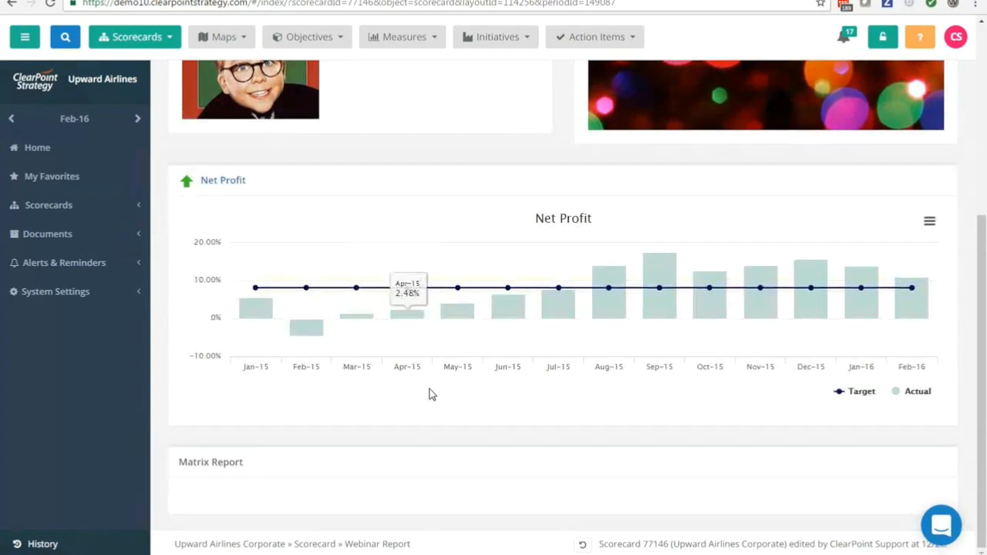
{"action": "scroll", "coordinate": [425, 486], "scroll_direction": "up", "scroll_amount": 3}
{"action": "scroll", "coordinate": [425, 493], "scroll_direction": "down", "scroll_amount": 3}
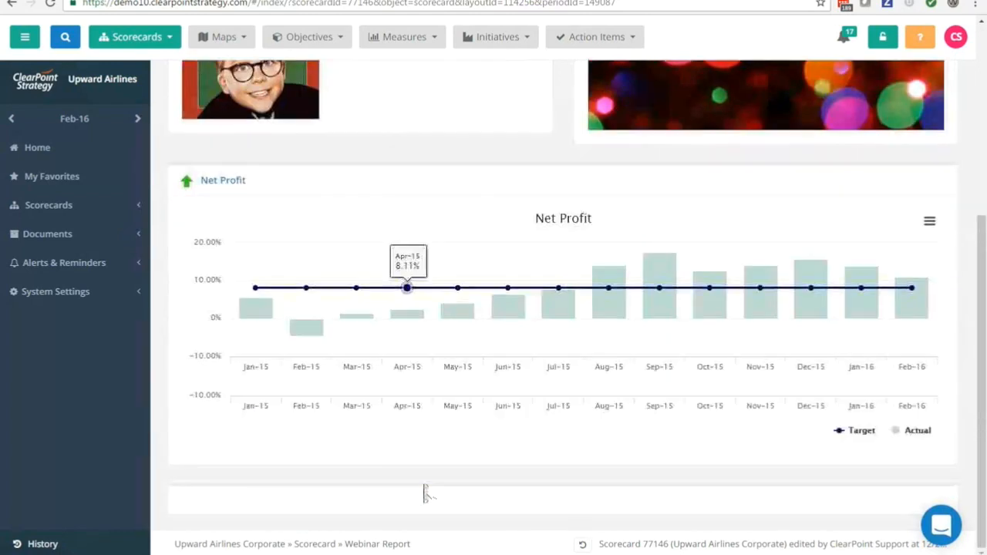
{"action": "left_click", "coordinate": [406, 486]}
{"action": "scroll", "coordinate": [385, 341], "scroll_direction": "down", "scroll_amount": 2}
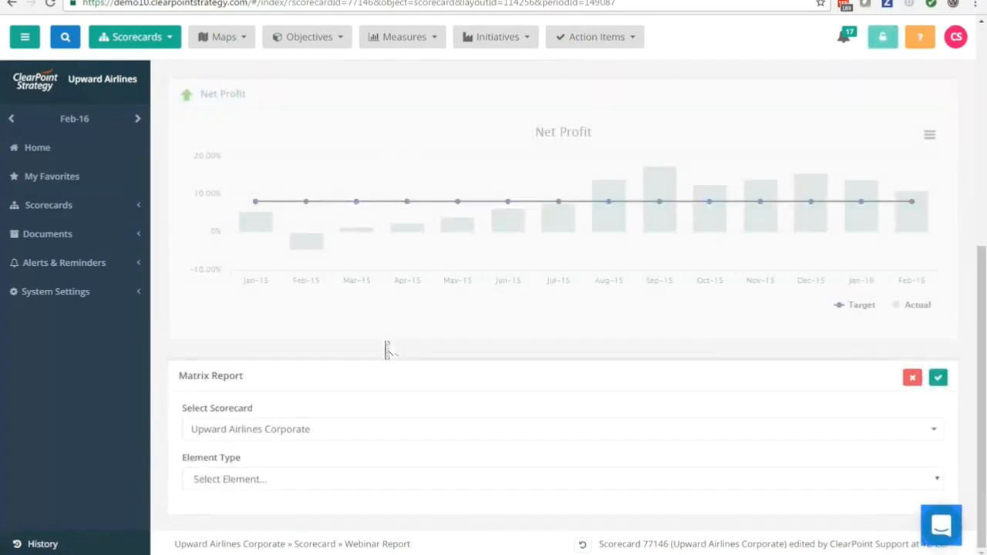
{"action": "left_click", "coordinate": [255, 476]}
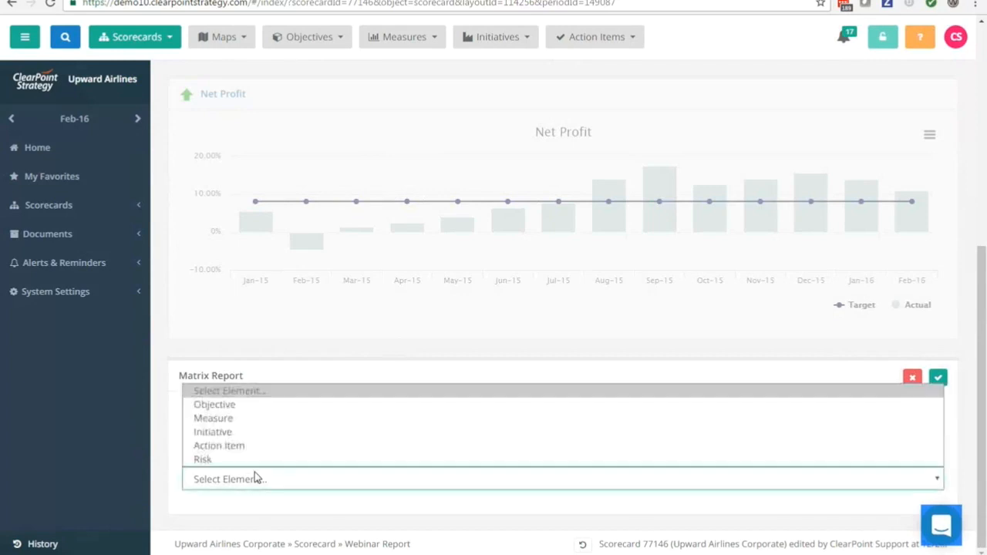
{"action": "left_click", "coordinate": [226, 425]}
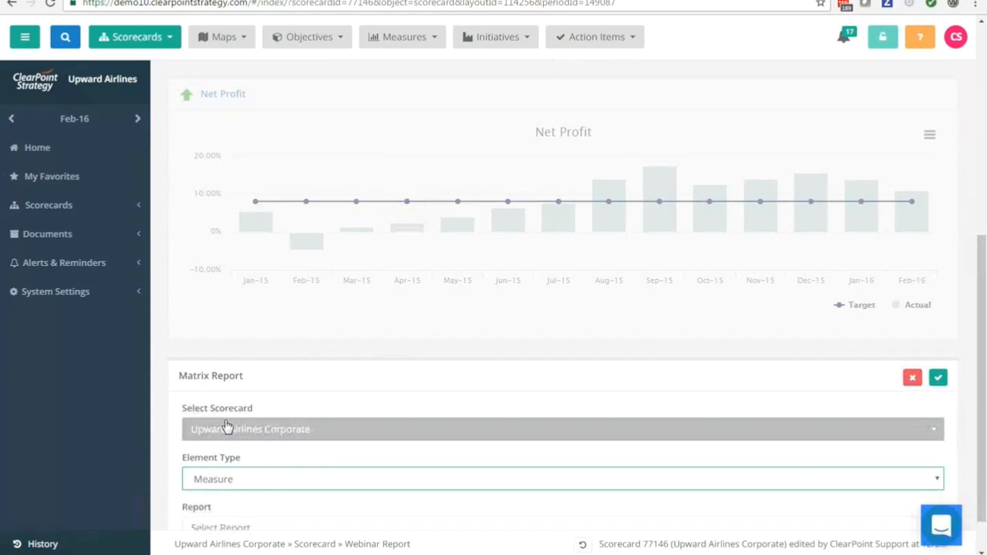
{"action": "scroll", "coordinate": [391, 367], "scroll_direction": "down", "scroll_amount": 1}
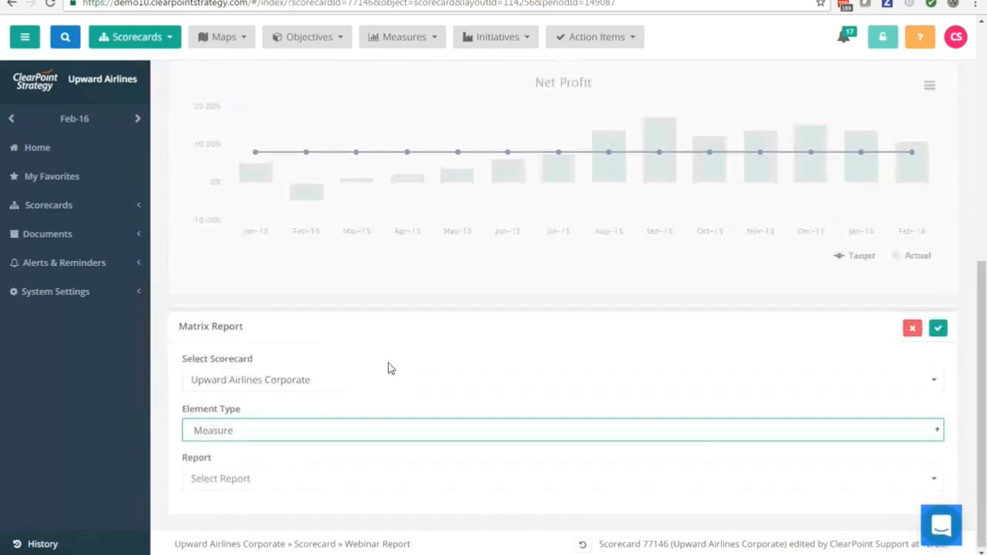
{"action": "left_click", "coordinate": [269, 481]}
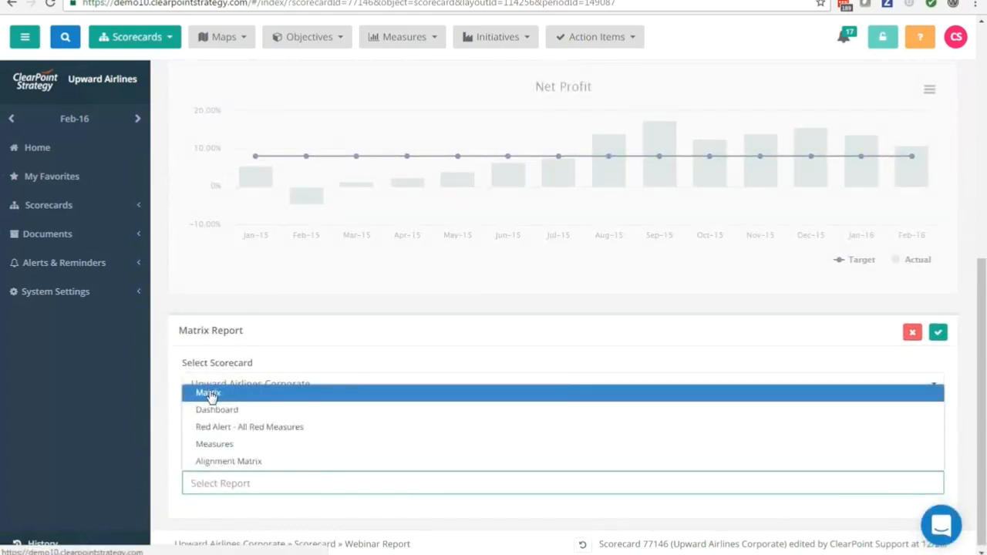
{"action": "left_click", "coordinate": [208, 394]}
{"action": "left_click", "coordinate": [938, 333]}
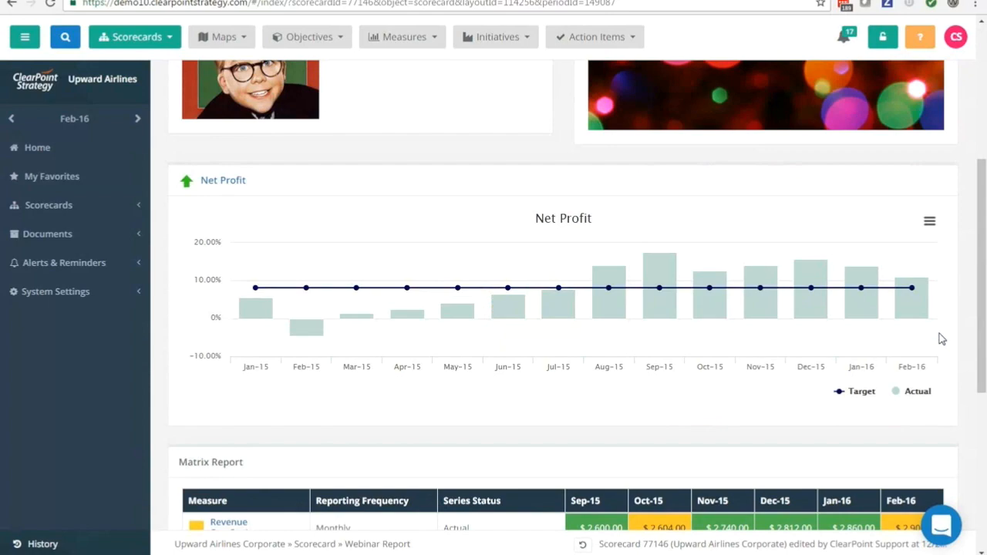
Step: Edit the page layout of Webinar Report and remove the pod borders and header from the Image pod
{"action": "scroll", "coordinate": [723, 333], "scroll_direction": "up", "scroll_amount": 4}
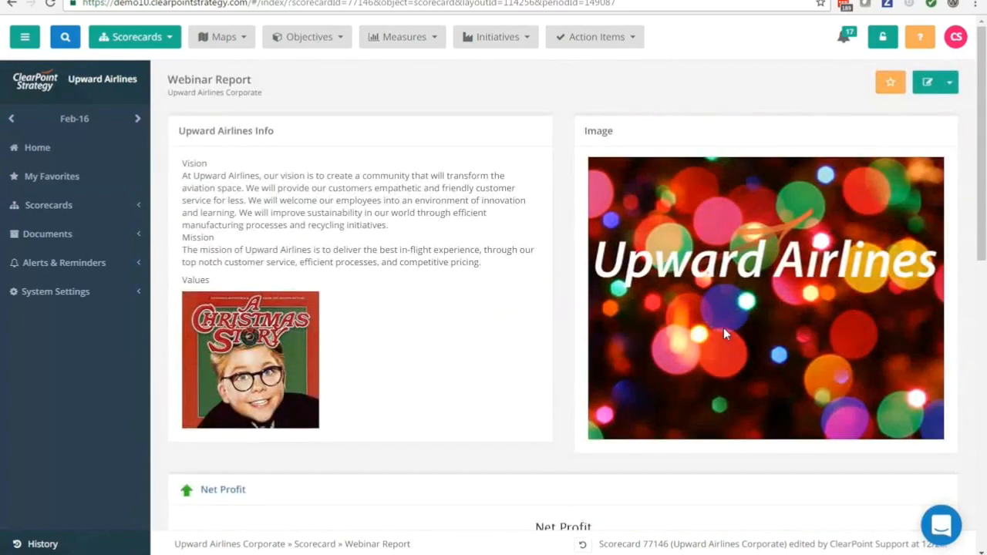
{"action": "scroll", "coordinate": [723, 331], "scroll_direction": "down", "scroll_amount": 8}
{"action": "scroll", "coordinate": [724, 337], "scroll_direction": "up", "scroll_amount": 6}
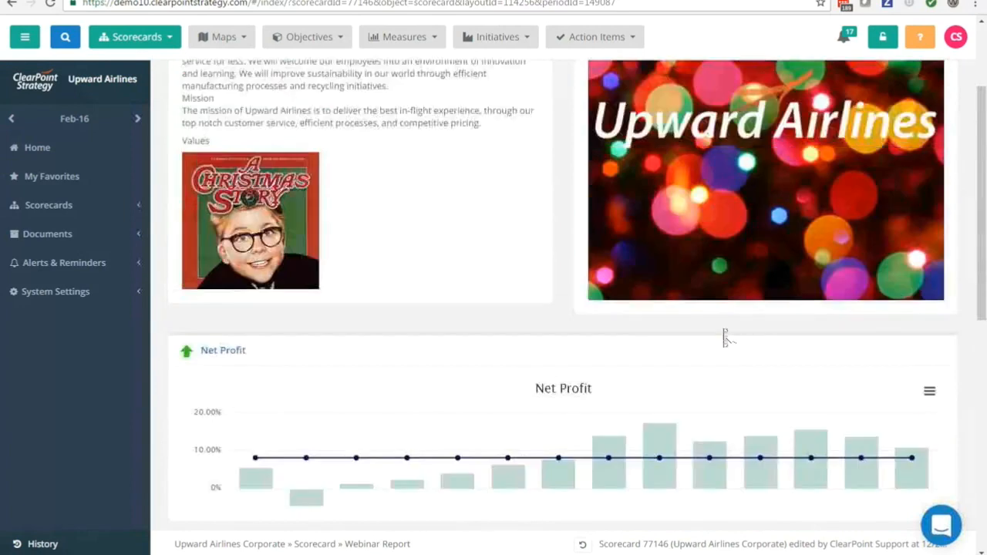
{"action": "scroll", "coordinate": [723, 331], "scroll_direction": "up", "scroll_amount": 2}
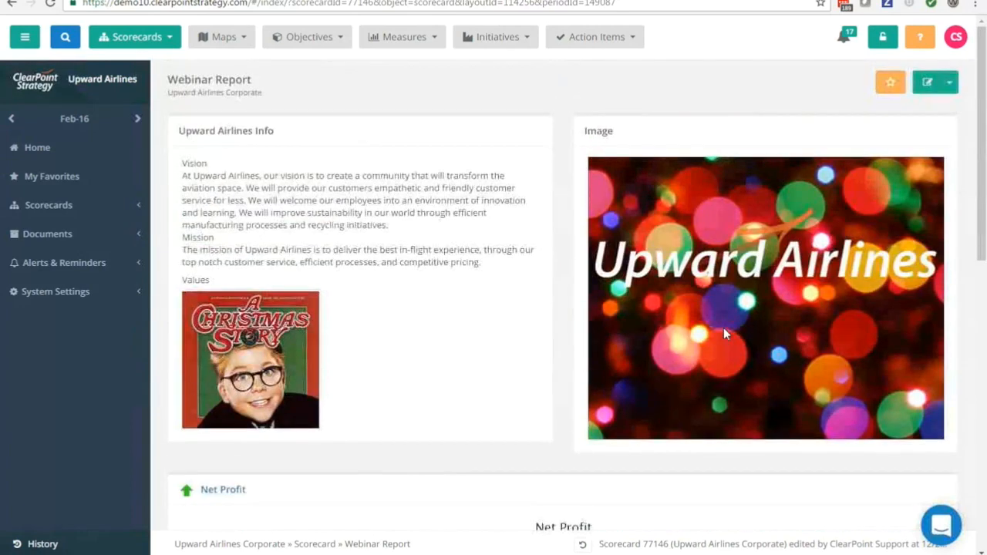
{"action": "left_click", "coordinate": [950, 82]}
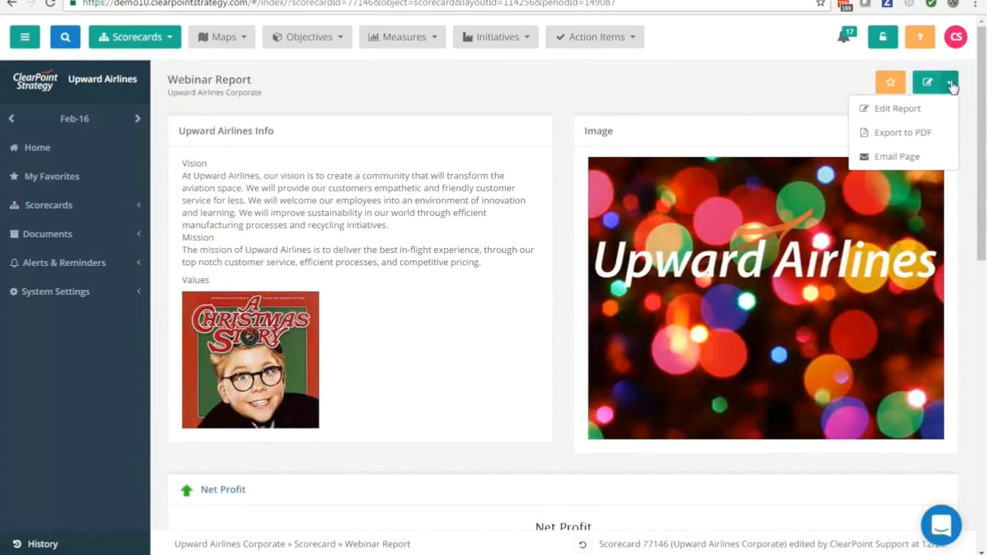
{"action": "left_click", "coordinate": [898, 109]}
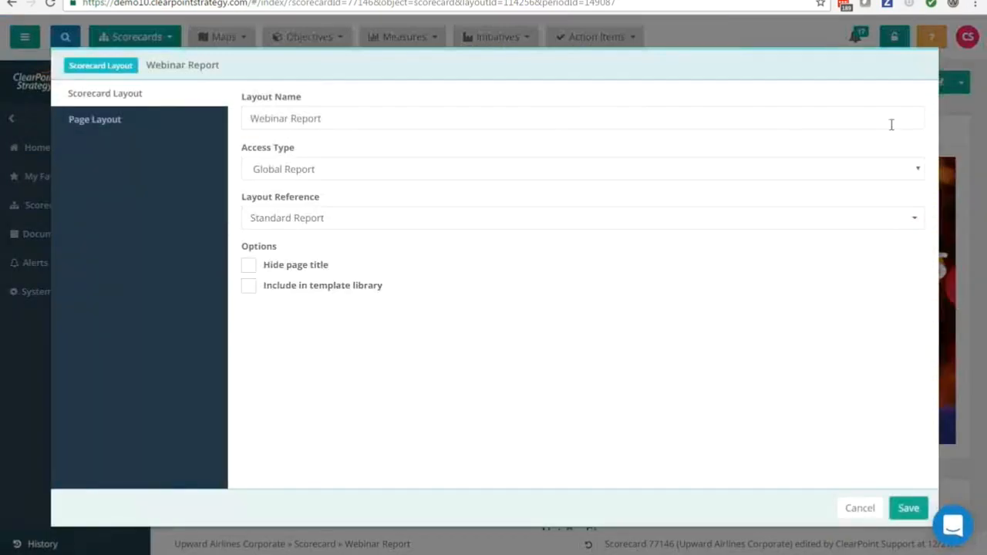
{"action": "left_click", "coordinate": [98, 128]}
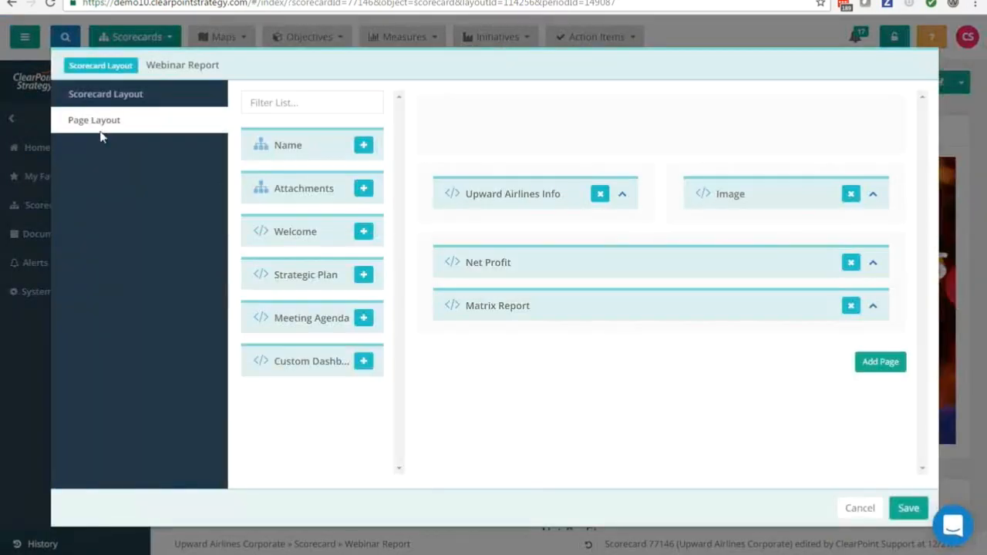
{"action": "left_click", "coordinate": [623, 196]}
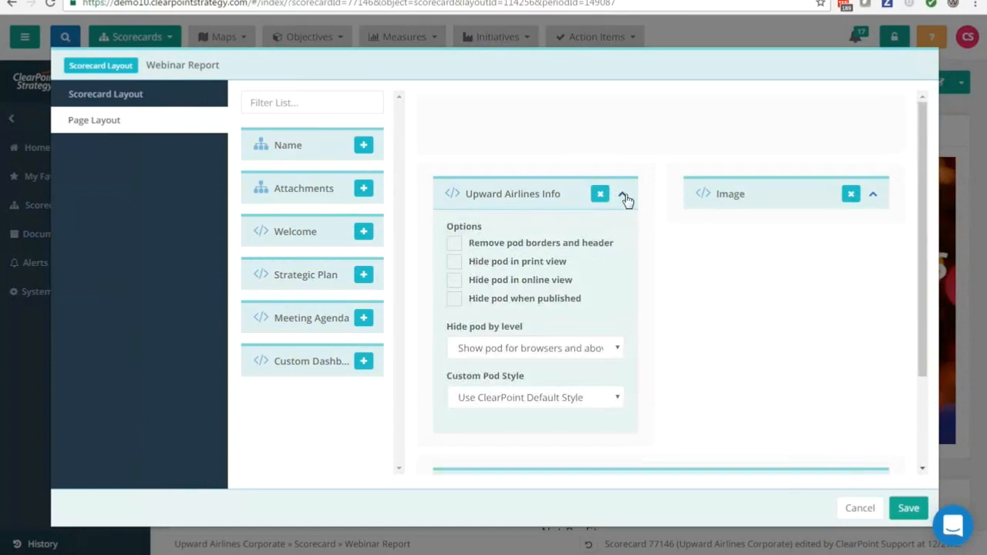
{"action": "left_click", "coordinate": [623, 195]}
{"action": "left_click", "coordinate": [873, 197]}
{"action": "left_click", "coordinate": [796, 244]}
{"action": "left_click", "coordinate": [873, 197]}
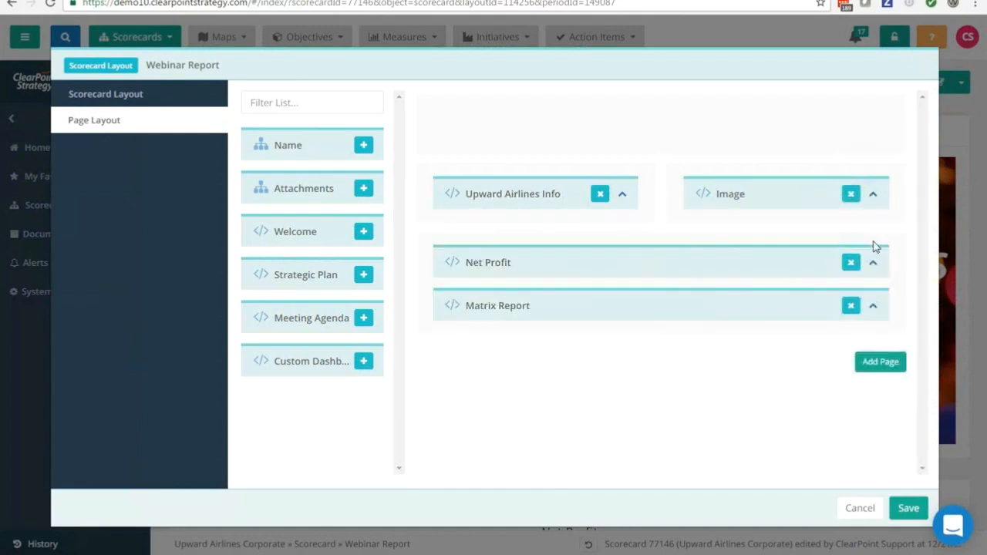
Step: Remove the pod borders and header from the Net Profit and Matrix Report pods, save the report and review it
{"action": "left_click", "coordinate": [873, 263]}
{"action": "left_click", "coordinate": [454, 311]}
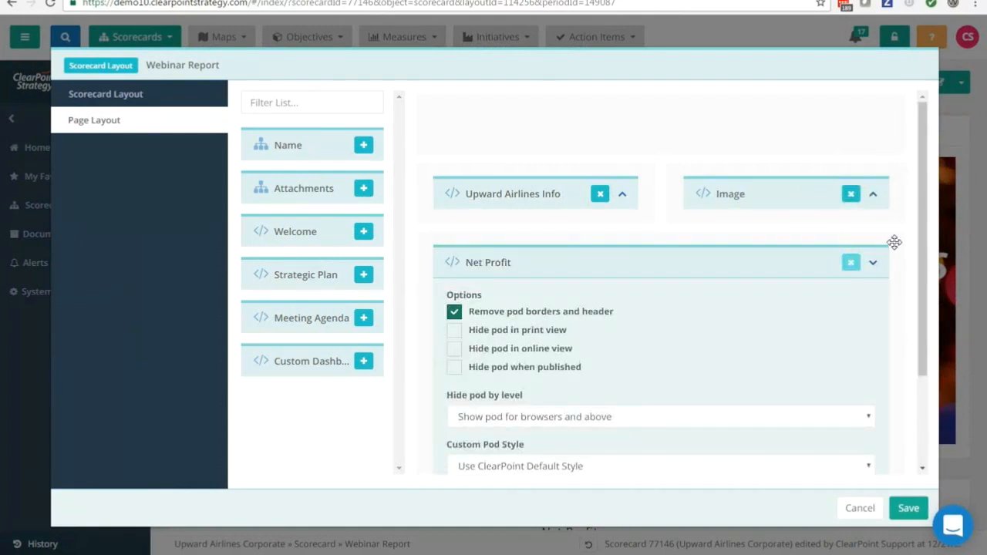
{"action": "left_click", "coordinate": [873, 262]}
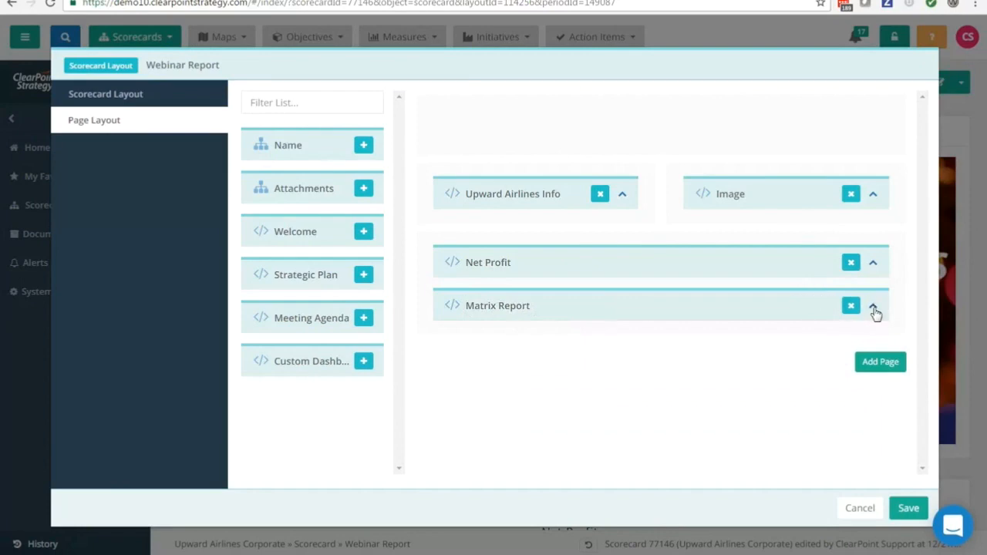
{"action": "left_click", "coordinate": [872, 306]}
{"action": "left_click", "coordinate": [600, 357]}
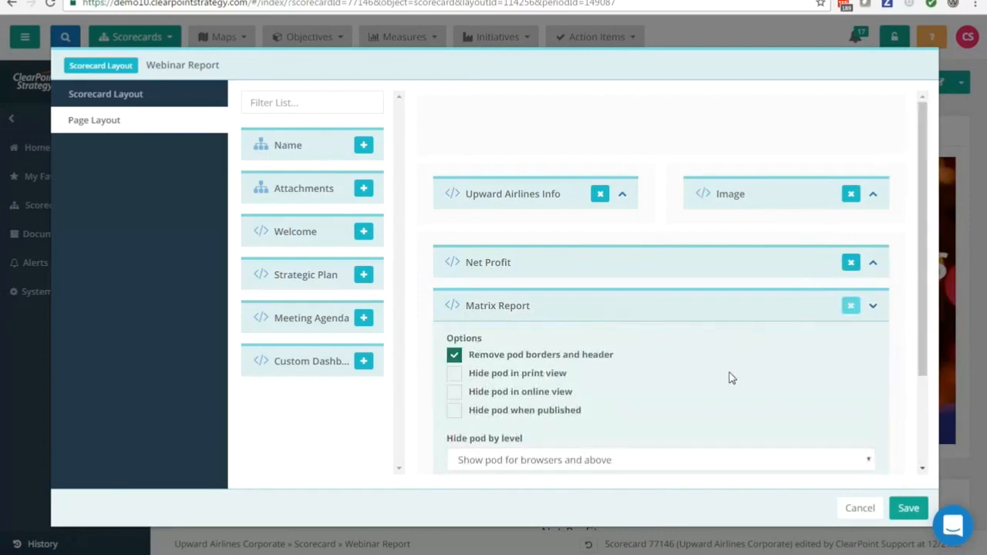
{"action": "left_click", "coordinate": [906, 509]}
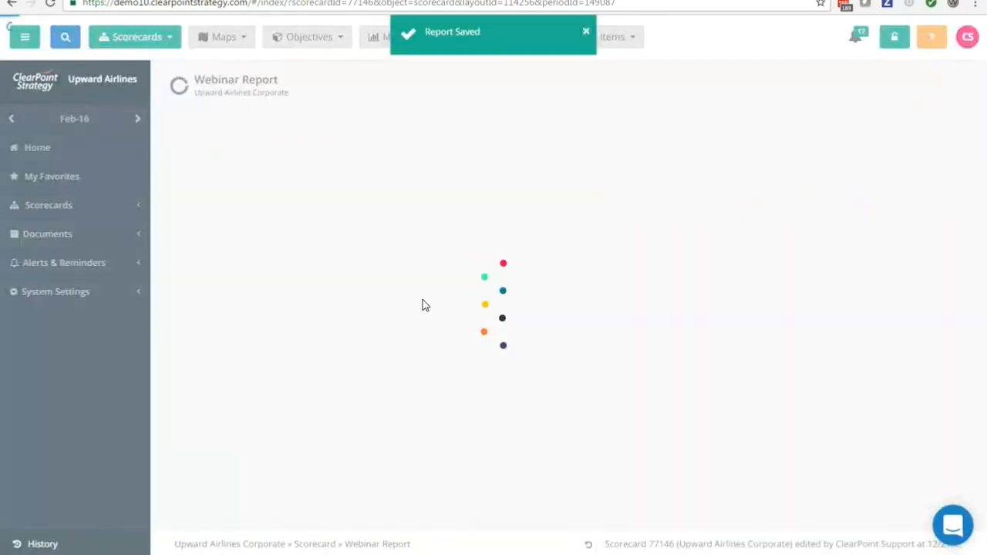
{"action": "scroll", "coordinate": [422, 304], "scroll_direction": "down", "scroll_amount": 2}
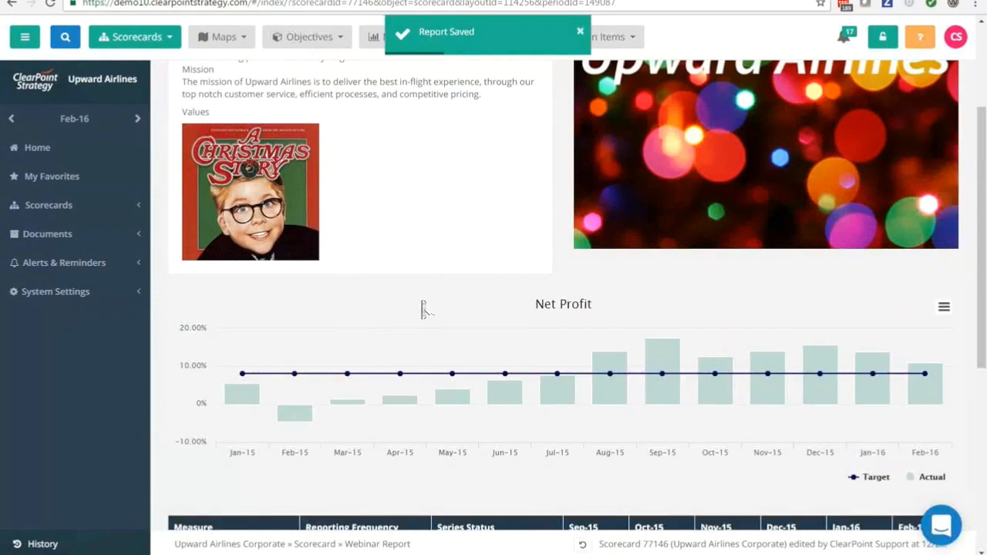
{"action": "scroll", "coordinate": [422, 305], "scroll_direction": "down", "scroll_amount": 4}
{"action": "scroll", "coordinate": [421, 305], "scroll_direction": "up", "scroll_amount": 6}
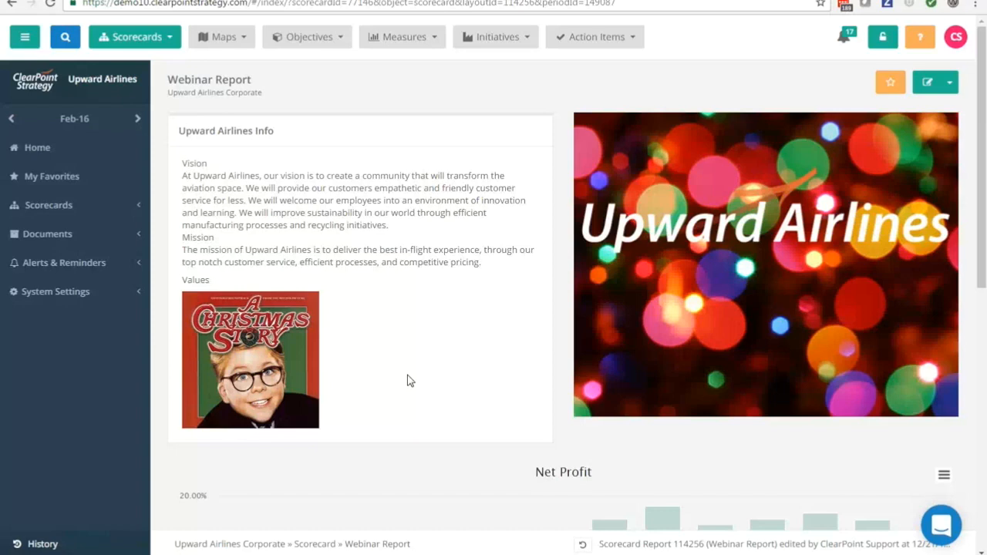
Step: Add a new scorecard report named Custom Bootstrap Dashboard from the scorecard reports management page
{"action": "left_click", "coordinate": [136, 37]}
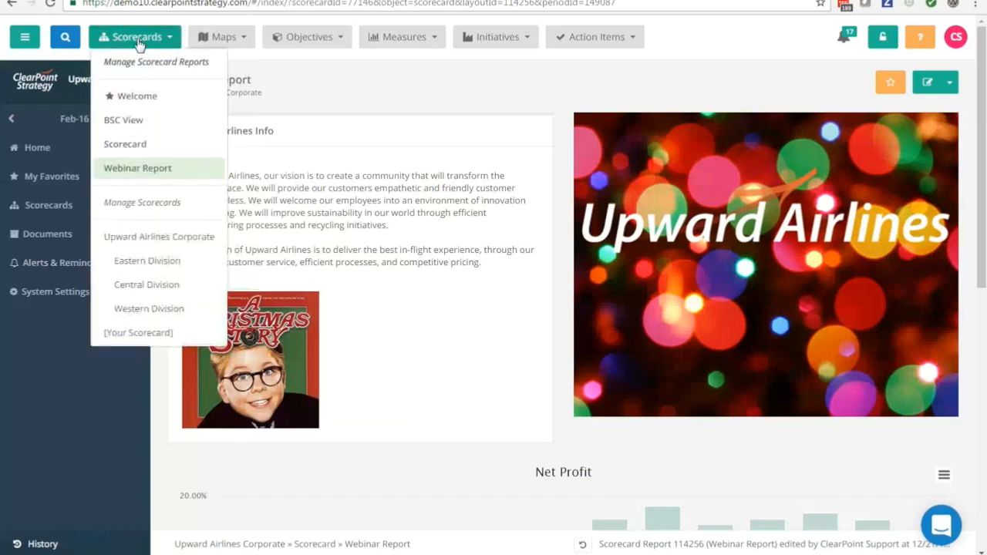
{"action": "left_click", "coordinate": [147, 62]}
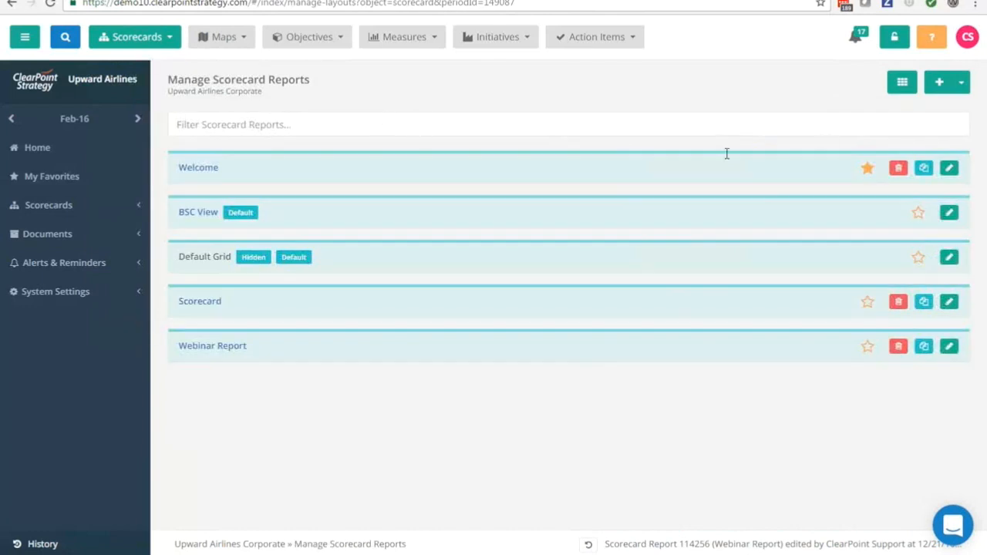
{"action": "left_click", "coordinate": [939, 84]}
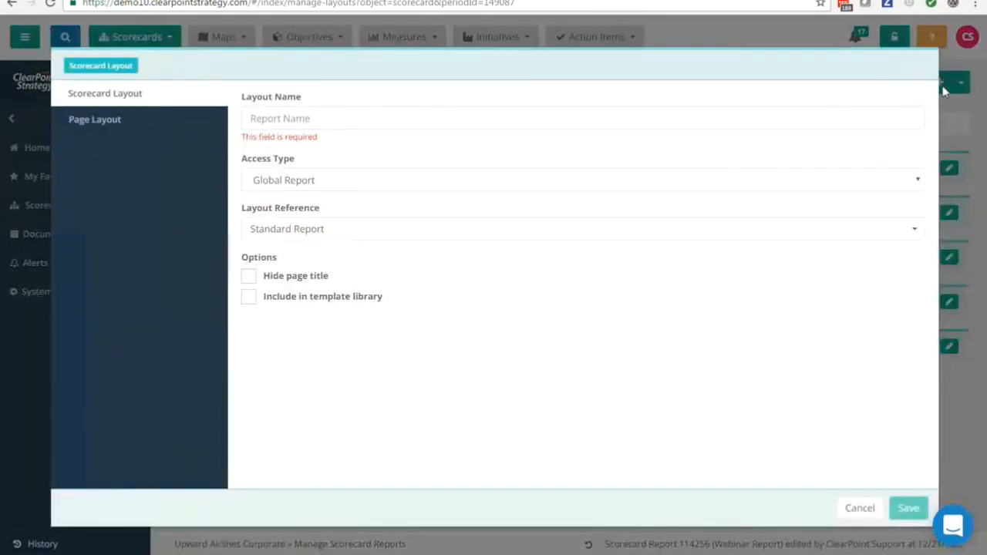
{"action": "left_click", "coordinate": [831, 121]}
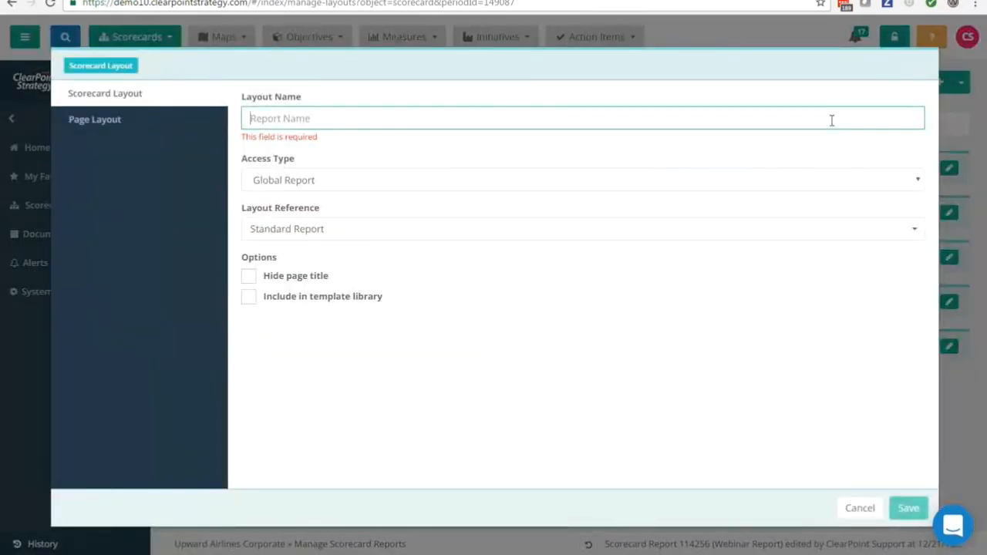
{"action": "type", "text": "Custom "}
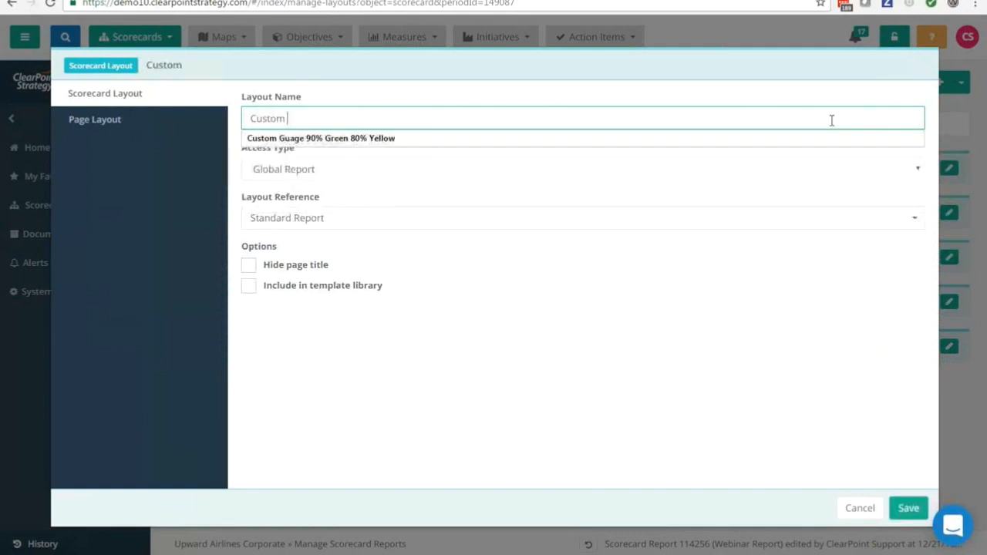
{"action": "type", "text": "Bootstrap Dashboard"}
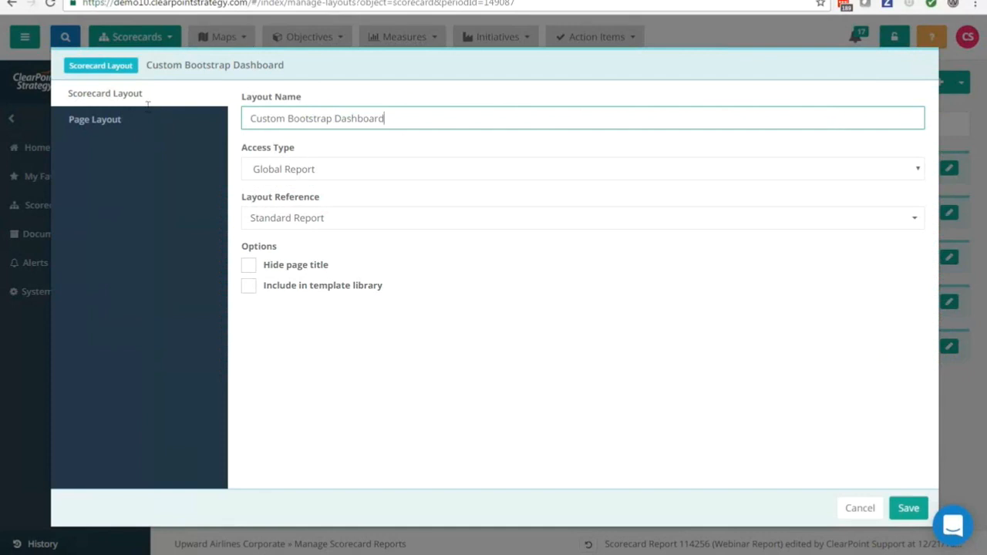
Step: Add the Custom Dashboard field to the top full-width section of the page layout, save the report and open it
{"action": "left_click", "coordinate": [128, 123]}
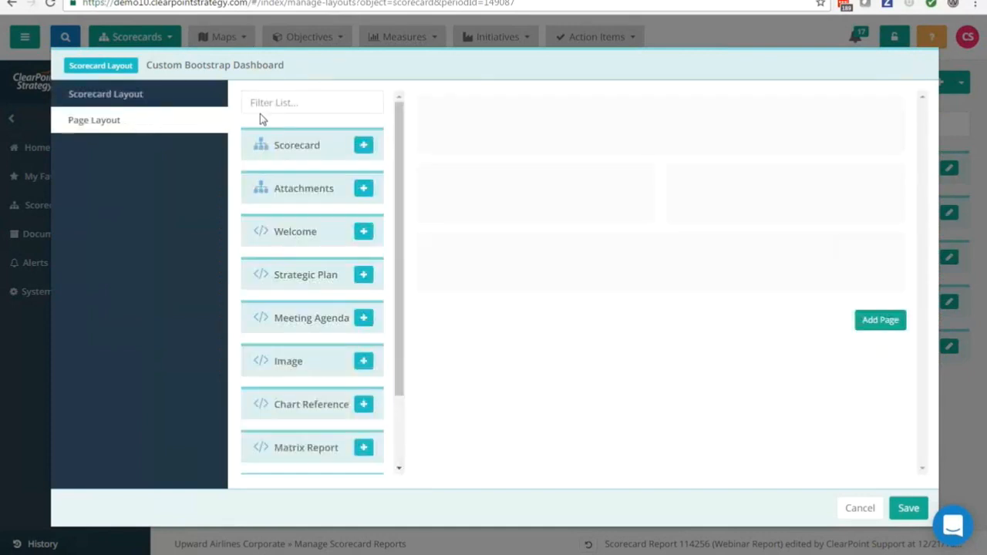
{"action": "scroll", "coordinate": [333, 404], "scroll_direction": "down", "scroll_amount": 2}
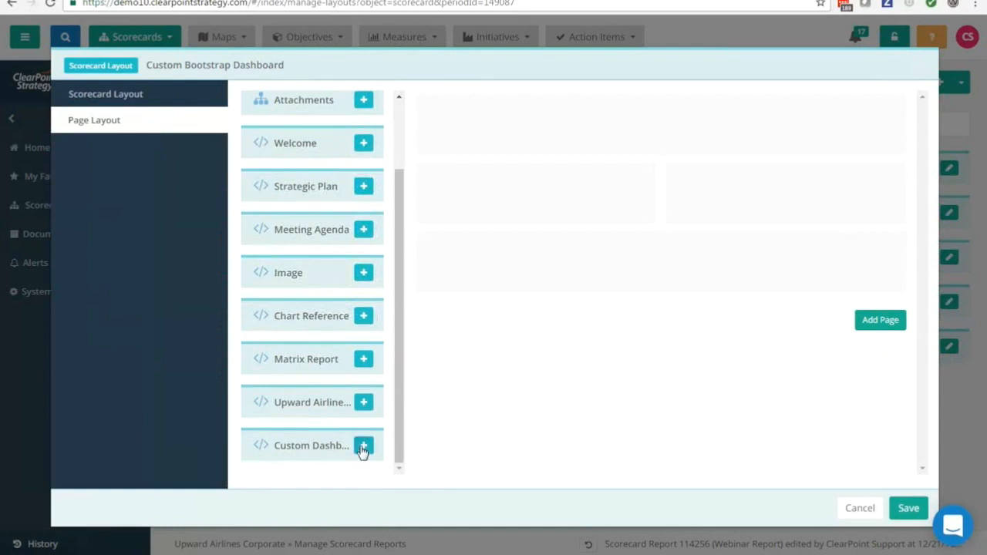
{"action": "left_click", "coordinate": [363, 445]}
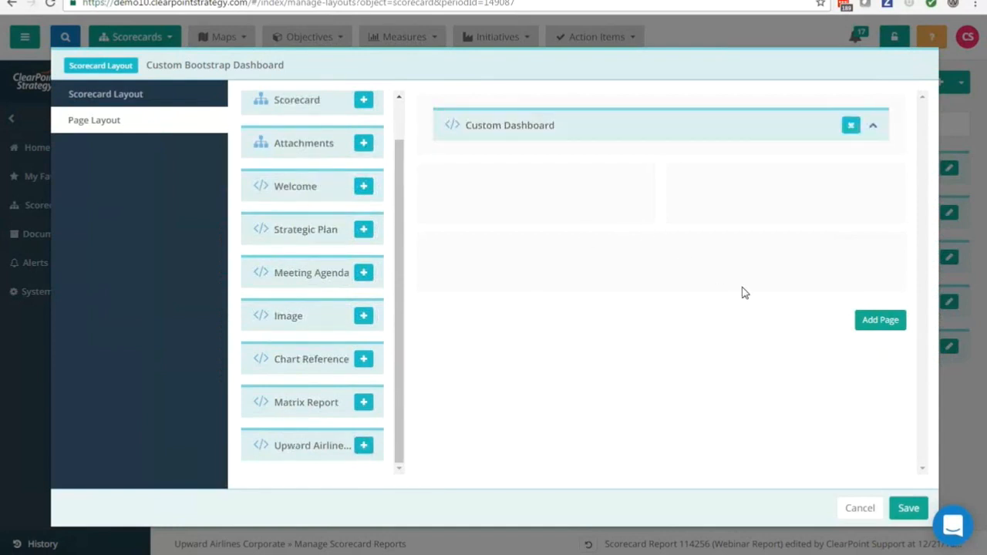
{"action": "left_click", "coordinate": [912, 513]}
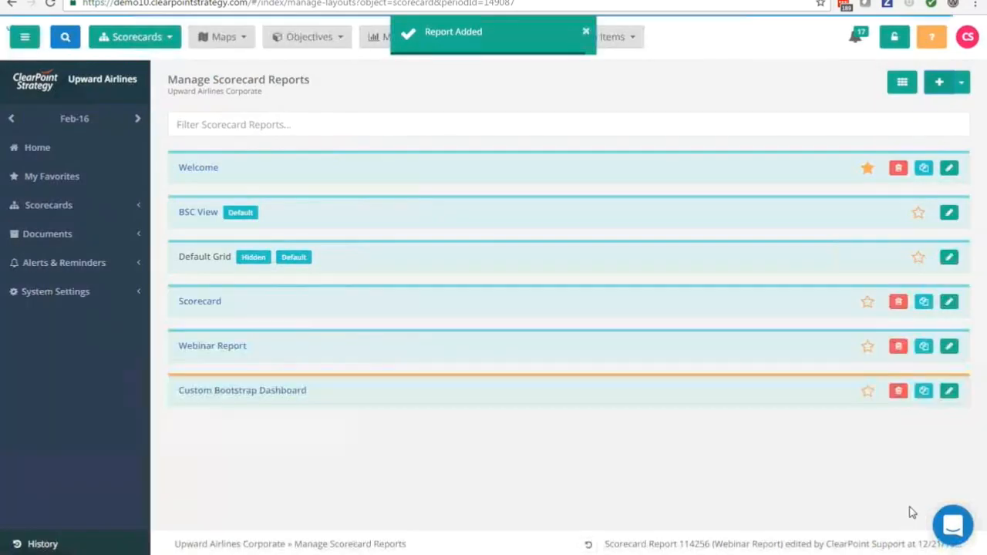
{"action": "left_click", "coordinate": [235, 395]}
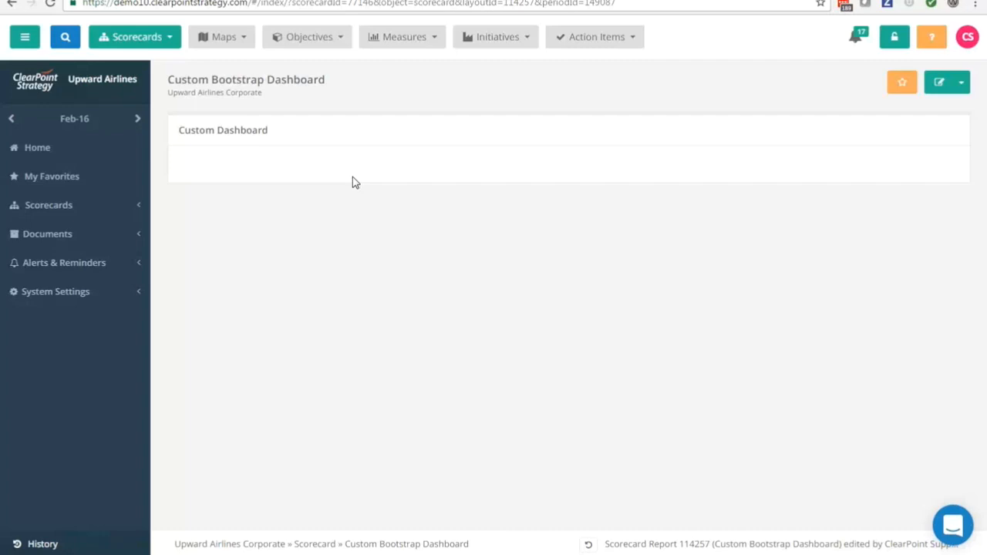
Step: Switch to the INSPINIA theme preview and examine how the Dashboard v.3 sample arranges its charts, figures and widgets
{"action": "left_click", "coordinate": [220, 0]}
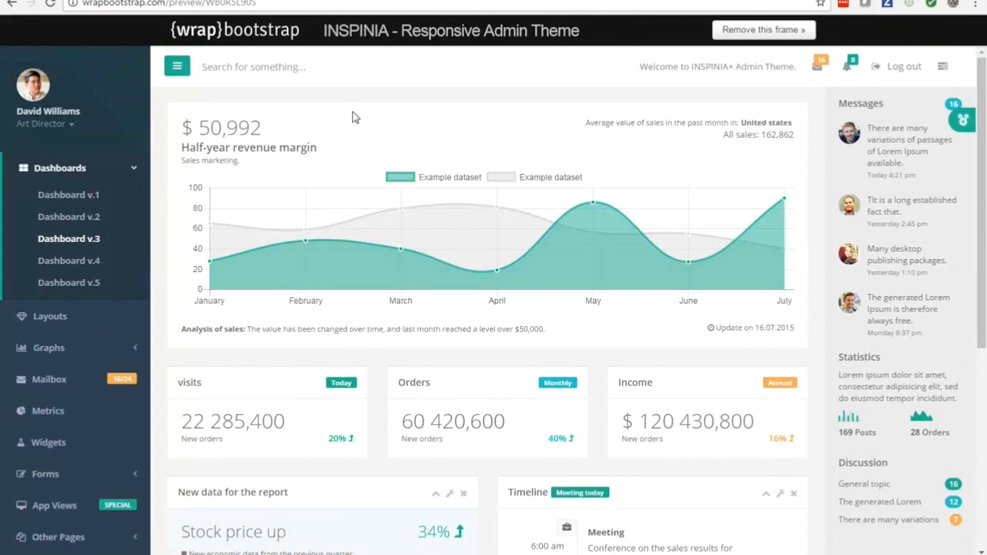
{"action": "scroll", "coordinate": [436, 303], "scroll_direction": "down", "scroll_amount": 2}
{"action": "scroll", "coordinate": [435, 303], "scroll_direction": "down", "scroll_amount": 4}
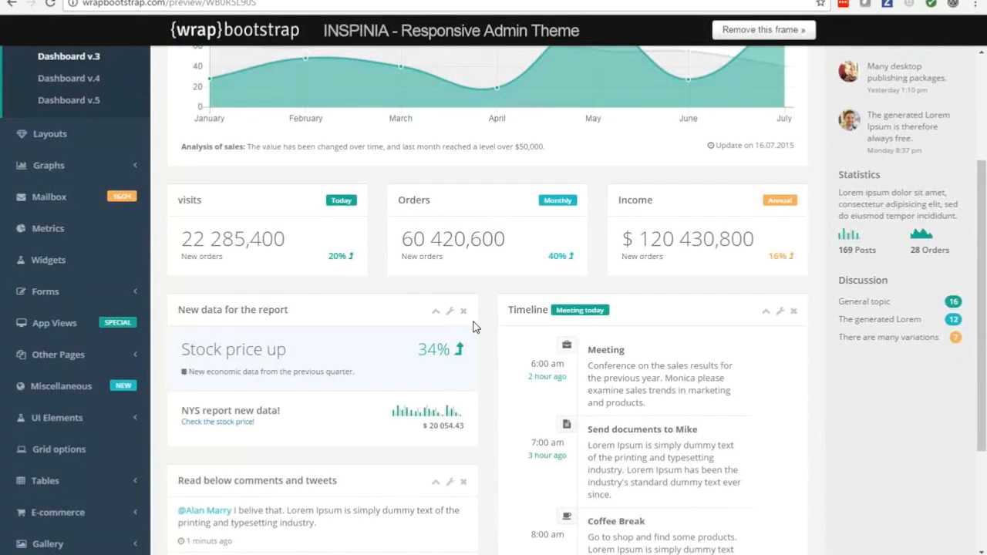
{"action": "scroll", "coordinate": [476, 328], "scroll_direction": "down", "scroll_amount": 2}
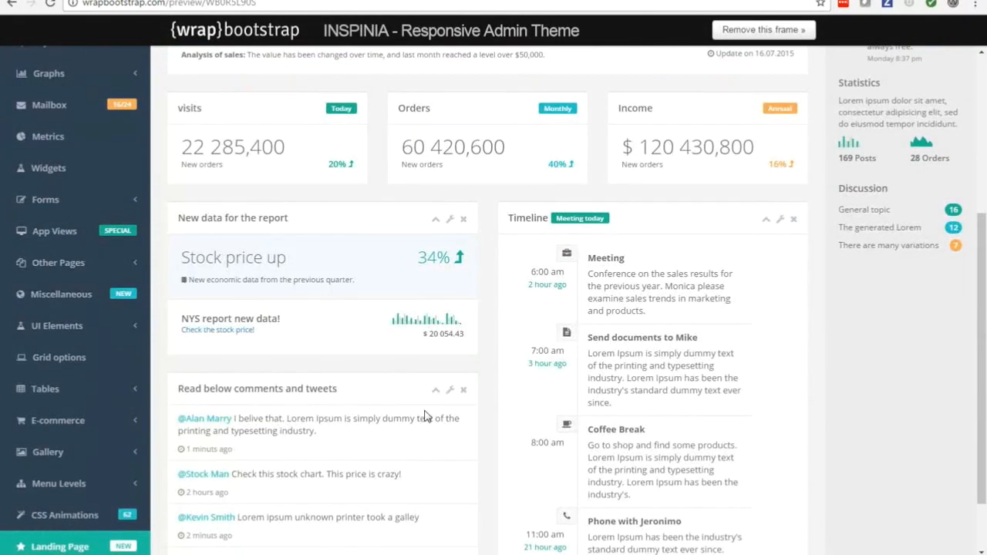
{"action": "scroll", "coordinate": [493, 396], "scroll_direction": "down", "scroll_amount": 2}
{"action": "scroll", "coordinate": [493, 397], "scroll_direction": "up", "scroll_amount": 7}
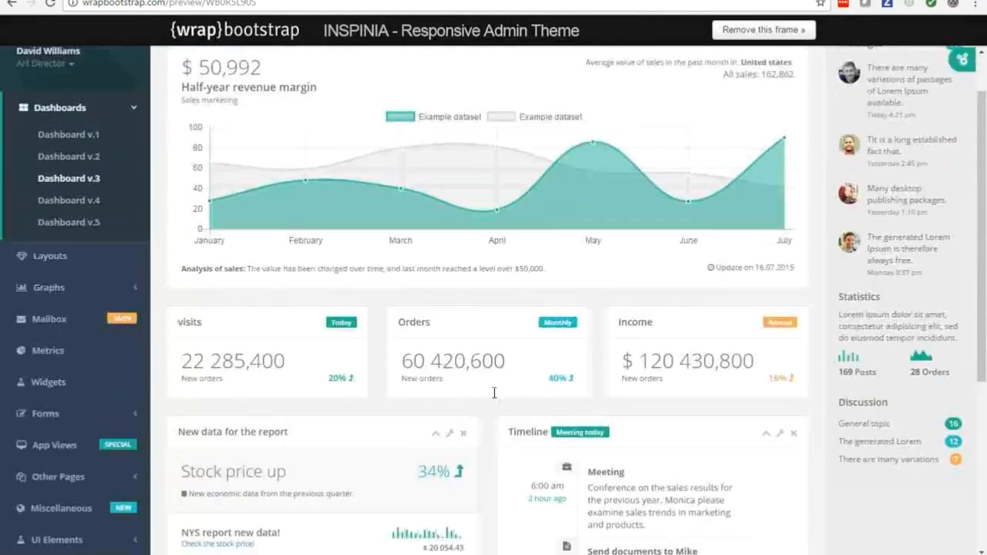
{"action": "scroll", "coordinate": [494, 393], "scroll_direction": "up", "scroll_amount": 1}
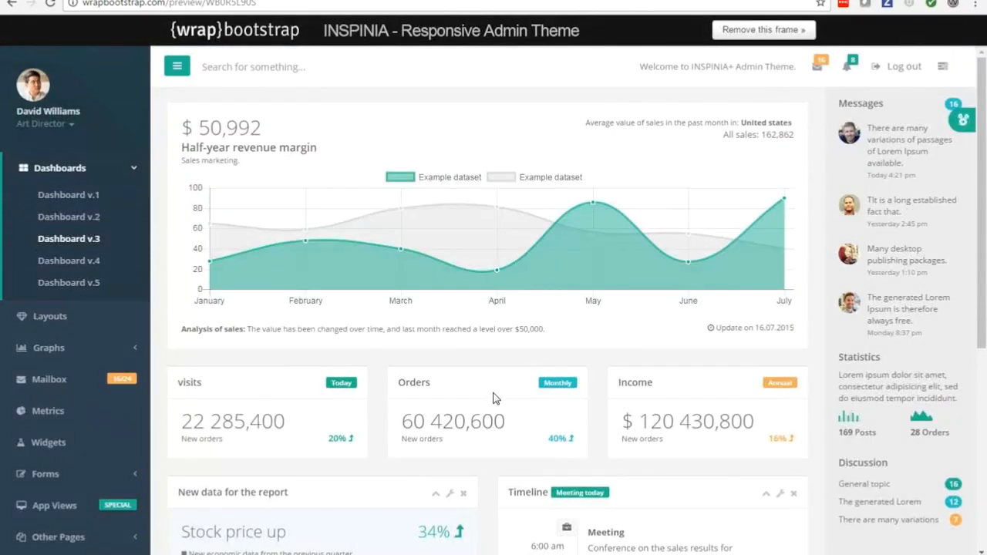
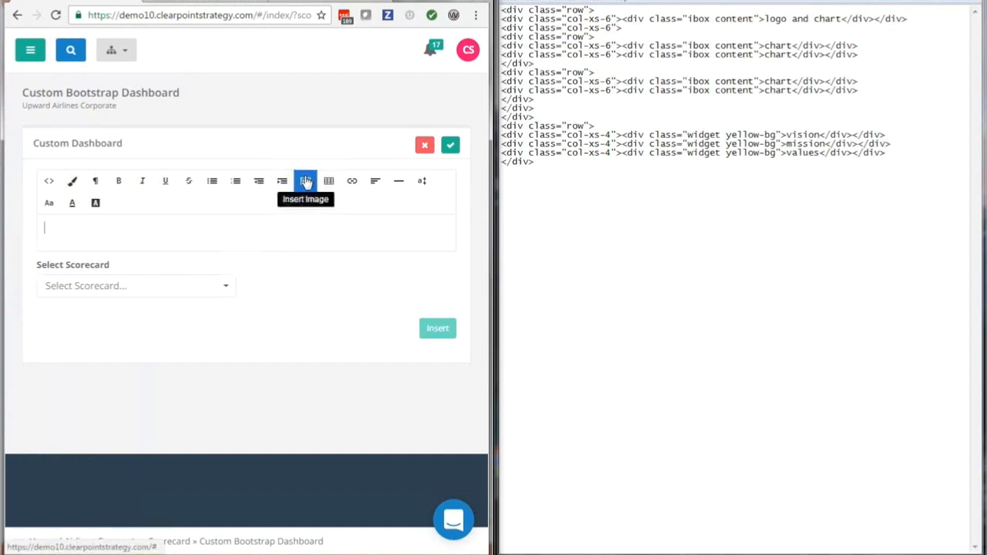
Step: Insert the existing Upward Air Logo4.png image into the Custom Dashboard field
{"action": "left_click", "coordinate": [306, 180]}
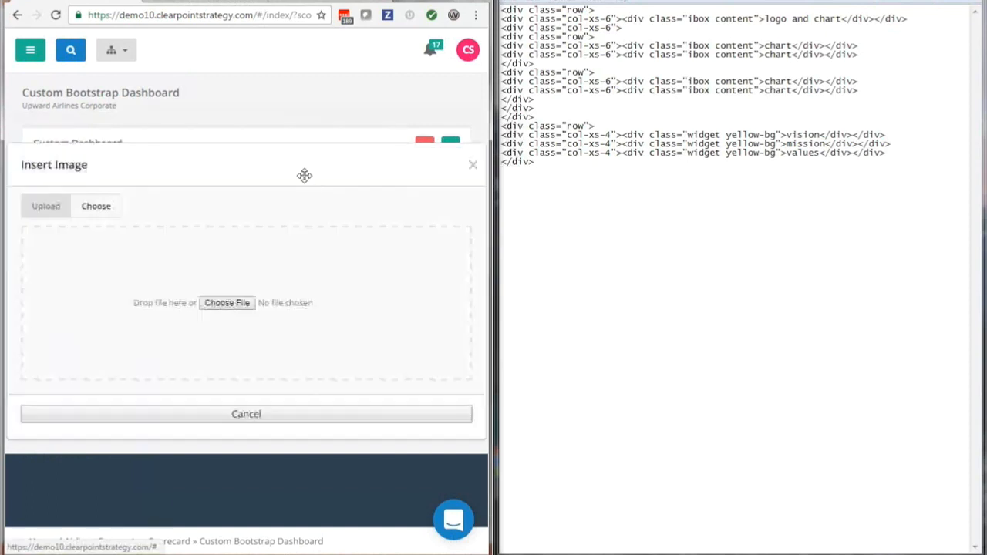
{"action": "left_click", "coordinate": [98, 209]}
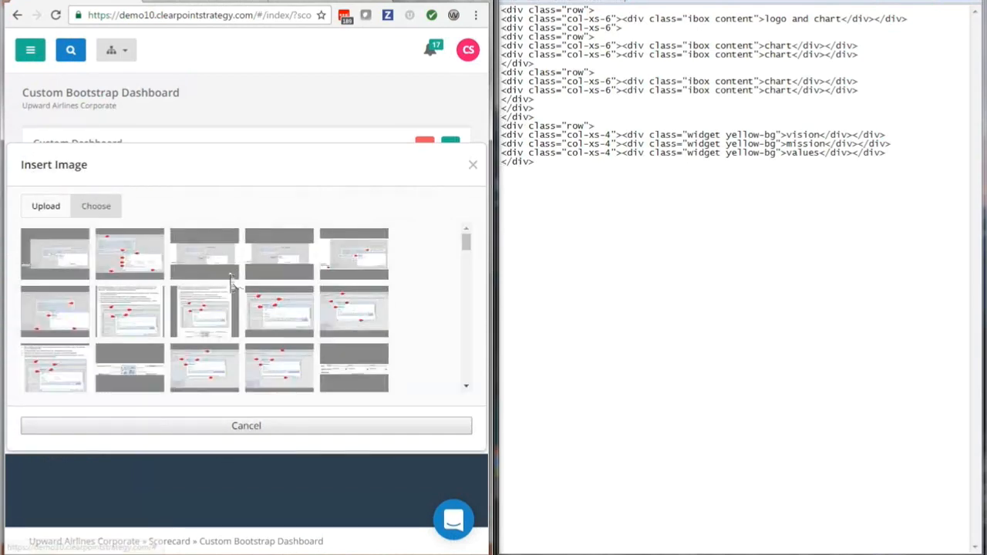
{"action": "scroll", "coordinate": [231, 277], "scroll_direction": "down", "scroll_amount": 5}
{"action": "scroll", "coordinate": [232, 279], "scroll_direction": "down", "scroll_amount": 10}
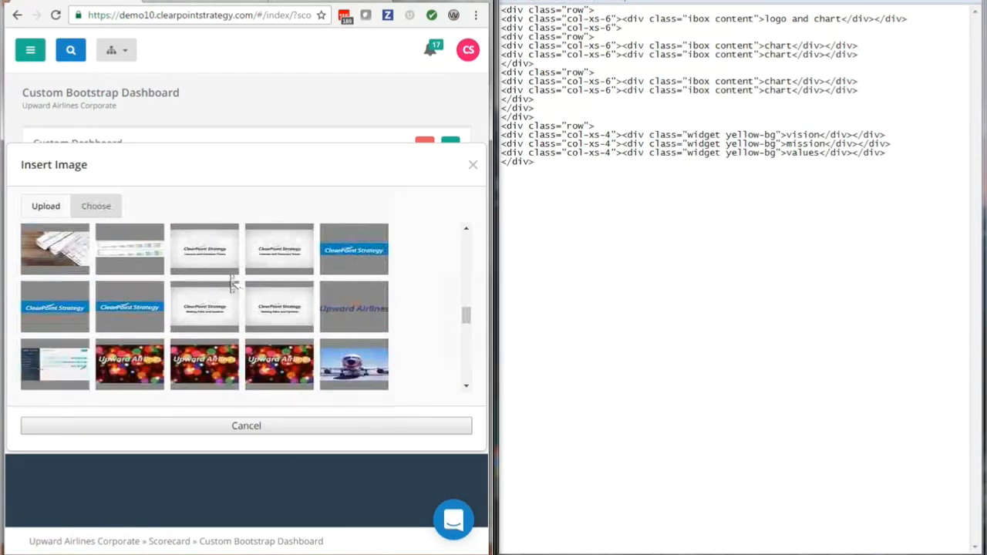
{"action": "scroll", "coordinate": [235, 296], "scroll_direction": "down", "scroll_amount": 5}
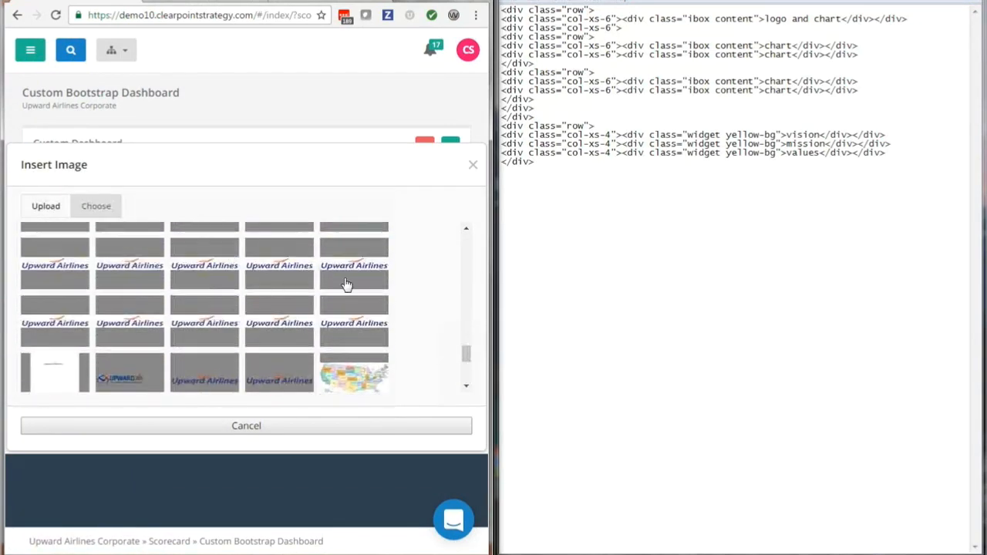
{"action": "left_click", "coordinate": [347, 280]}
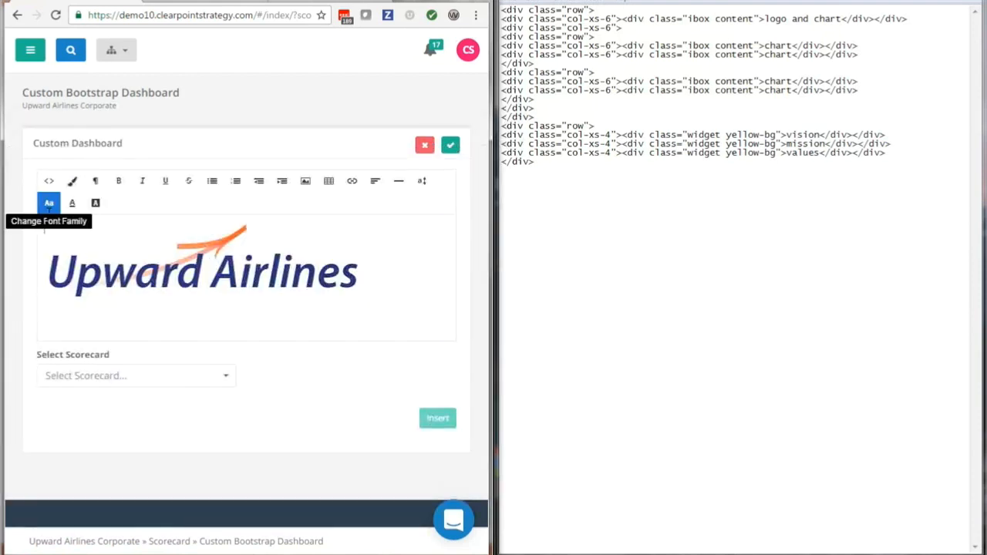
Step: Copy the logo's img tag from the field's HTML source and replace the "logo and" placeholder in the layout code with it
{"action": "left_click", "coordinate": [51, 187]}
{"action": "left_click_drag", "start_coordinate": [53, 233], "coordinate": [452, 233]}
{"action": "key", "text": "ctrl+c"}
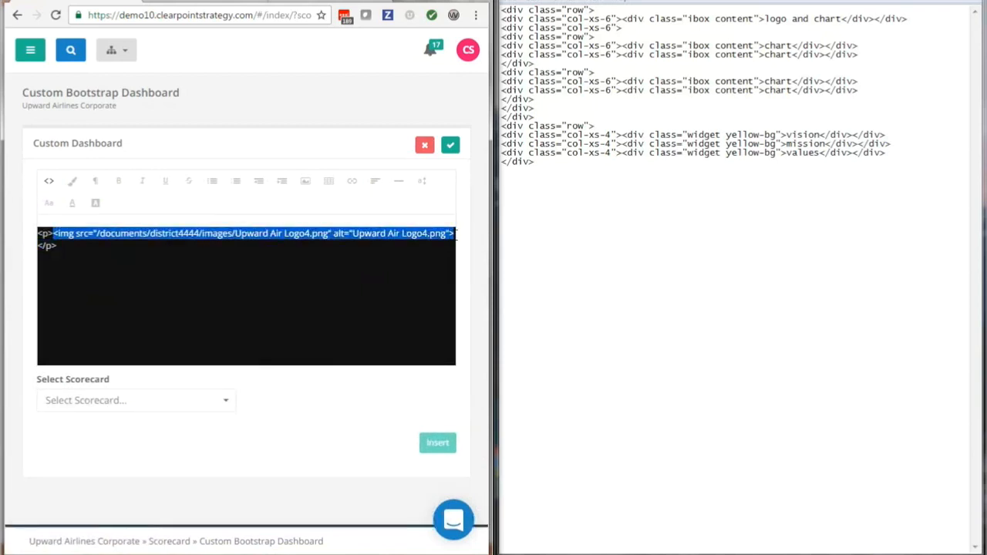
{"action": "left_click", "coordinate": [789, 18]}
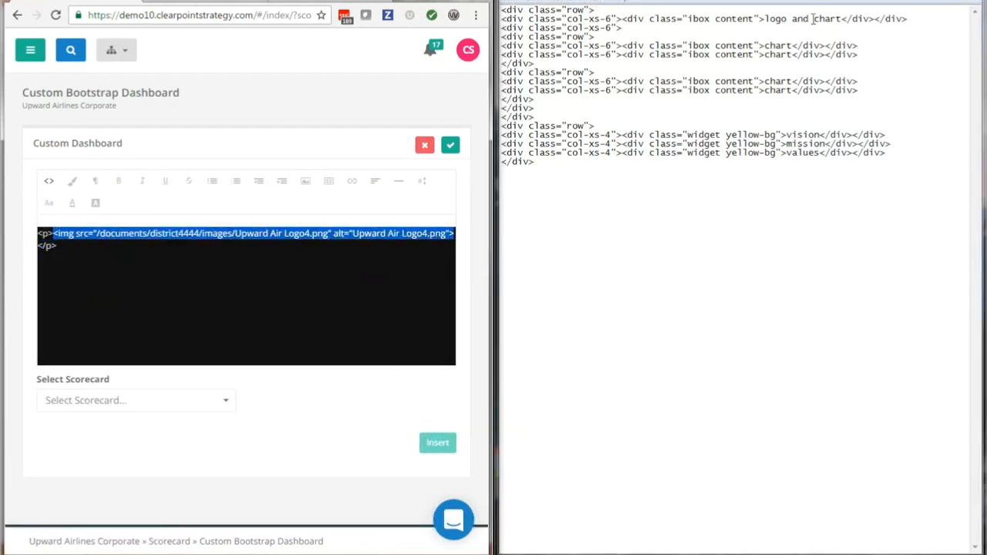
{"action": "left_click_drag", "start_coordinate": [810, 19], "coordinate": [766, 17]}
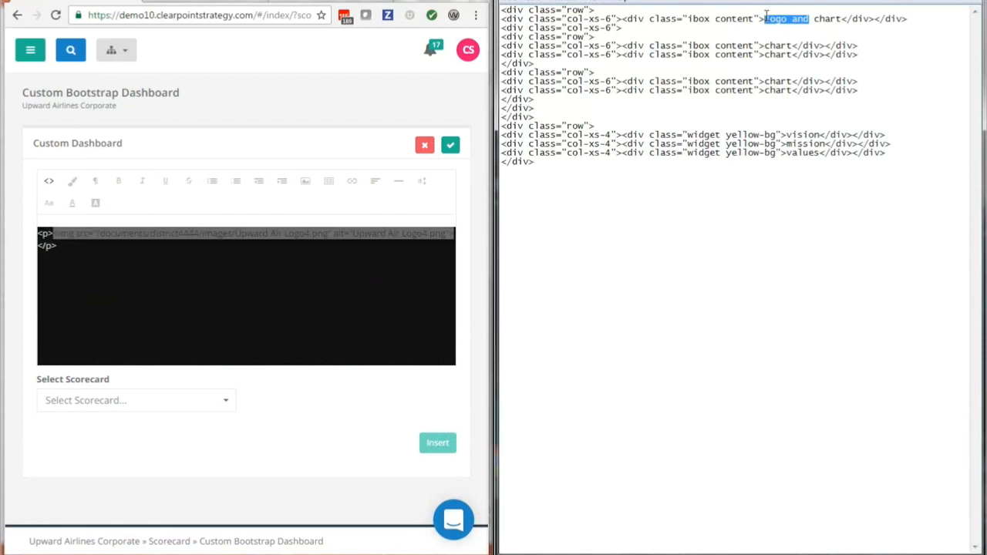
{"action": "key", "text": "ctrl+v"}
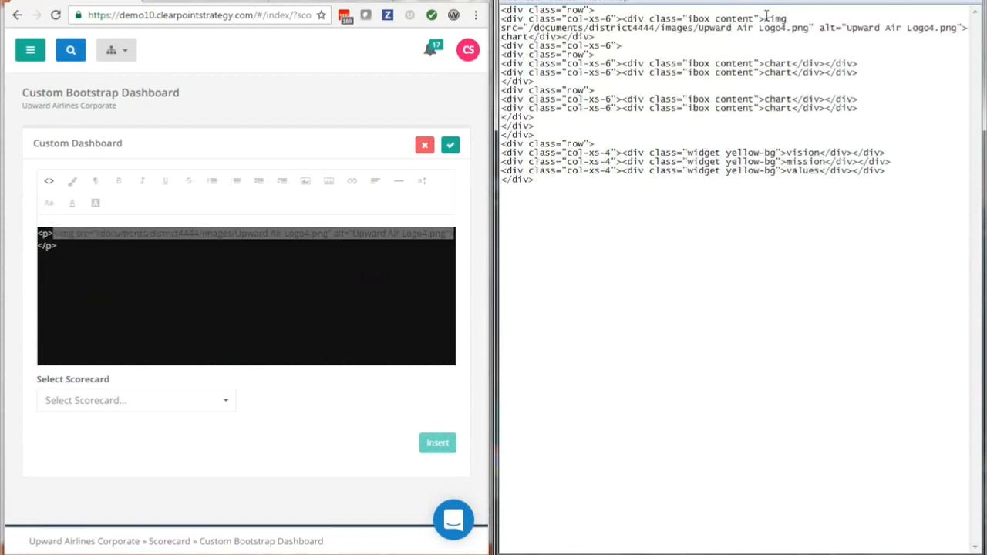
Step: Return the Custom Dashboard field to the visual view and delete the logo from it
{"action": "left_click", "coordinate": [48, 182]}
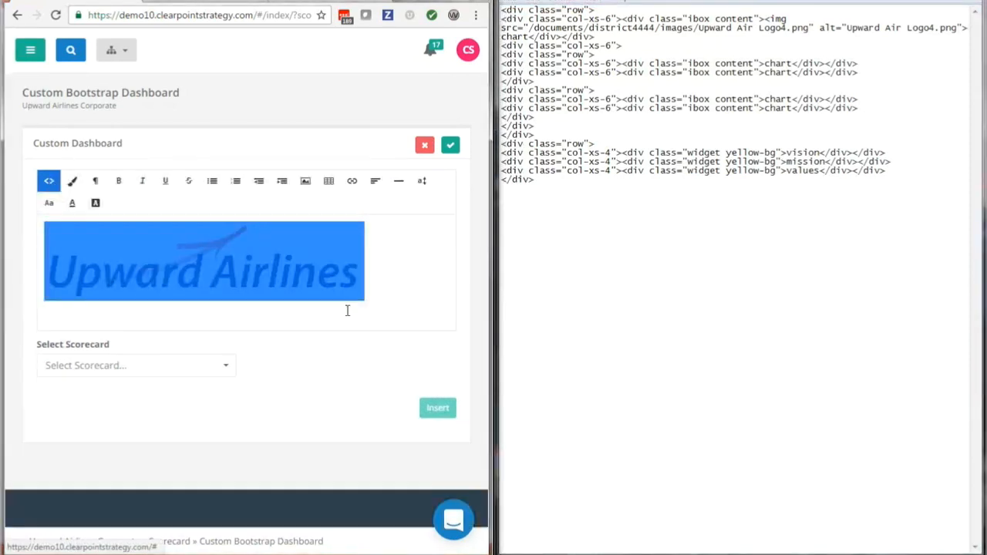
{"action": "left_click", "coordinate": [379, 280]}
{"action": "key", "text": "BackSpace"}
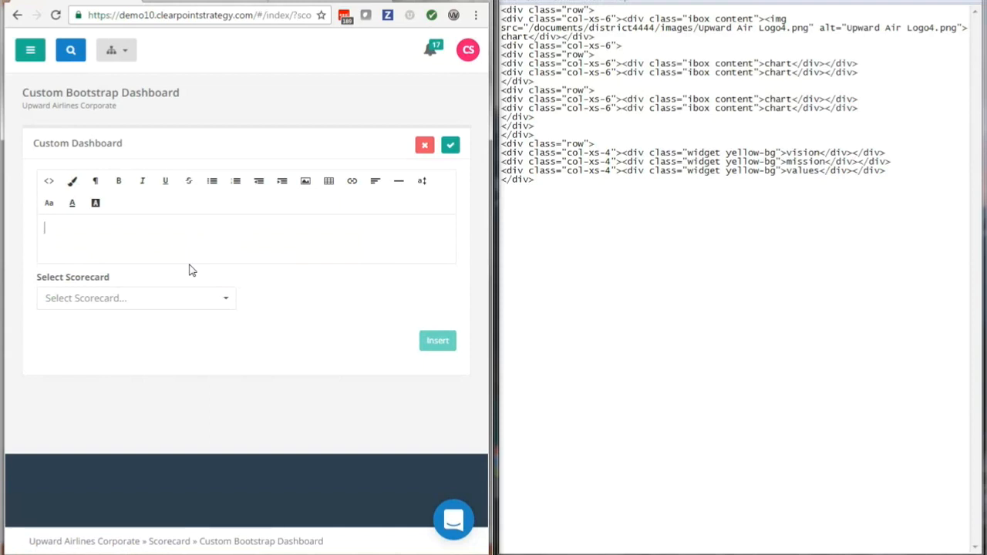
Step: Insert a reference to the Net Profit measure's chart from the Upward Airlines Corporate scorecard into the Custom Dashboard field
{"action": "left_click", "coordinate": [202, 299]}
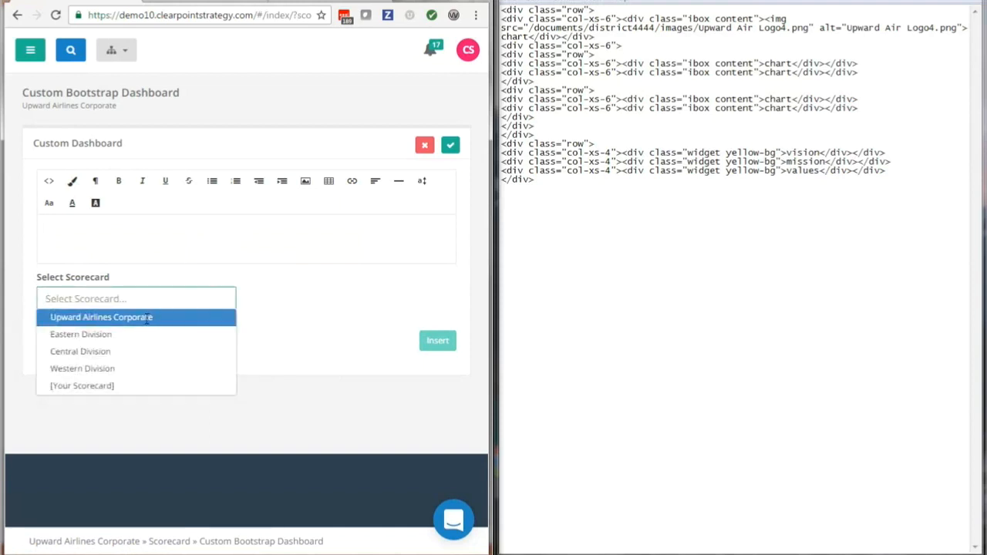
{"action": "left_click", "coordinate": [147, 318]}
{"action": "left_click", "coordinate": [285, 300]}
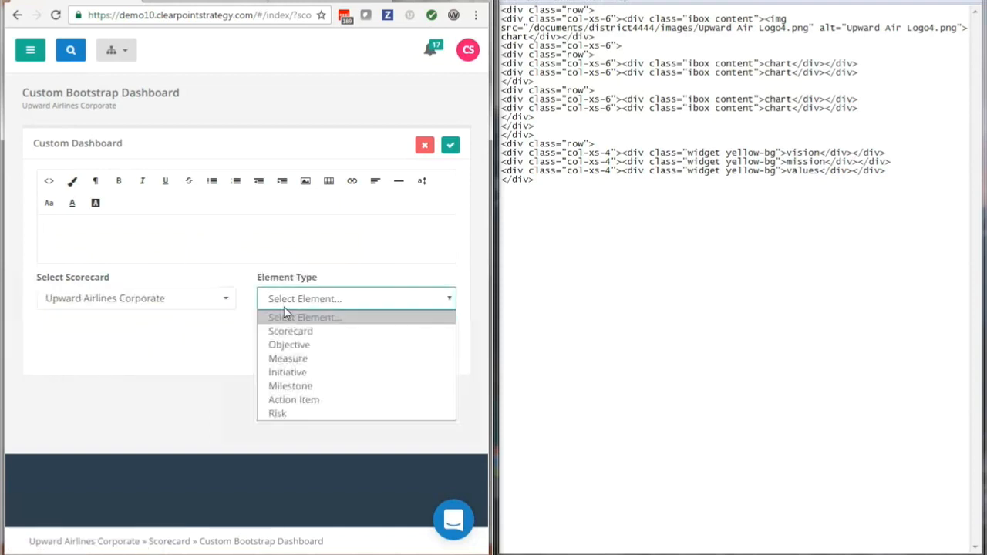
{"action": "left_click", "coordinate": [287, 358]}
{"action": "left_click", "coordinate": [107, 350]}
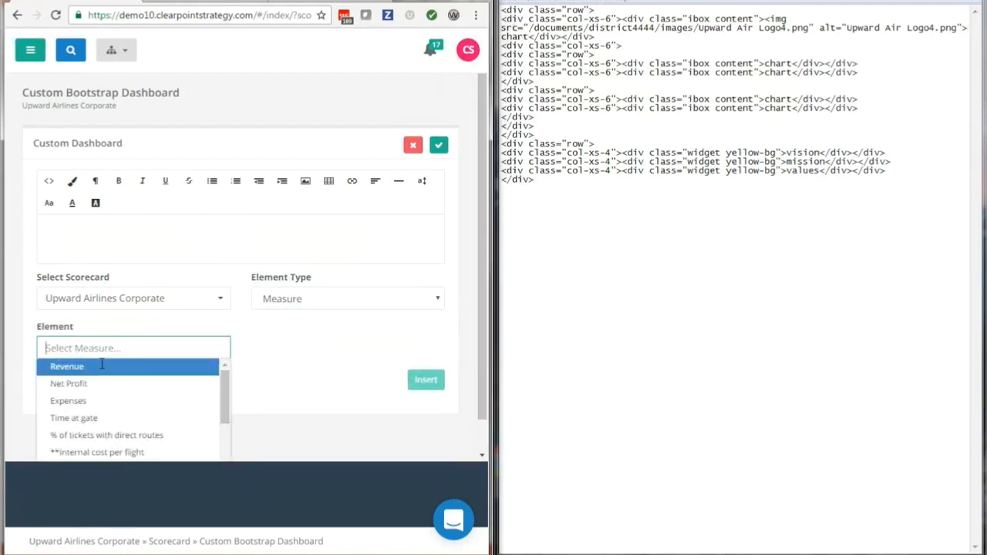
{"action": "left_click", "coordinate": [88, 385]}
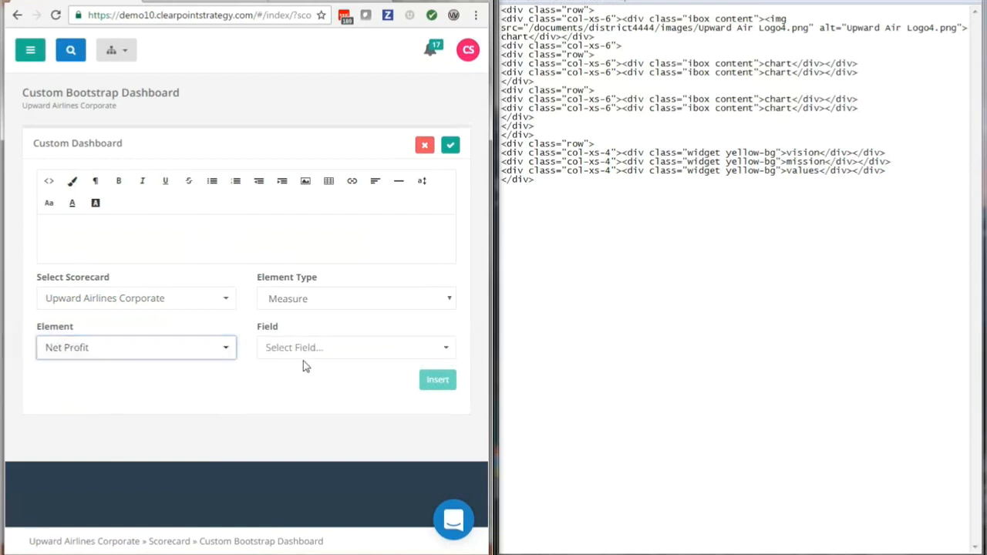
{"action": "left_click", "coordinate": [306, 349]}
{"action": "scroll", "coordinate": [296, 370], "scroll_direction": "down", "scroll_amount": 10}
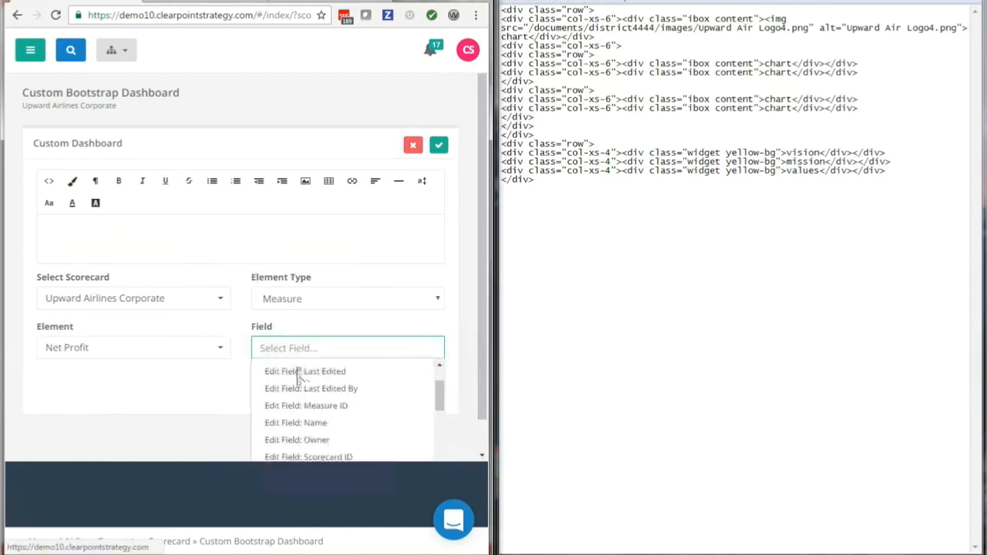
{"action": "scroll", "coordinate": [297, 372], "scroll_direction": "down", "scroll_amount": 1}
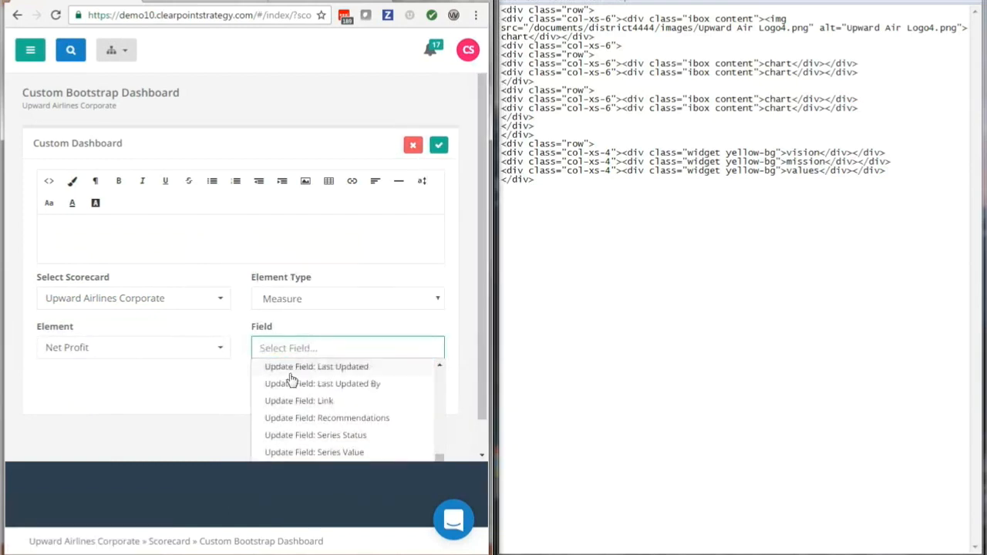
{"action": "scroll", "coordinate": [287, 413], "scroll_direction": "up", "scroll_amount": 3}
{"action": "scroll", "coordinate": [288, 412], "scroll_direction": "up", "scroll_amount": 7}
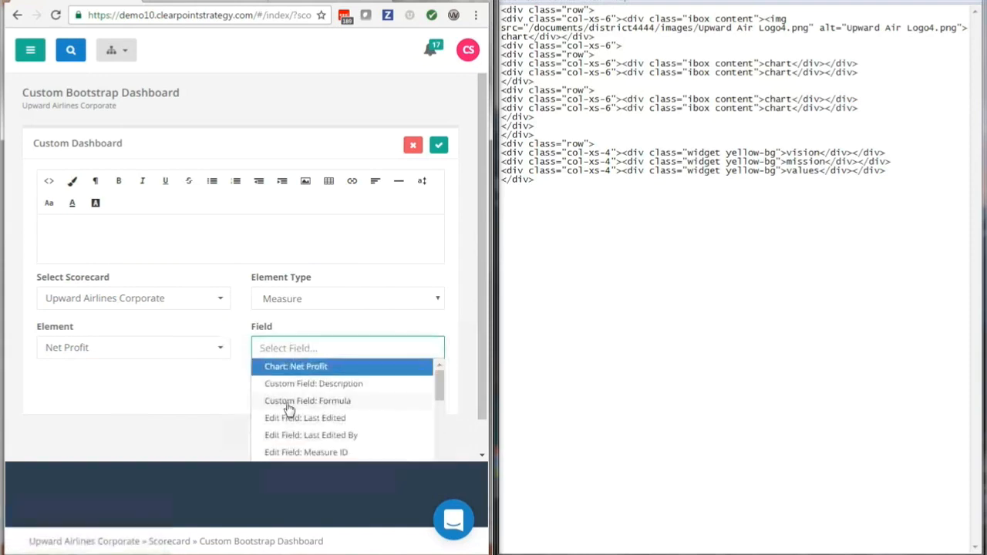
{"action": "left_click", "coordinate": [312, 368]}
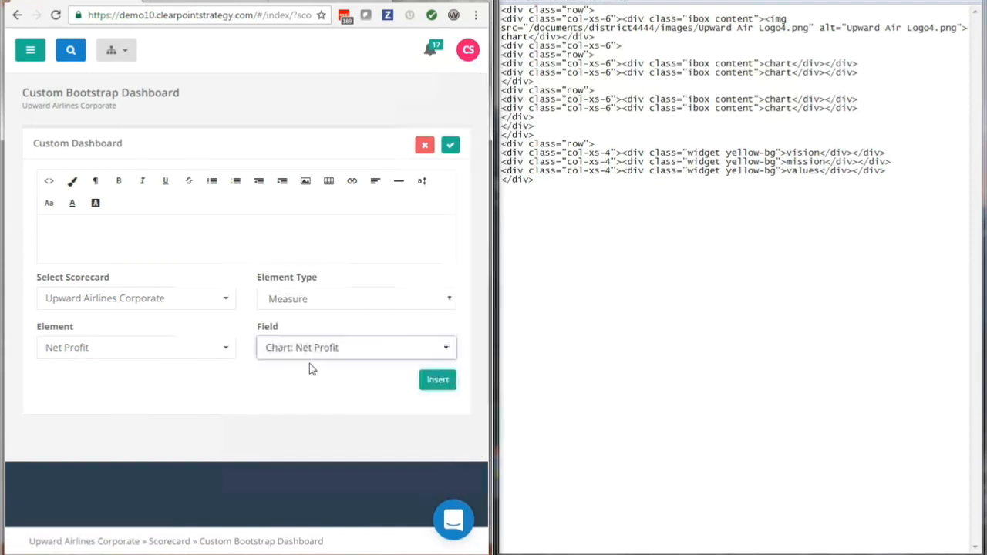
{"action": "left_click", "coordinate": [178, 239]}
{"action": "left_click", "coordinate": [437, 380]}
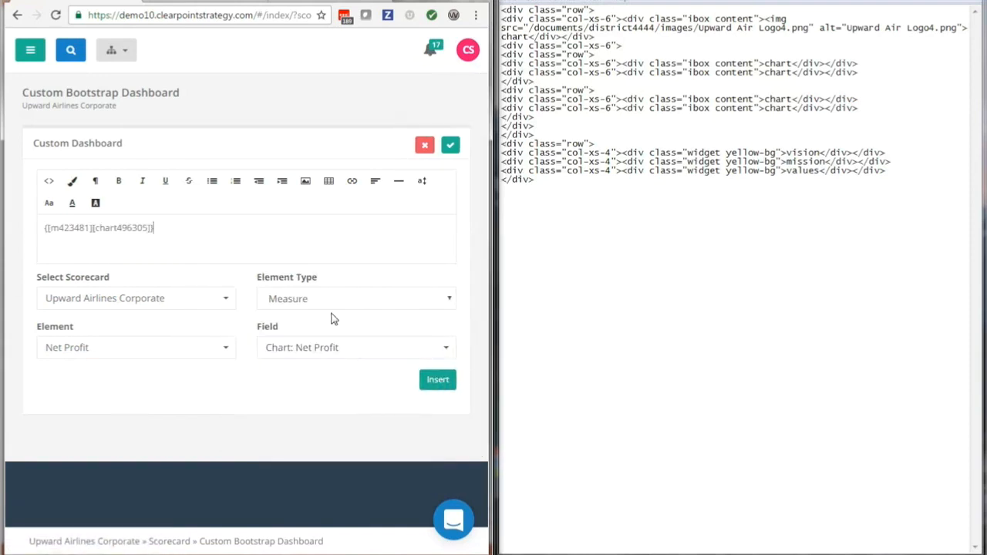
Step: Insert a reference to the Revenue measure's chart on a new line of the Custom Dashboard field
{"action": "left_click", "coordinate": [327, 299]}
{"action": "left_click", "coordinate": [174, 224]}
{"action": "key", "text": "Return"}
{"action": "left_click", "coordinate": [271, 321]}
{"action": "left_click", "coordinate": [274, 354]}
{"action": "left_click", "coordinate": [309, 321]}
{"action": "left_click", "coordinate": [288, 380]}
{"action": "left_click", "coordinate": [189, 372]}
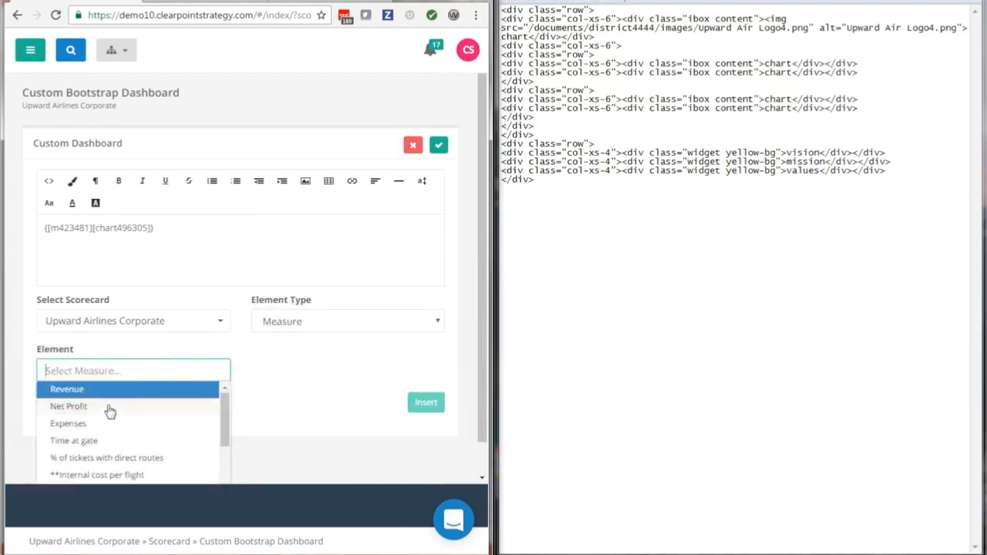
{"action": "left_click", "coordinate": [145, 405]}
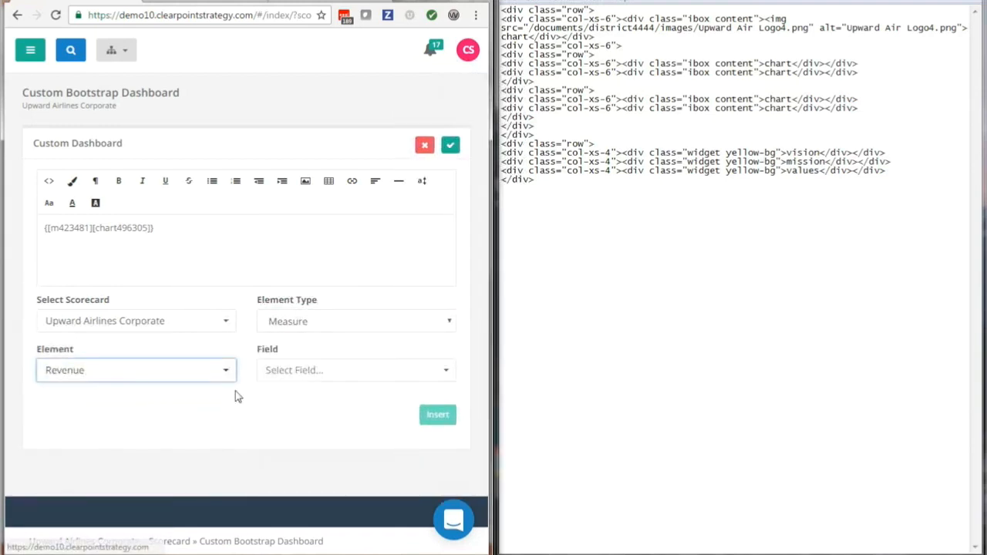
{"action": "left_click", "coordinate": [276, 374]}
{"action": "left_click", "coordinate": [296, 393]}
{"action": "left_click", "coordinate": [226, 262]}
{"action": "left_click", "coordinate": [437, 417]}
Step: Add a reference to the Expenses measure's chart on the third line of the field
{"action": "left_click", "coordinate": [323, 330]}
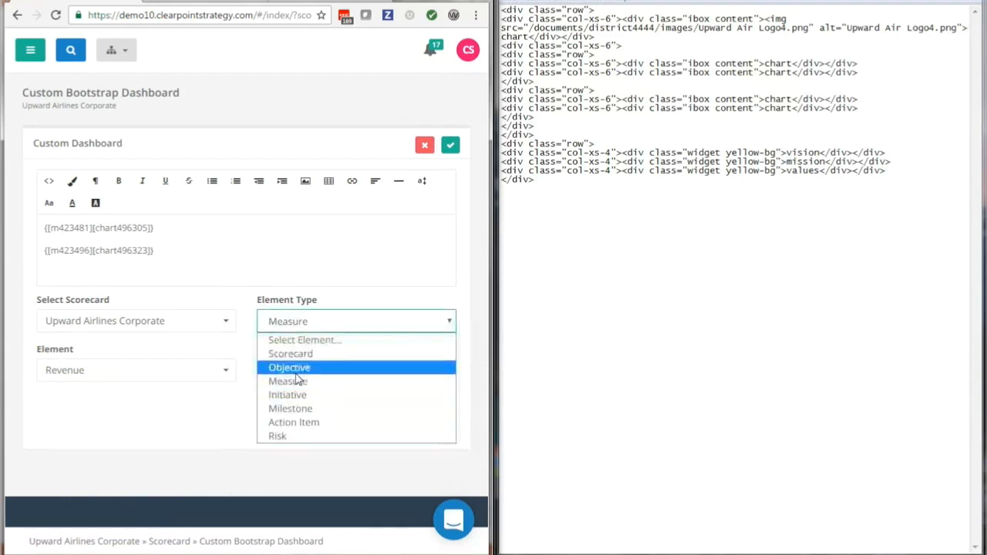
{"action": "left_click", "coordinate": [297, 367]}
{"action": "left_click", "coordinate": [301, 325]}
{"action": "left_click", "coordinate": [287, 380]}
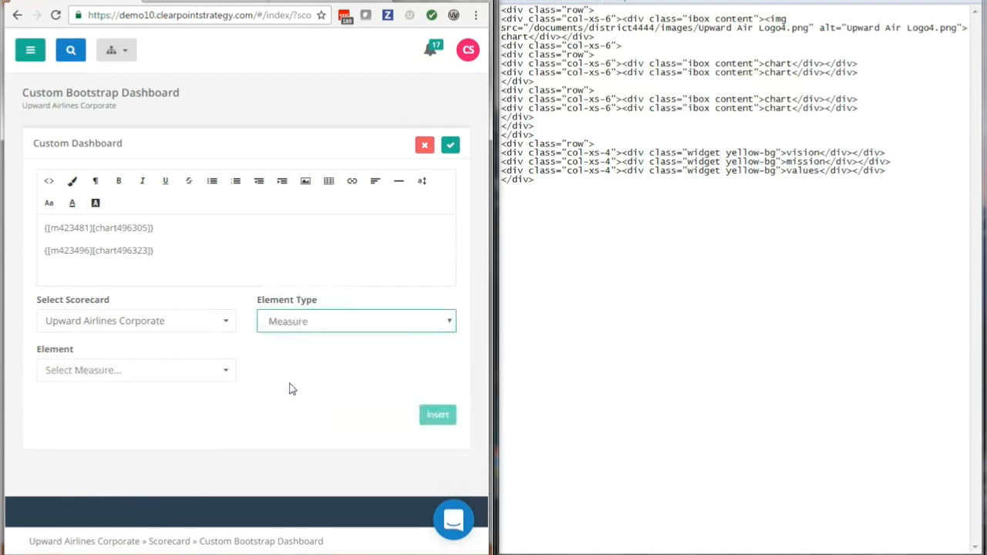
{"action": "left_click", "coordinate": [194, 375]}
{"action": "left_click", "coordinate": [68, 437]}
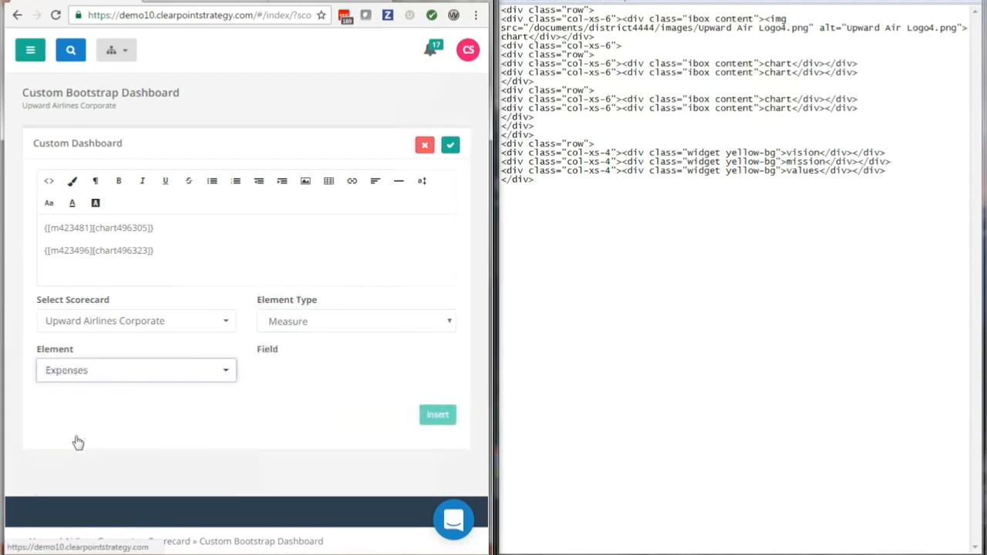
{"action": "left_click", "coordinate": [317, 373]}
{"action": "left_click", "coordinate": [310, 388]}
{"action": "left_click", "coordinate": [246, 271]}
{"action": "key", "text": "Return"}
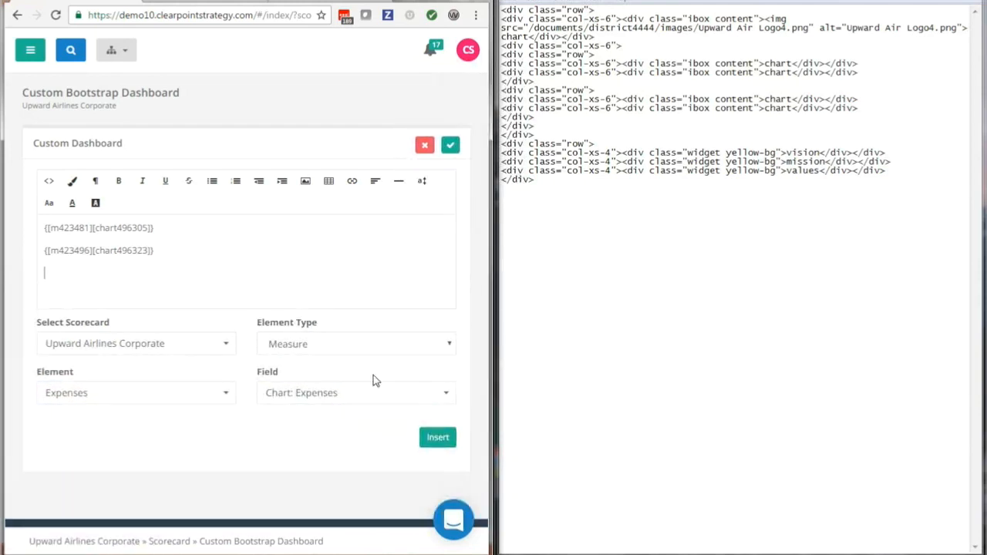
{"action": "left_click", "coordinate": [437, 437]}
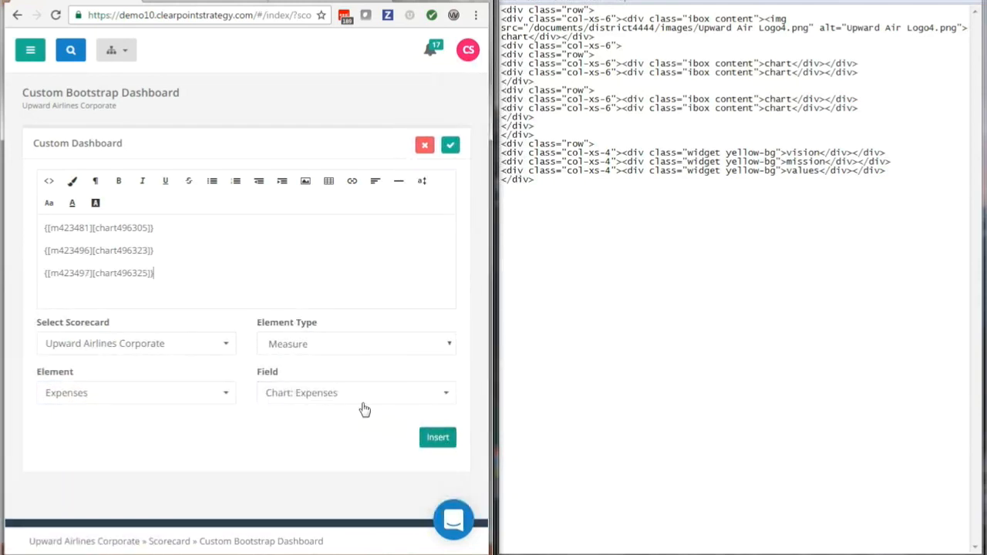
Step: Add a reference to the chart of the **Internal cost per flight measure on the fourth line
{"action": "left_click", "coordinate": [161, 417]}
{"action": "scroll", "coordinate": [130, 441], "scroll_direction": "down", "scroll_amount": 1}
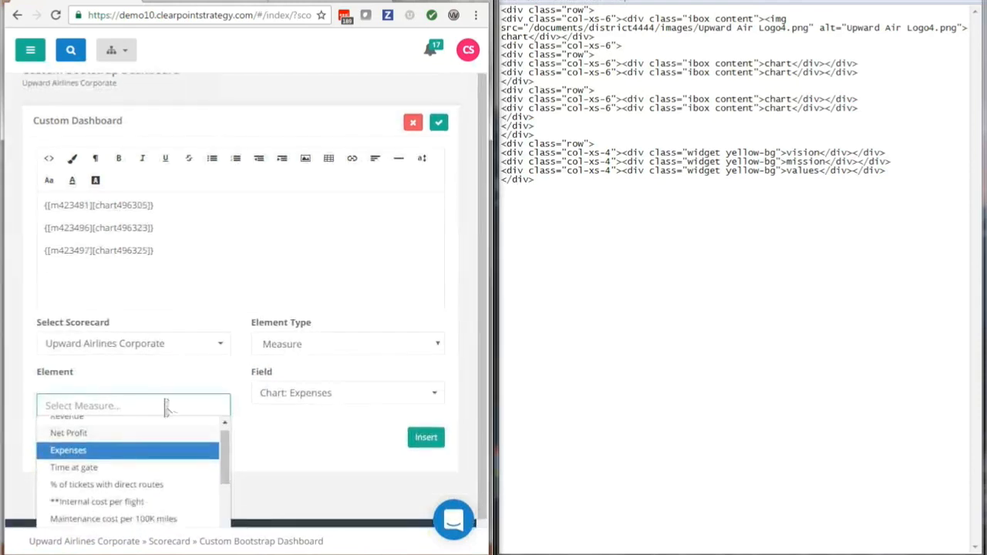
{"action": "left_click", "coordinate": [279, 348]}
{"action": "left_click", "coordinate": [288, 375]}
{"action": "left_click", "coordinate": [290, 372]}
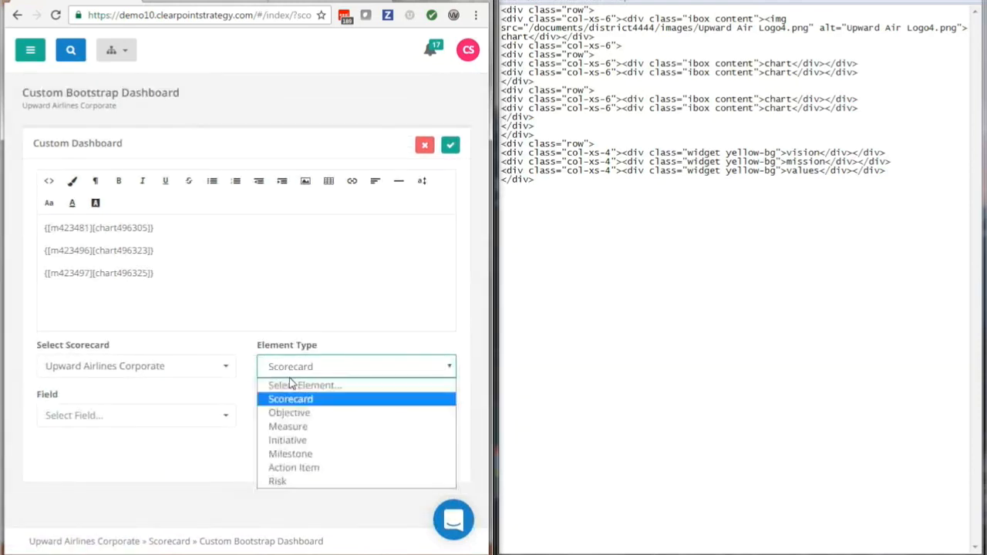
{"action": "left_click", "coordinate": [281, 426]}
{"action": "left_click", "coordinate": [146, 417]}
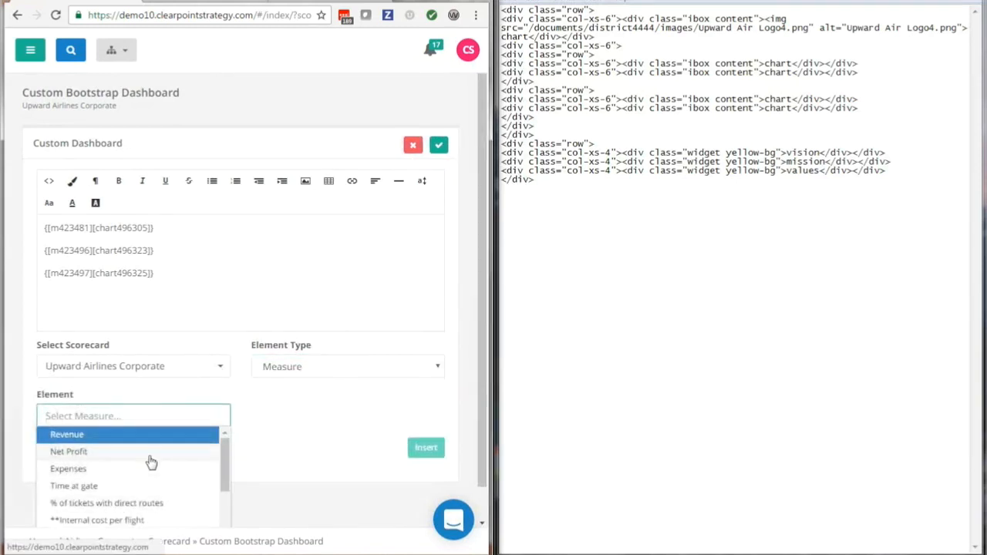
{"action": "left_click", "coordinate": [125, 521]}
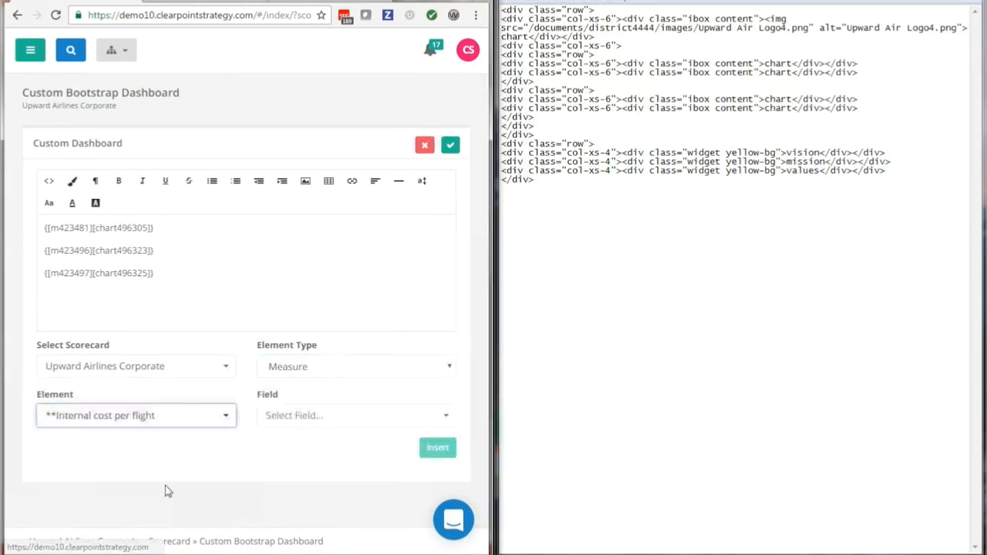
{"action": "left_click", "coordinate": [286, 420]}
{"action": "left_click", "coordinate": [300, 282]}
{"action": "left_click", "coordinate": [180, 293]}
{"action": "left_click", "coordinate": [437, 449]}
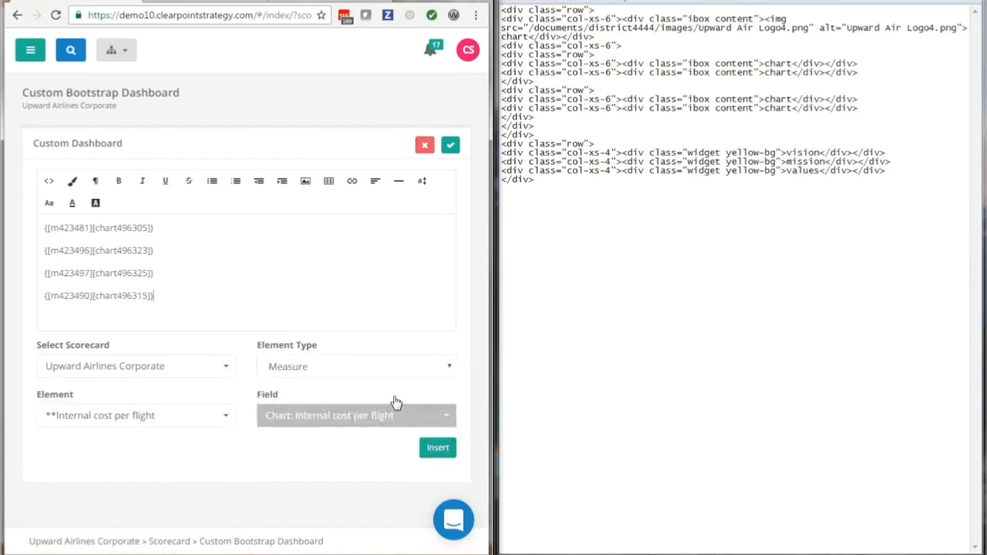
Step: Add a reference to the chart of the Maintenance cost per 100K miles measure on the fifth line
{"action": "left_click", "coordinate": [370, 369]}
{"action": "left_click", "coordinate": [275, 409]}
{"action": "left_click", "coordinate": [318, 370]}
{"action": "left_click", "coordinate": [293, 440]}
{"action": "left_click", "coordinate": [306, 370]}
{"action": "left_click", "coordinate": [293, 426]}
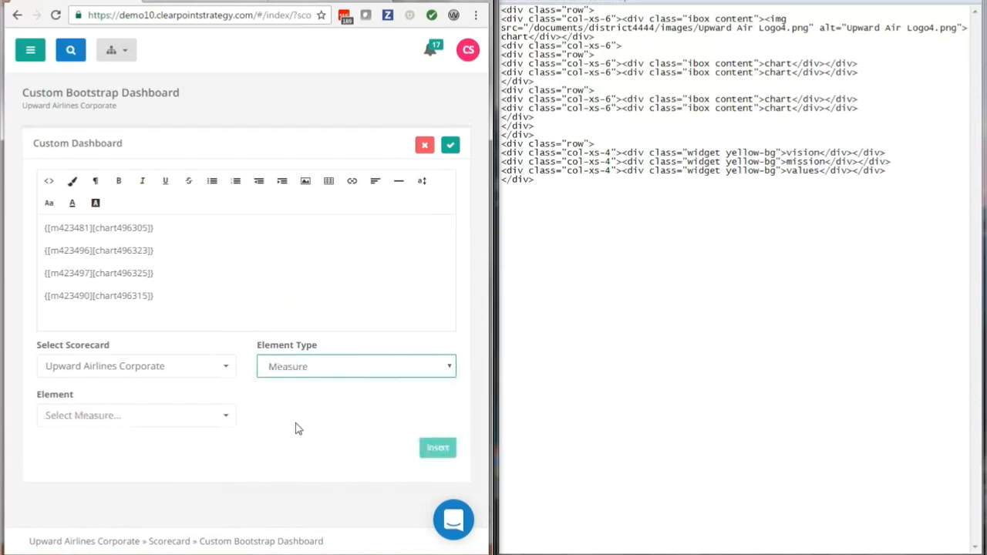
{"action": "left_click", "coordinate": [195, 417]}
{"action": "scroll", "coordinate": [124, 467], "scroll_direction": "down", "scroll_amount": 3}
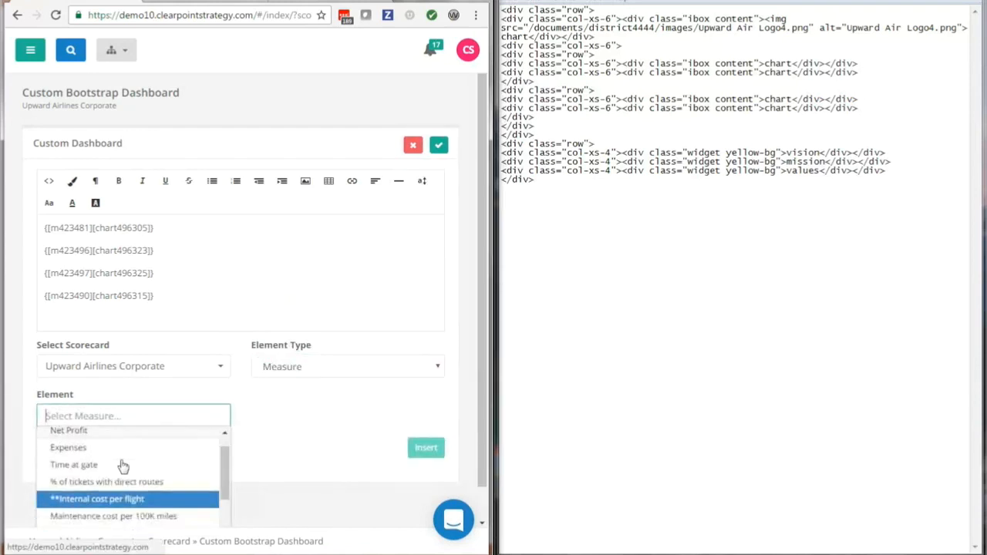
{"action": "left_click", "coordinate": [130, 451]}
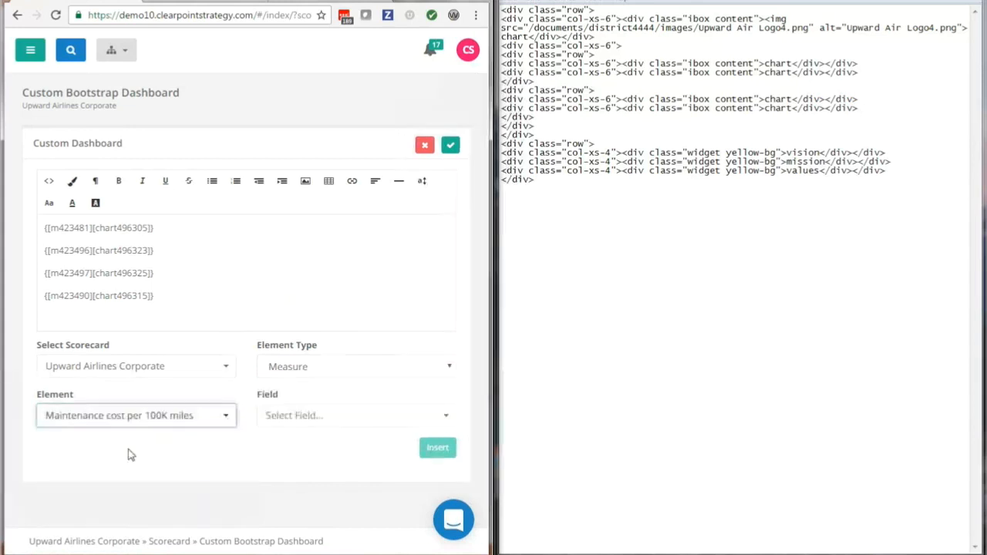
{"action": "left_click", "coordinate": [286, 420]}
{"action": "left_click", "coordinate": [311, 278]}
{"action": "left_click", "coordinate": [196, 316]}
{"action": "key", "text": "Return"}
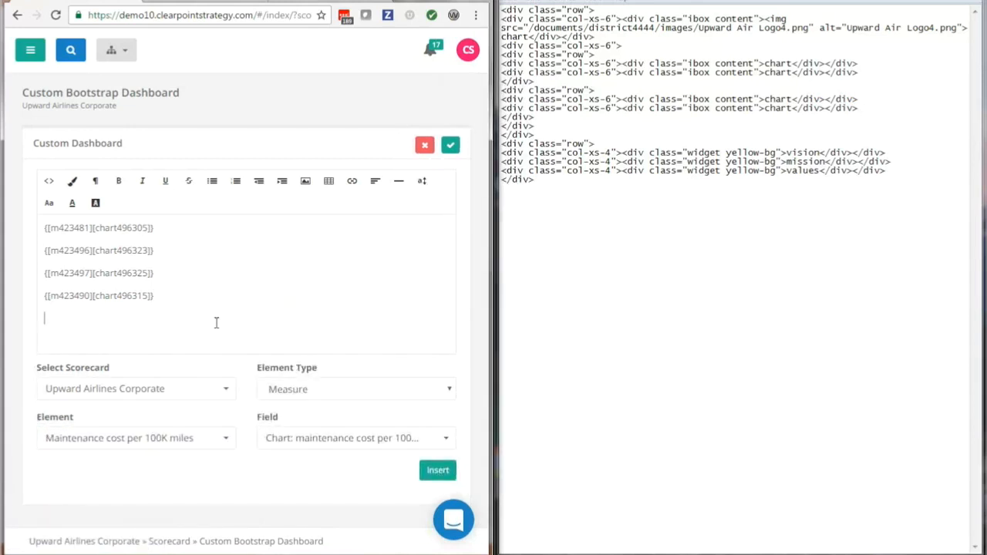
{"action": "left_click", "coordinate": [430, 469]}
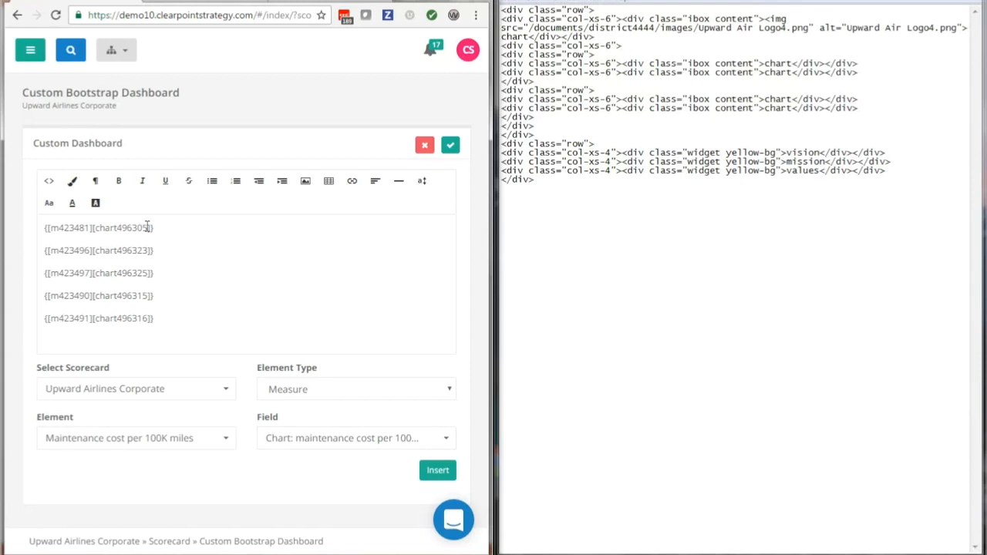
Step: Append the size value |245 inside the first chart reference and |175 inside each of the other four
{"action": "left_click_drag", "start_coordinate": [154, 229], "coordinate": [148, 229]}
{"action": "type", "text": "245"}
{"action": "left_click", "coordinate": [146, 251]}
{"action": "type", "text": "|175"}
{"action": "type", "text": " |175"}
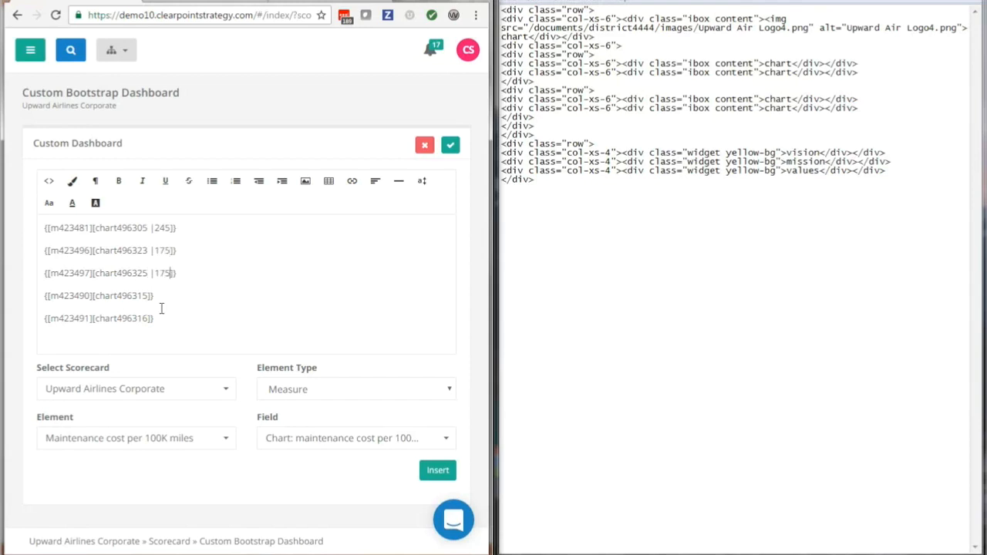
{"action": "type", "text": " |"}
{"action": "type", "text": "175"}
{"action": "type", "text": "175"}
Step: Replace the two chart placeholders in the layout code's first nested row with copies of the Net Profit and Revenue chart references
{"action": "left_click_drag", "start_coordinate": [182, 229], "coordinate": [40, 223]}
{"action": "key", "text": "ctrl+c"}
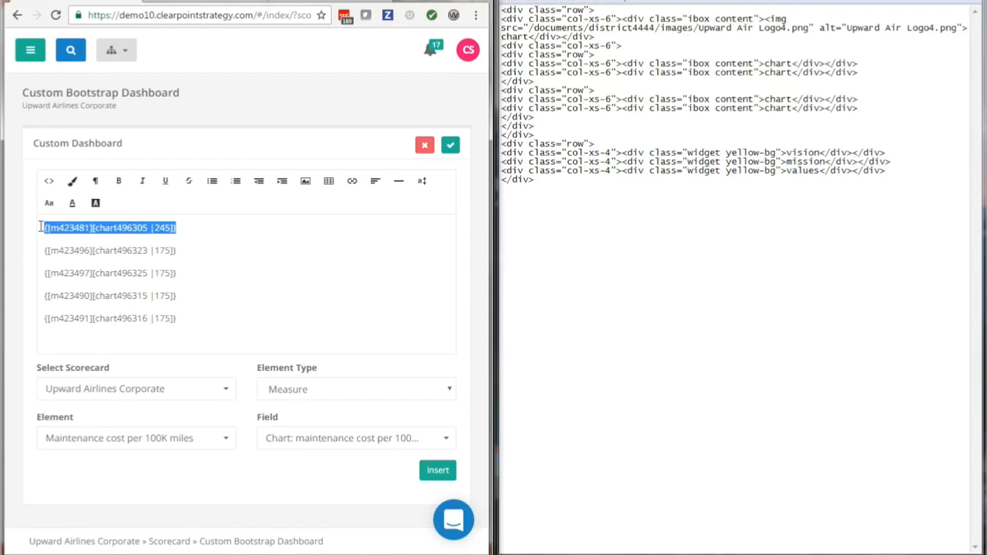
{"action": "left_click_drag", "start_coordinate": [791, 63], "coordinate": [764, 63]}
{"action": "key", "text": "ctrl+v"}
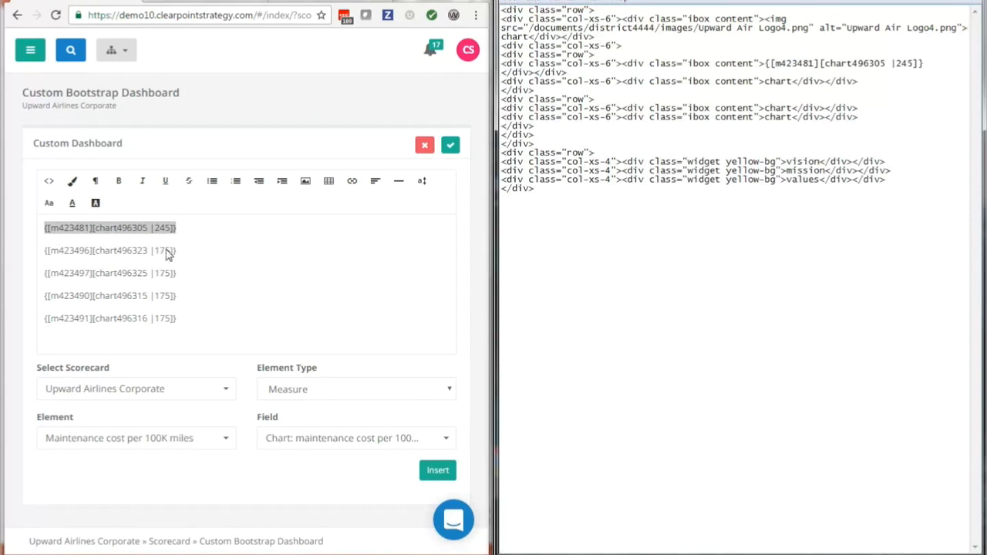
{"action": "left_click_drag", "start_coordinate": [177, 251], "coordinate": [20, 255]}
{"action": "key", "text": "ctrl+c"}
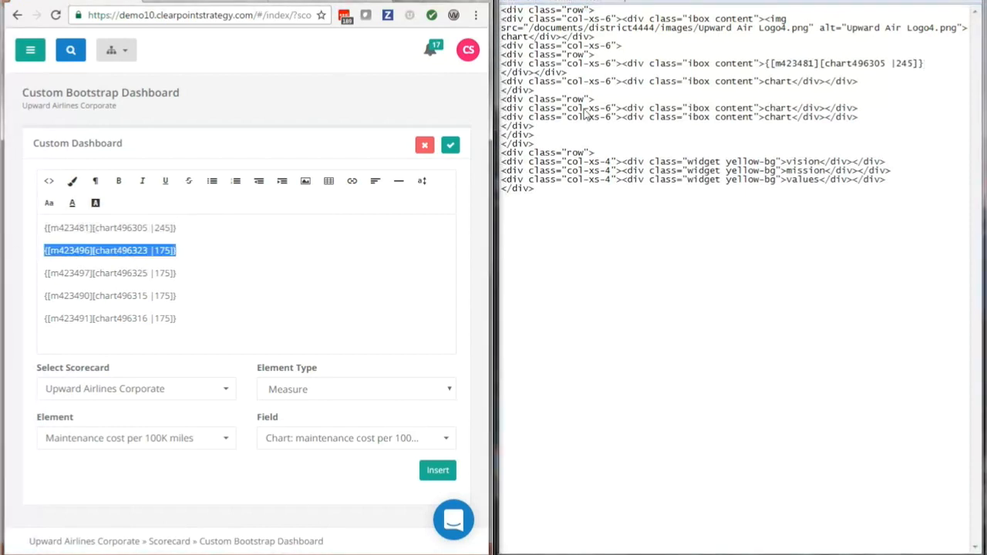
{"action": "left_click_drag", "start_coordinate": [792, 77], "coordinate": [764, 81]}
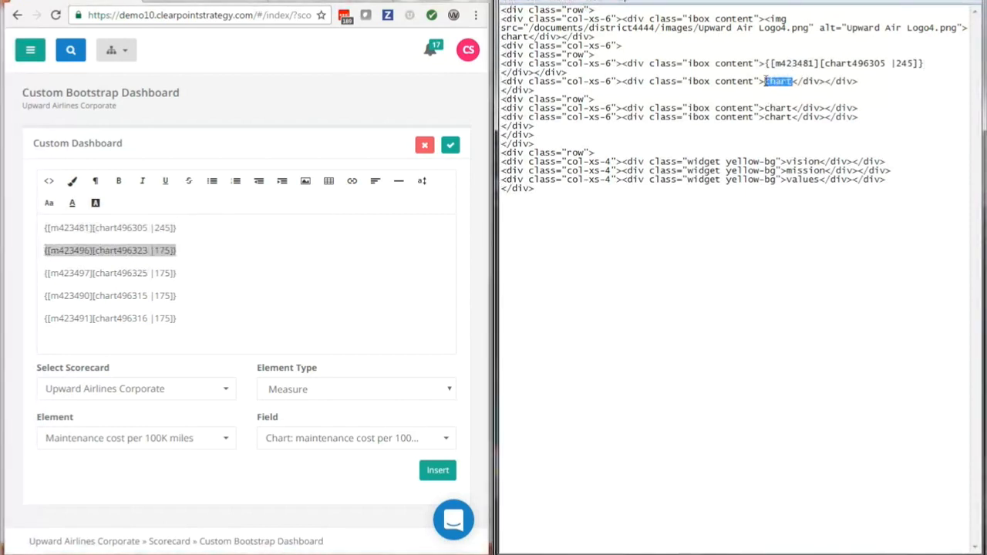
{"action": "key", "text": "ctrl+v"}
Step: Replace the two chart placeholders in the layout code's second nested row with copies of the third and fourth chart references, chart496325 and chart496315
{"action": "left_click_drag", "start_coordinate": [182, 276], "coordinate": [44, 275]}
{"action": "key", "text": "ctrl+c"}
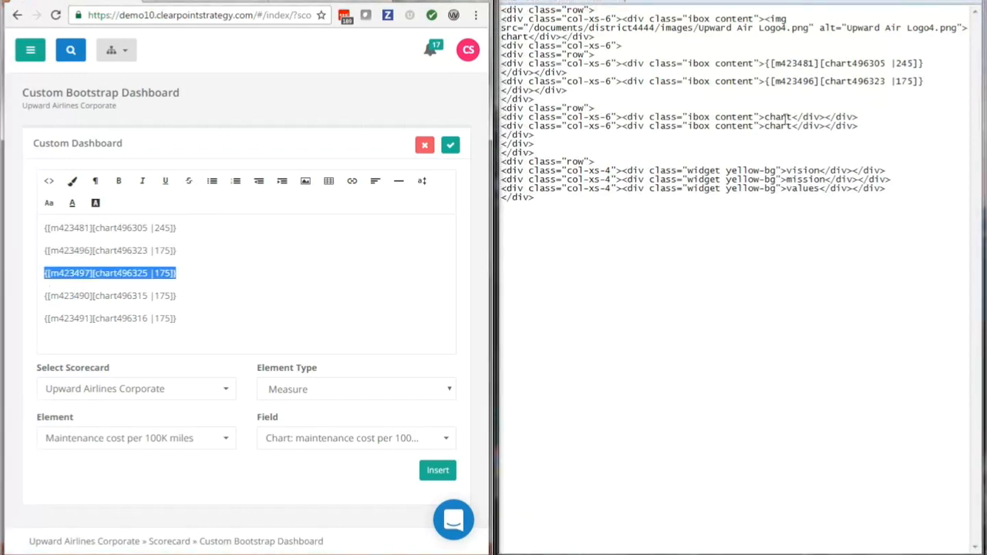
{"action": "left_click_drag", "start_coordinate": [792, 116], "coordinate": [765, 120]}
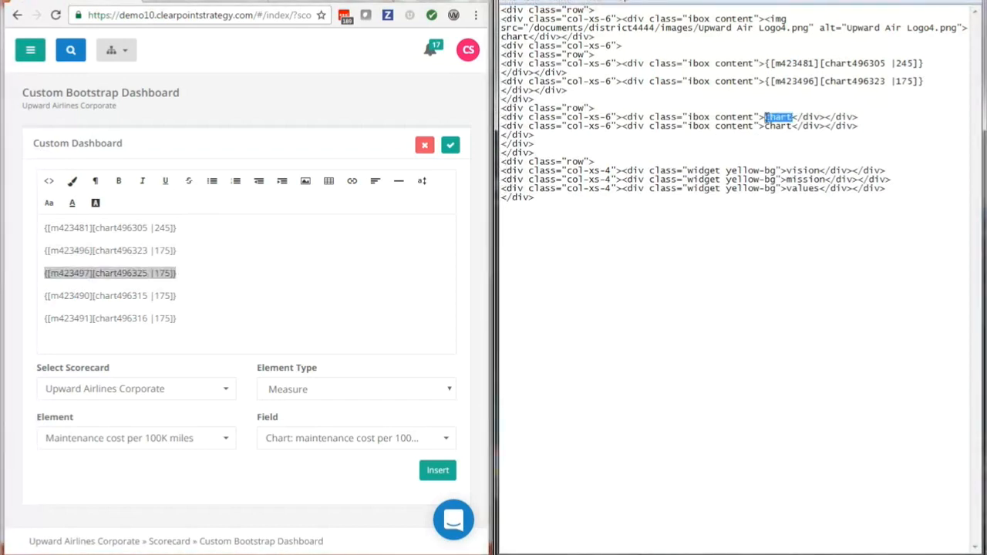
{"action": "key", "text": "ctrl+v"}
{"action": "left_click_drag", "start_coordinate": [177, 297], "coordinate": [45, 297]}
{"action": "key", "text": "ctrl+c"}
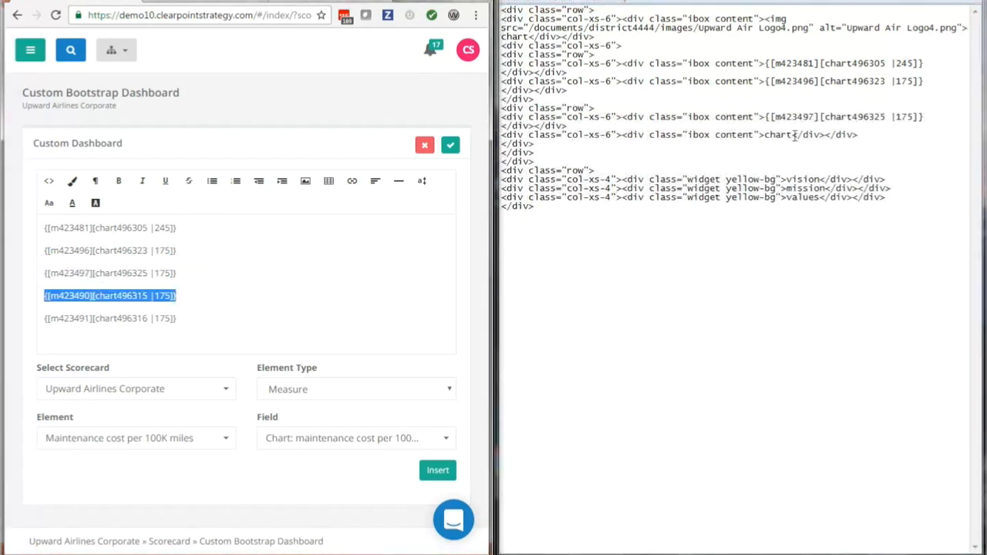
{"action": "left_click_drag", "start_coordinate": [794, 135], "coordinate": [766, 137]}
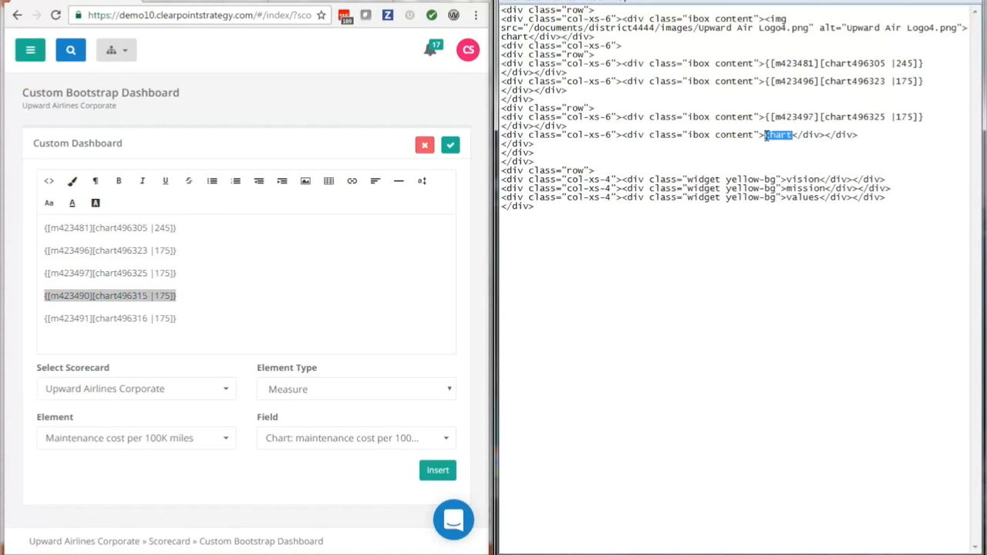
{"action": "key", "text": "ctrl+v"}
Step: Replace the chart placeholder after the logo image with a copy of the Net Profit reference {[m423481][chart496305 |245]}
{"action": "left_click_drag", "start_coordinate": [925, 64], "coordinate": [764, 64]}
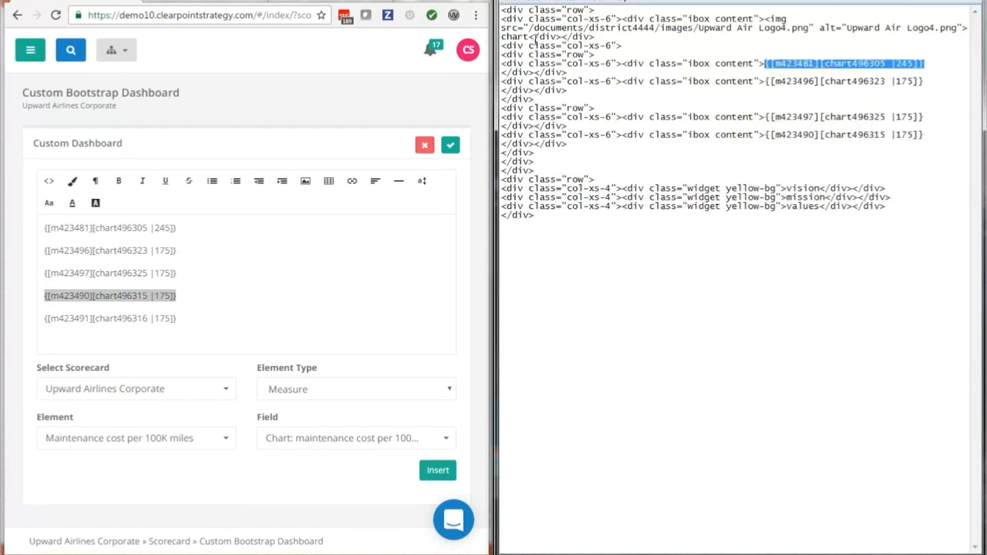
{"action": "left_click_drag", "start_coordinate": [528, 37], "coordinate": [502, 36]}
{"action": "type", "text": "{[m423481][chart496305 |245]}"}
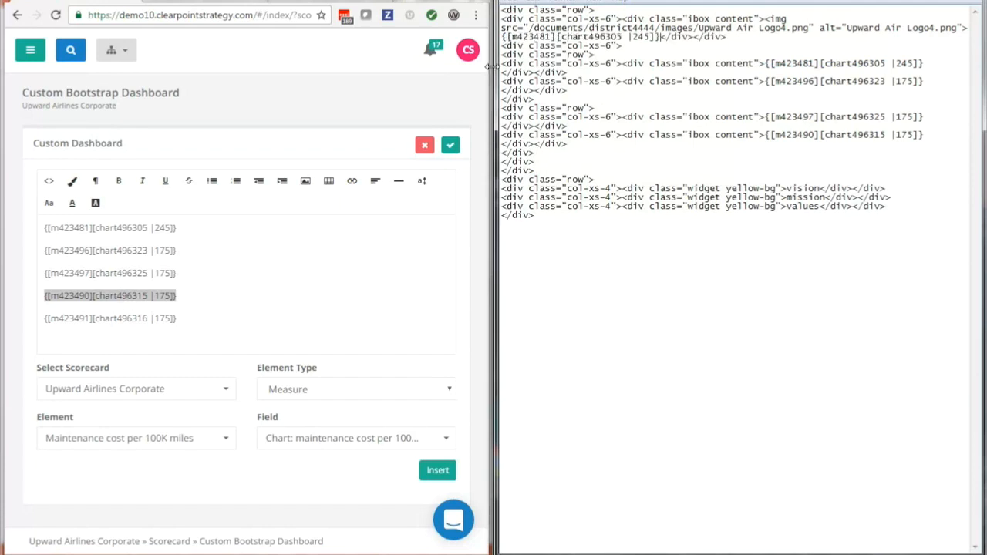
Step: Replace the Net Profit reference in the first nested row with a copy of the Maintenance cost reference {[m423491][chart496316 |175]}
{"action": "left_click_drag", "start_coordinate": [183, 316], "coordinate": [44, 318]}
{"action": "key", "text": "ctrl+c"}
{"action": "left_click_drag", "start_coordinate": [925, 65], "coordinate": [765, 65]}
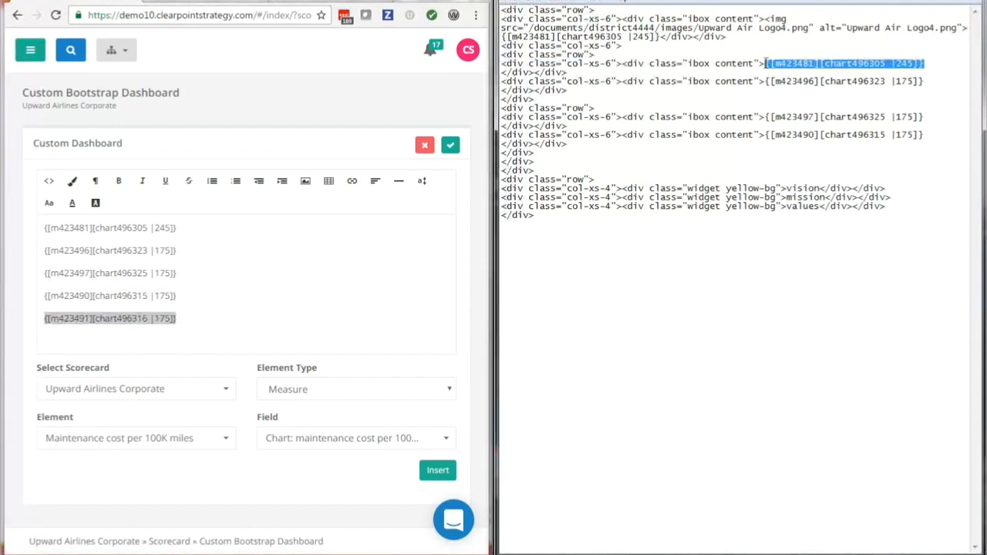
{"action": "key", "text": "ctrl+v"}
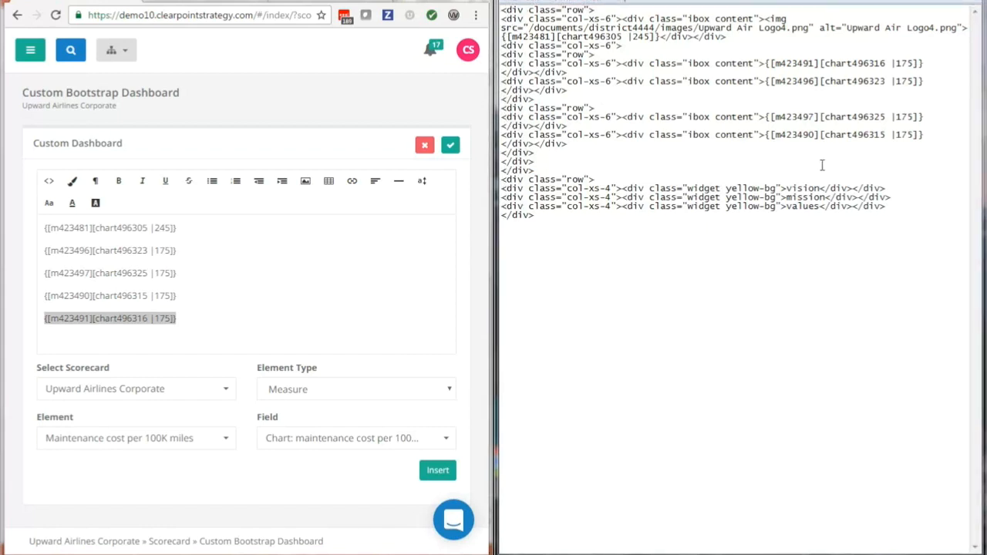
Step: Replace the vision and mission placeholders with Vision and Mission headings, each followed by a line break and its Upward Airlines statement paragraph
{"action": "double_click", "coordinate": [806, 188]}
{"action": "type", "text": "Vision<br> <p>At Upward Airlines, our vision is to create a community that will transform the aviation space. We will provide our customers empathetic and friendly customer service for less. We will welcome our employees into an environment of innovation and learning. We will improve sustainability in our world through efficient manufacturing processes and recycling initiatives.</p>"}
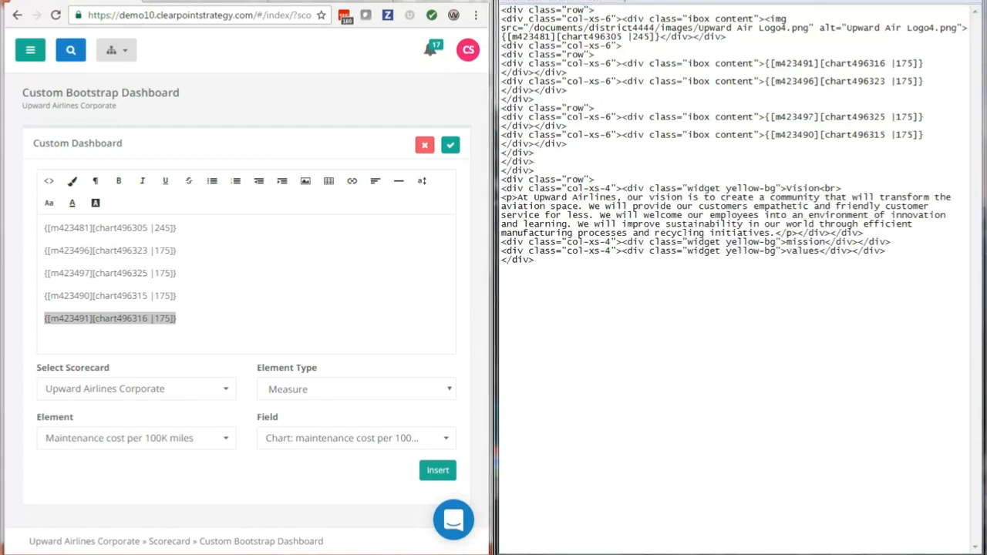
{"action": "left_click_drag", "start_coordinate": [825, 243], "coordinate": [788, 243]}
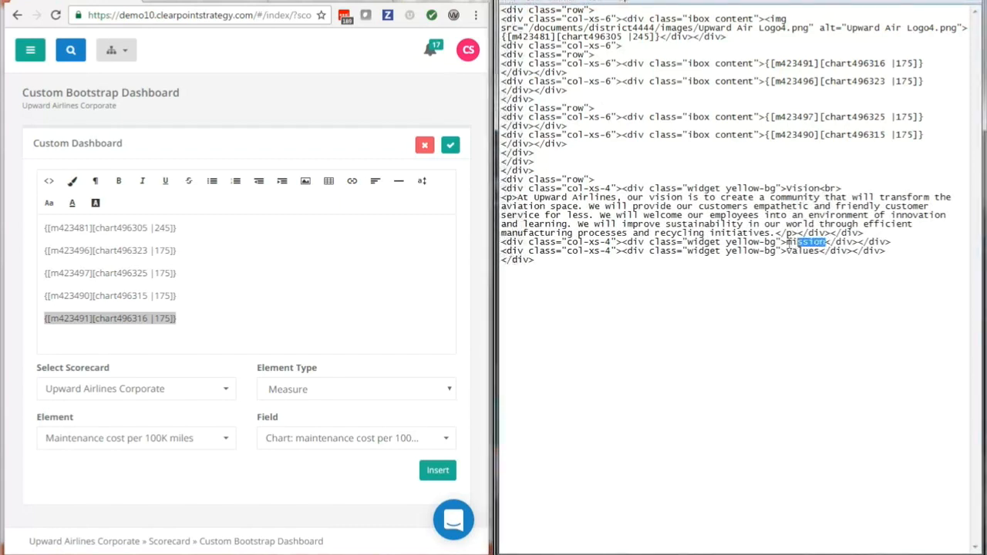
{"action": "type", "text": "Mission<br> <p>The mission of Upward Airlines is to deliver the best in-flight experience, through our top notch customer service, efficient processes, and competitive pricing.</p>"}
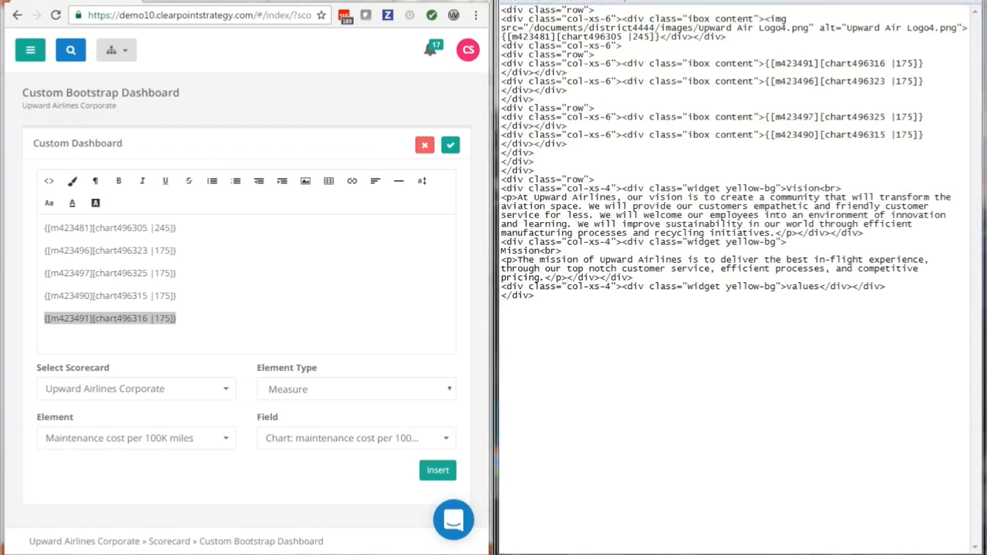
Step: Replace the values placeholder with a Values heading, a line break and the image /documents/district4444/images/olaf2.jpg
{"action": "left_click_drag", "start_coordinate": [820, 287], "coordinate": [787, 287]}
{"action": "left_click", "coordinate": [815, 294]}
{"action": "left_click_drag", "start_coordinate": [819, 287], "coordinate": [786, 287]}
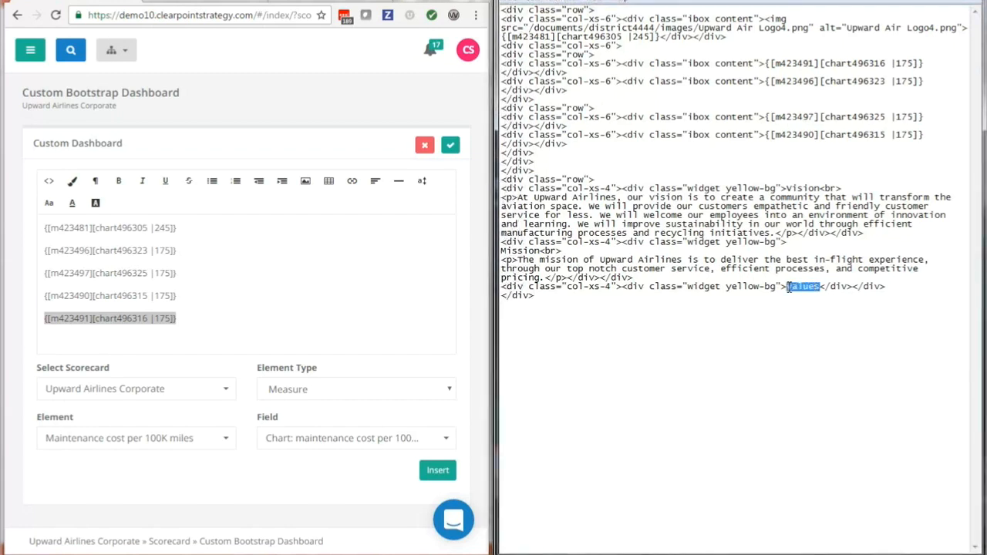
{"action": "type", "text": "Values<br> <img src=\"/documents/district4444/images/olaf2.jpg\">"}
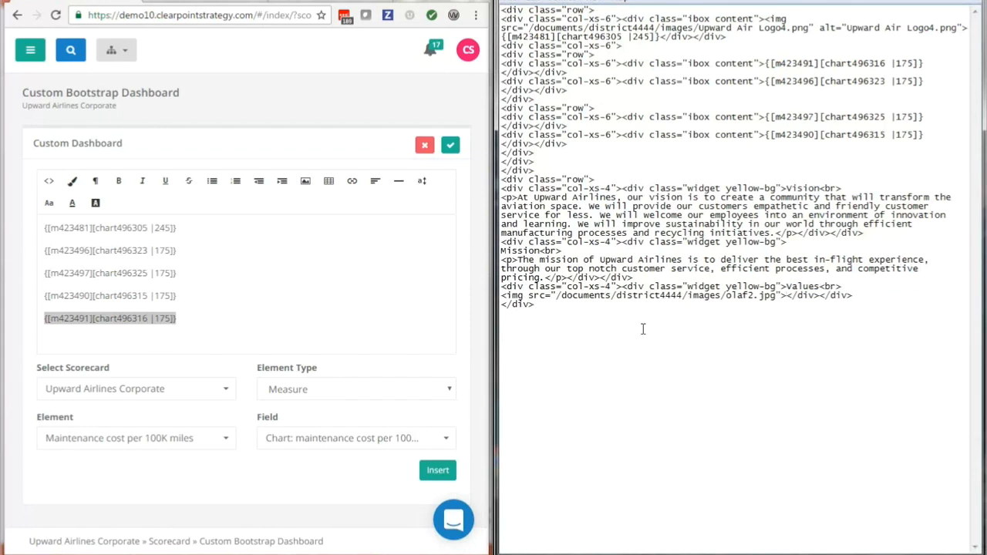
Step: Delete all the chart references from the Custom Dashboard field
{"action": "left_click", "coordinate": [177, 316]}
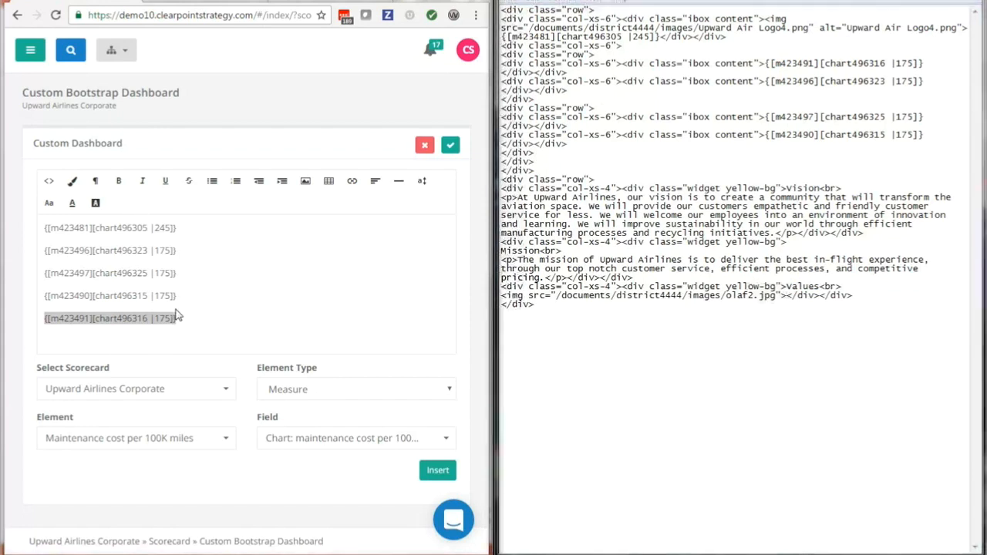
{"action": "left_click_drag", "start_coordinate": [158, 320], "coordinate": [31, 230]}
{"action": "key", "text": "BackSpace"}
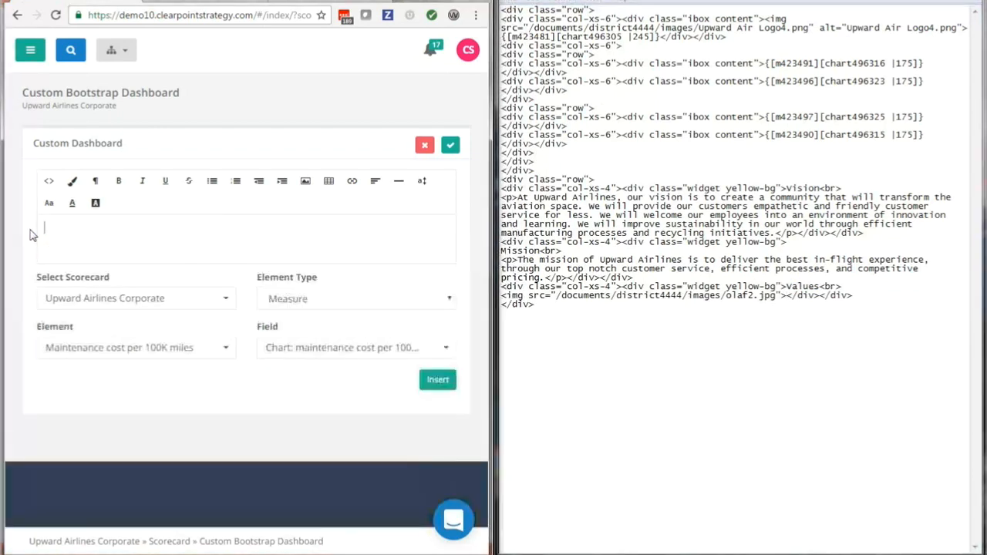
Step: Copy the complete layout code into the Custom Dashboard field's HTML source and save the field
{"action": "left_click", "coordinate": [48, 180]}
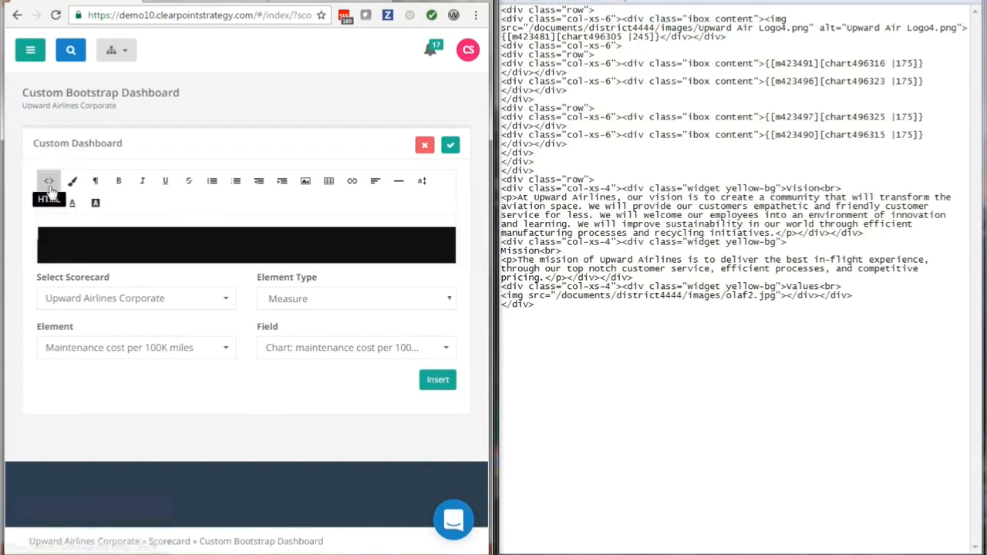
{"action": "left_click", "coordinate": [663, 239]}
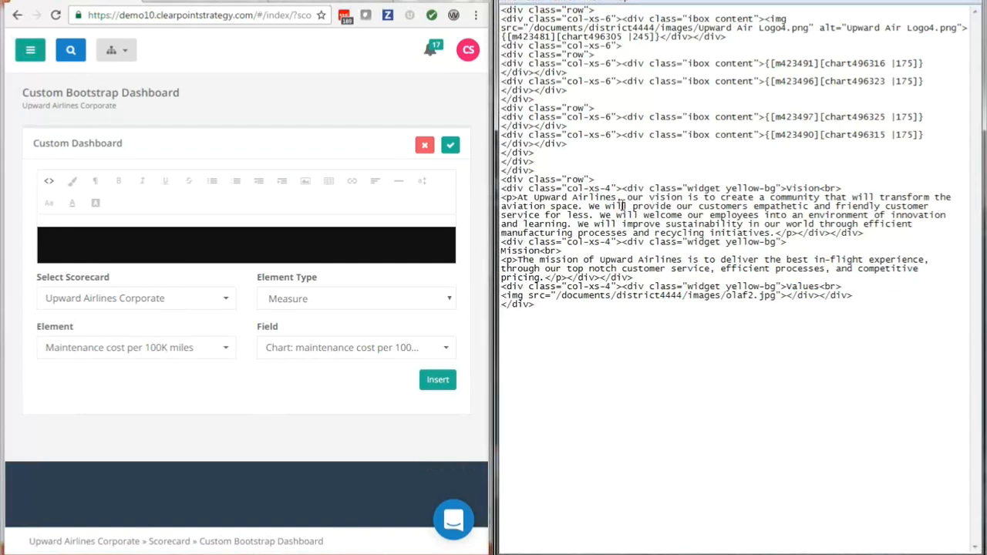
{"action": "key", "text": "ctrl+a"}
{"action": "key", "text": "ctrl+c"}
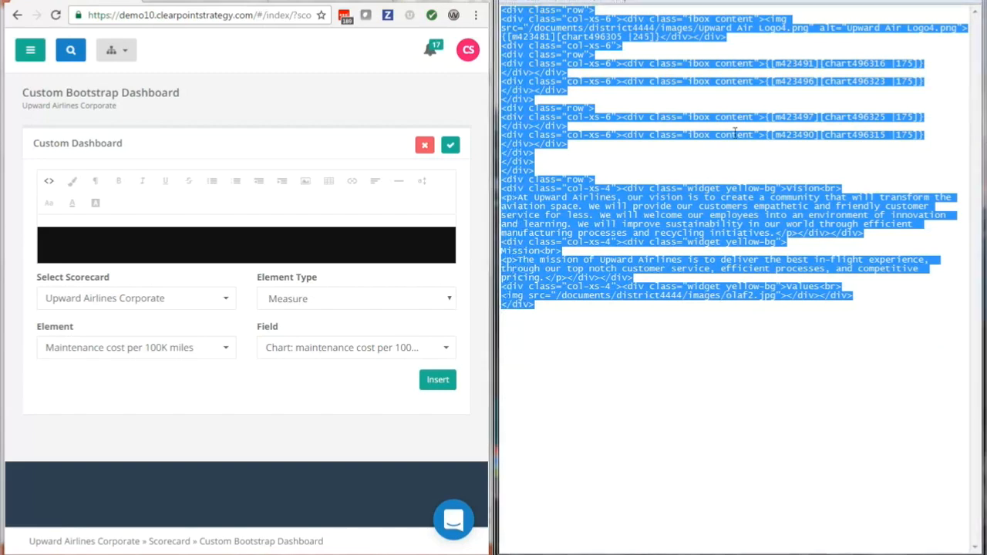
{"action": "key", "text": "alt+Tab"}
{"action": "key", "text": "ctrl+v"}
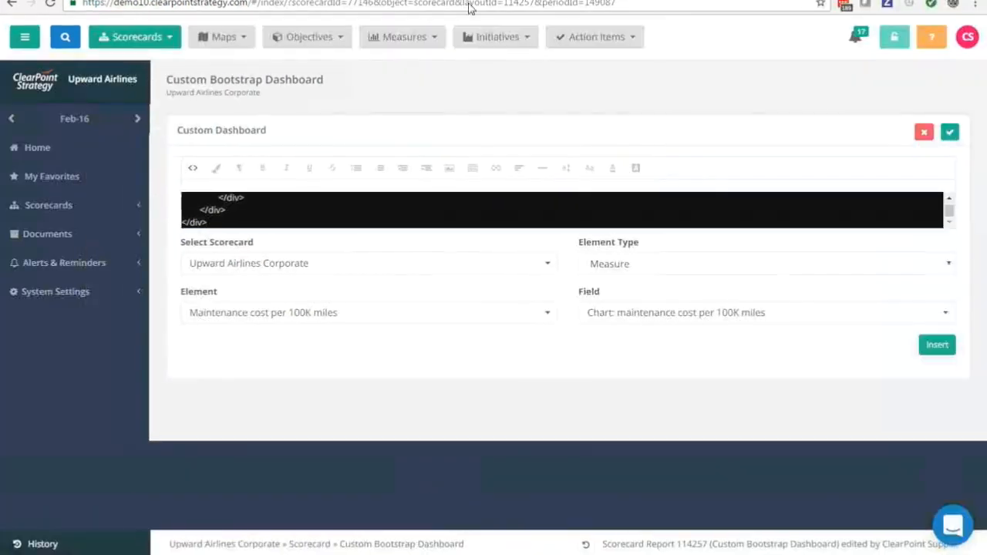
{"action": "left_click", "coordinate": [950, 135]}
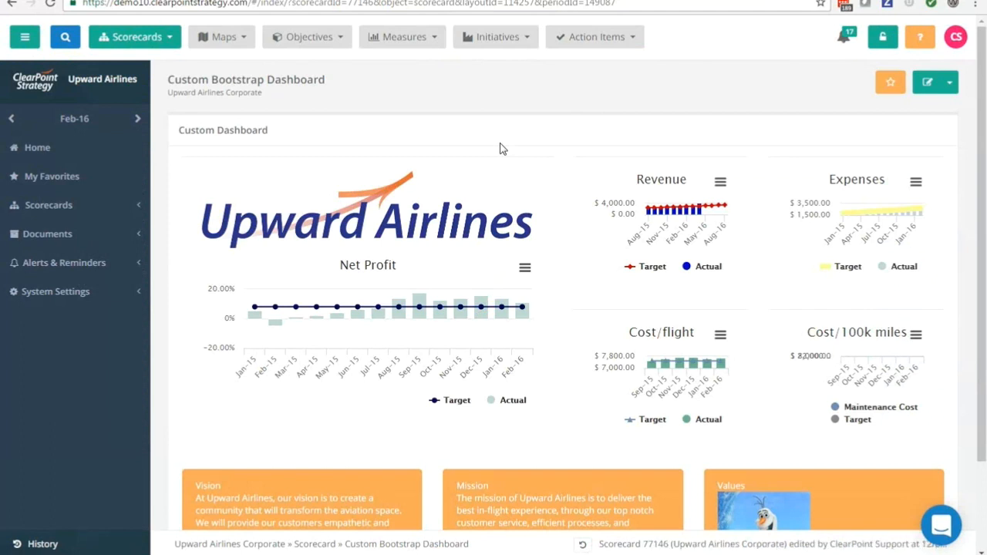
Step: Enable Remove pod borders and header for the Custom Dashboard pod in the report's page layout, save, and review the dashboard
{"action": "left_click", "coordinate": [933, 84]}
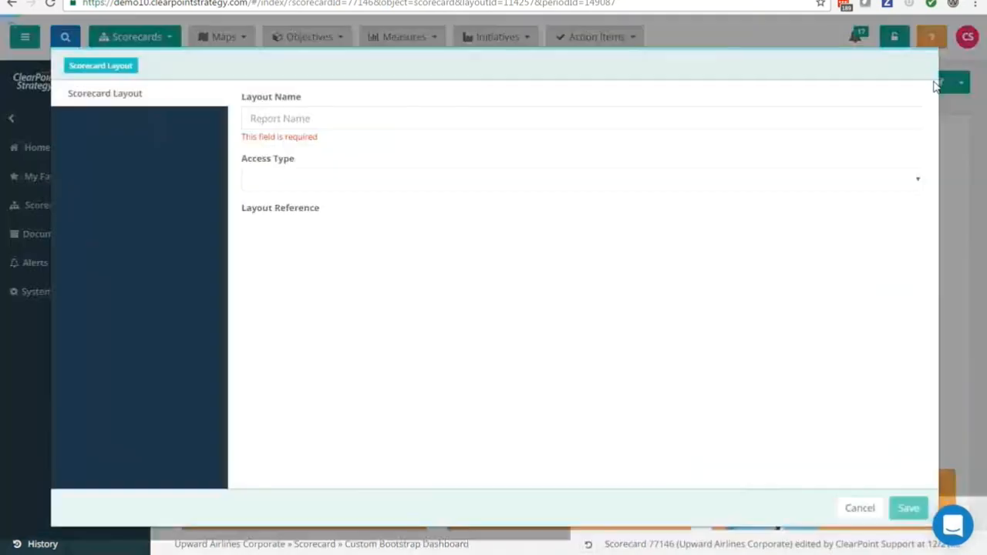
{"action": "left_click", "coordinate": [101, 123]}
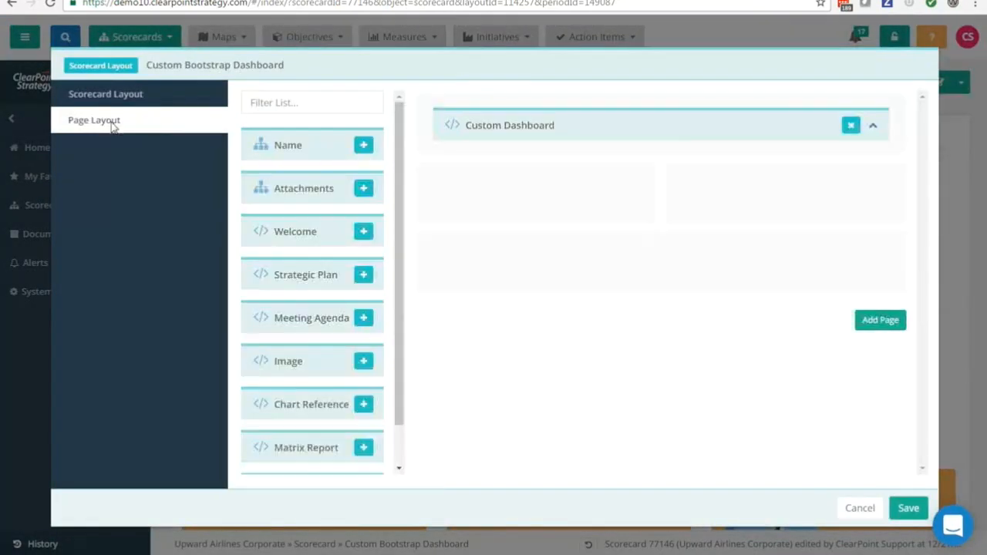
{"action": "left_click", "coordinate": [871, 126]}
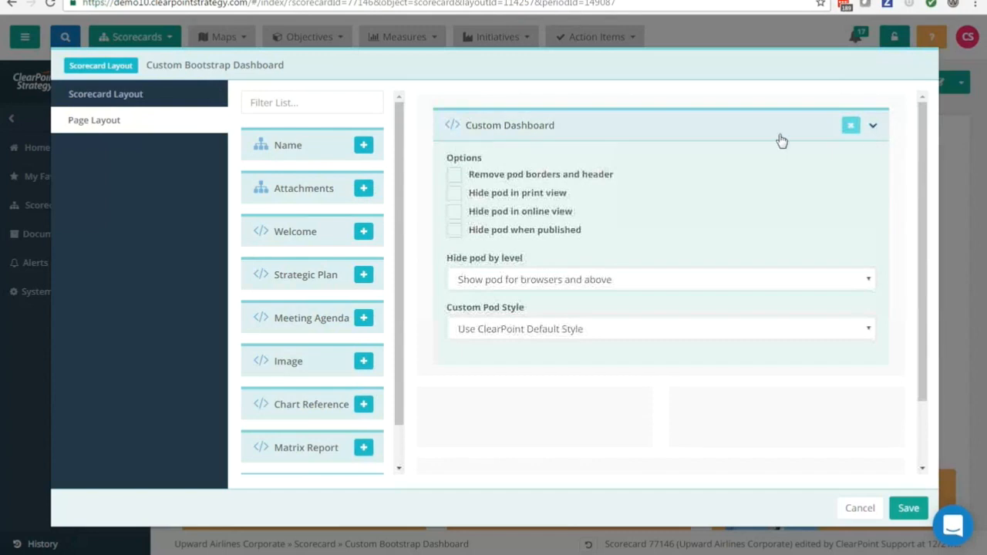
{"action": "left_click", "coordinate": [569, 178]}
{"action": "left_click", "coordinate": [907, 508]}
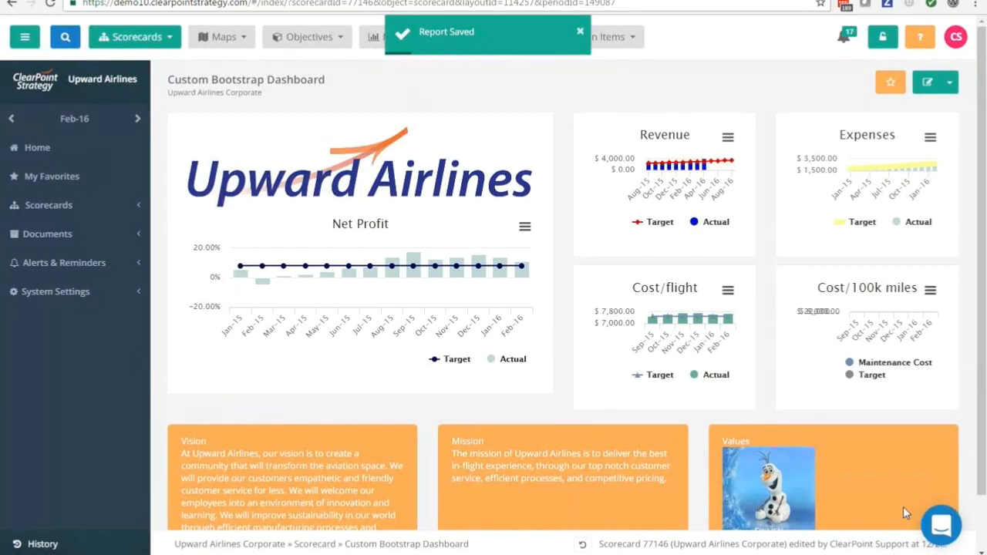
{"action": "scroll", "coordinate": [902, 506], "scroll_direction": "down", "scroll_amount": 1}
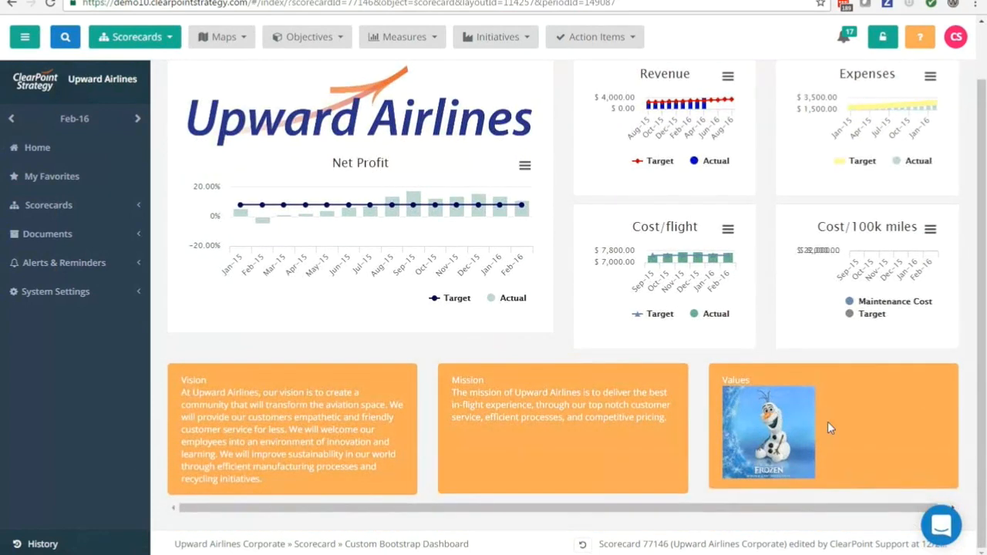
{"action": "scroll", "coordinate": [827, 421], "scroll_direction": "up", "scroll_amount": 1}
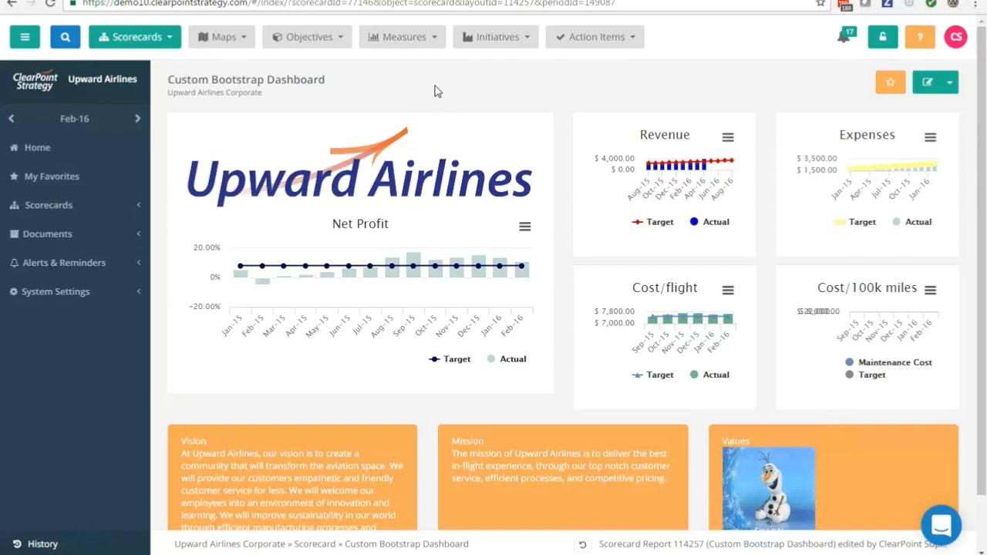
Step: Open the Upward Airlines Corporate scorecard for editing, look through its custom fields, and close it without saving
{"action": "left_click", "coordinate": [165, 42]}
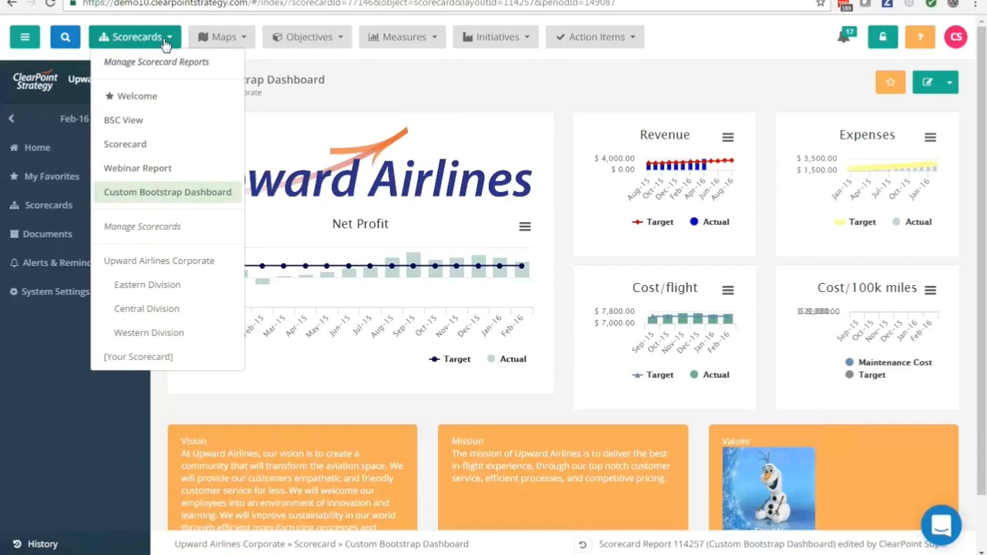
{"action": "left_click", "coordinate": [171, 228]}
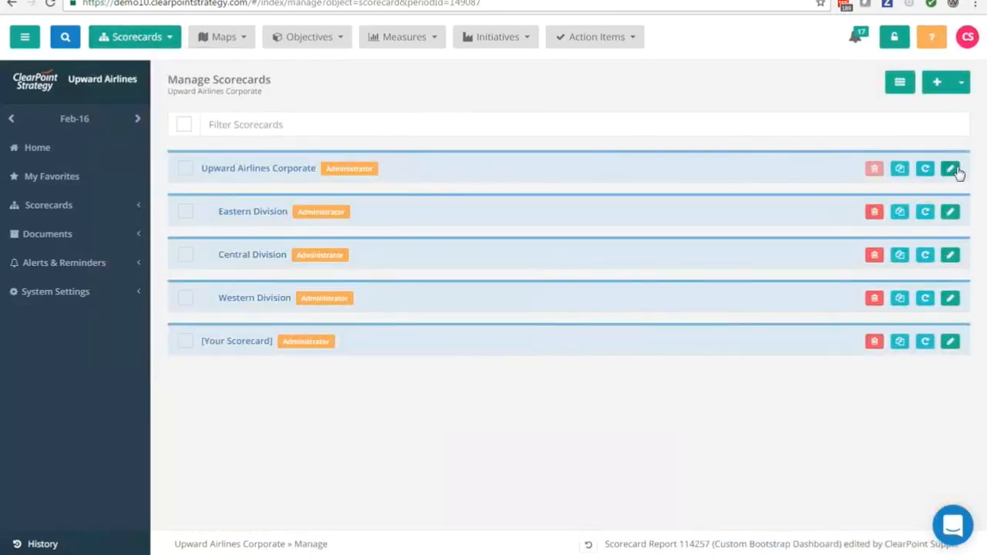
{"action": "left_click", "coordinate": [957, 171]}
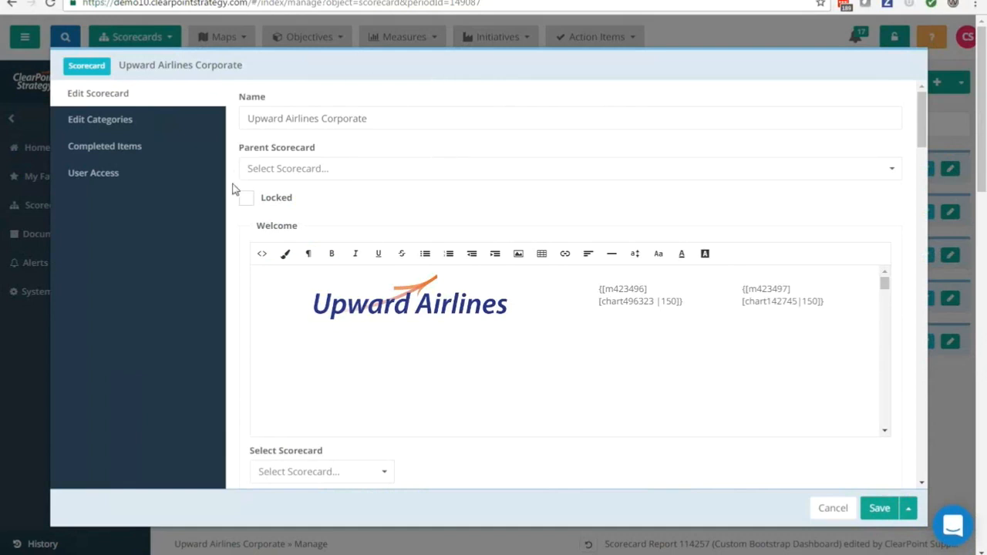
{"action": "scroll", "coordinate": [228, 199], "scroll_direction": "down", "scroll_amount": 3}
{"action": "scroll", "coordinate": [229, 199], "scroll_direction": "up", "scroll_amount": 3}
{"action": "left_click_drag", "start_coordinate": [925, 128], "coordinate": [919, 311]}
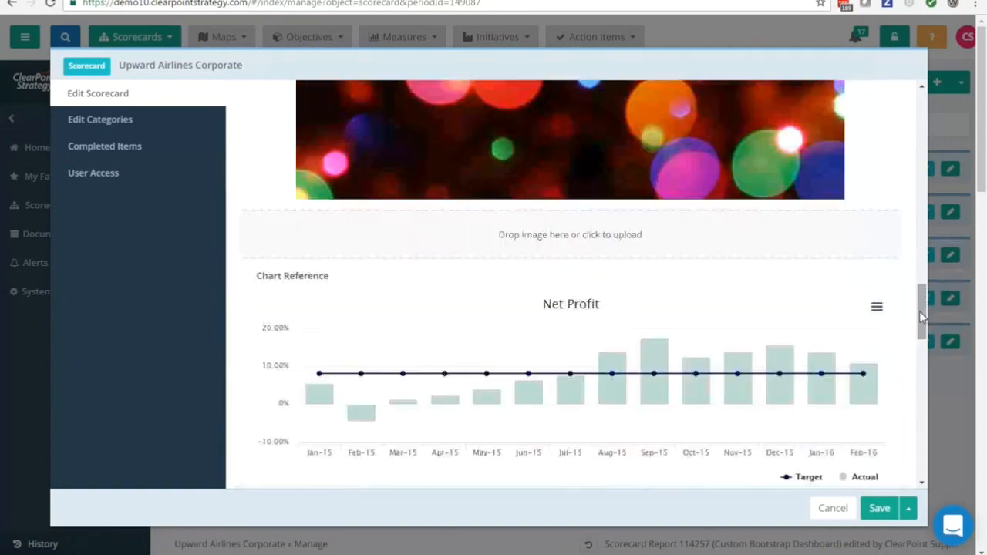
{"action": "left_click", "coordinate": [833, 508]}
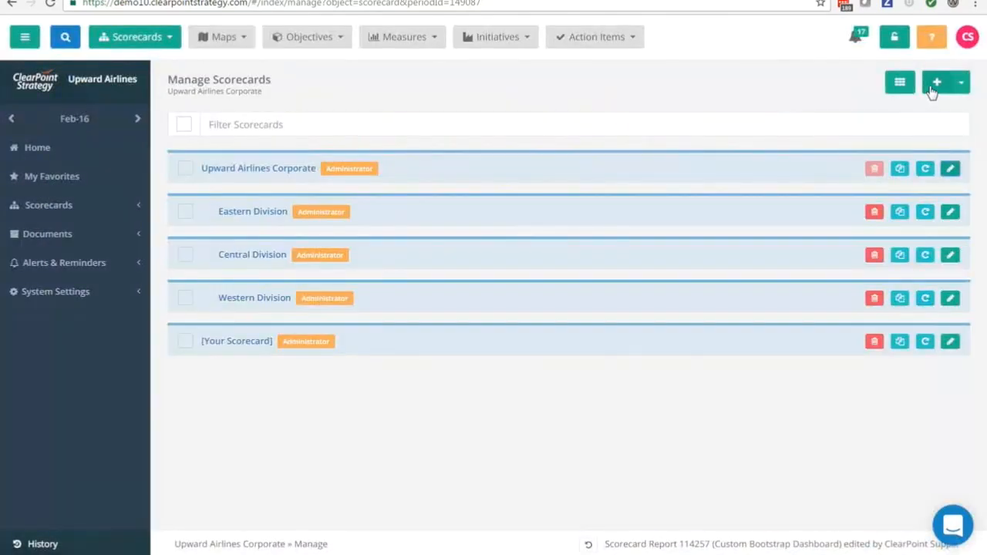
Step: Start a new scorecard report with the layout name New and open its page layout
{"action": "left_click", "coordinate": [142, 44]}
{"action": "left_click", "coordinate": [144, 61]}
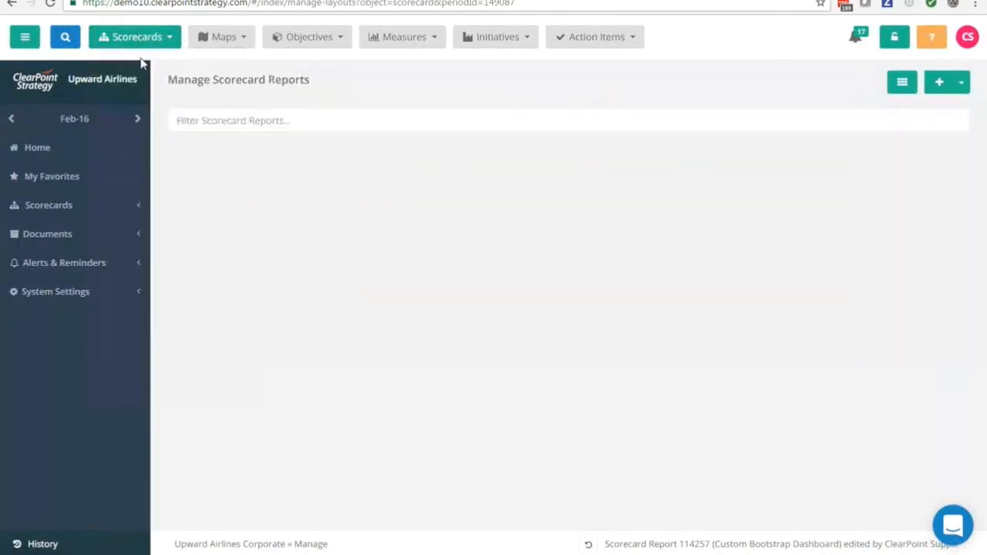
{"action": "left_click", "coordinate": [937, 82]}
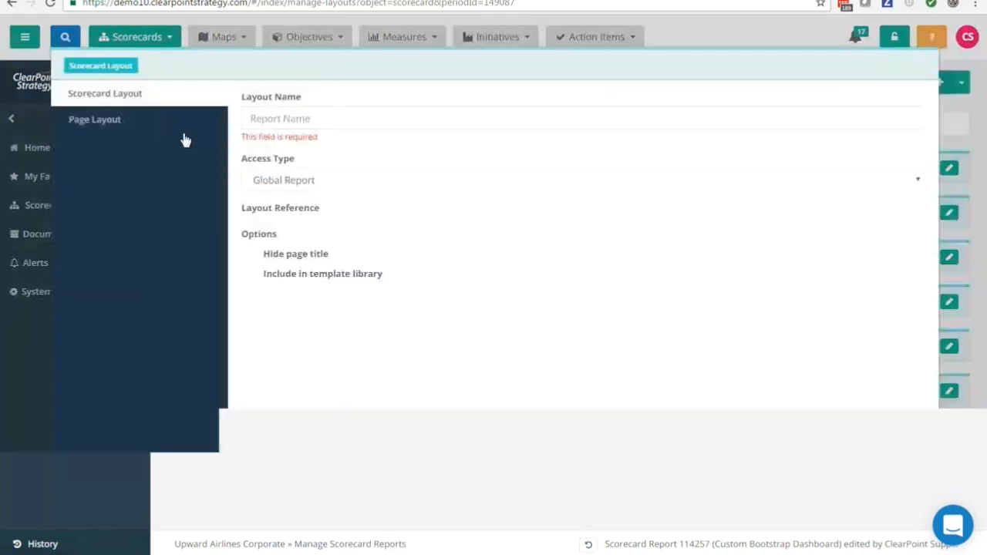
{"action": "left_click", "coordinate": [262, 126]}
{"action": "type", "text": "B"}
{"action": "key", "text": "BackSpace"}
{"action": "type", "text": "New"}
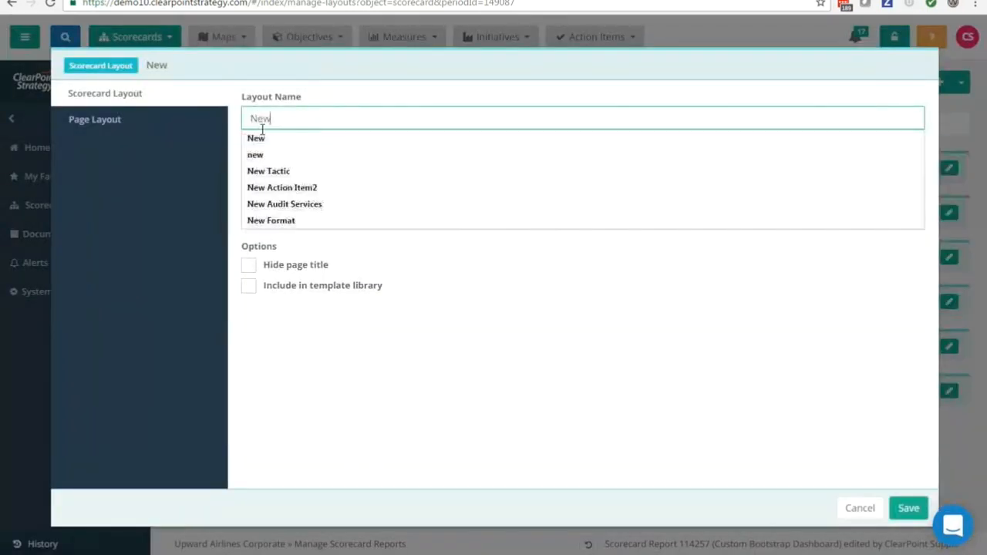
{"action": "left_click", "coordinate": [181, 123]}
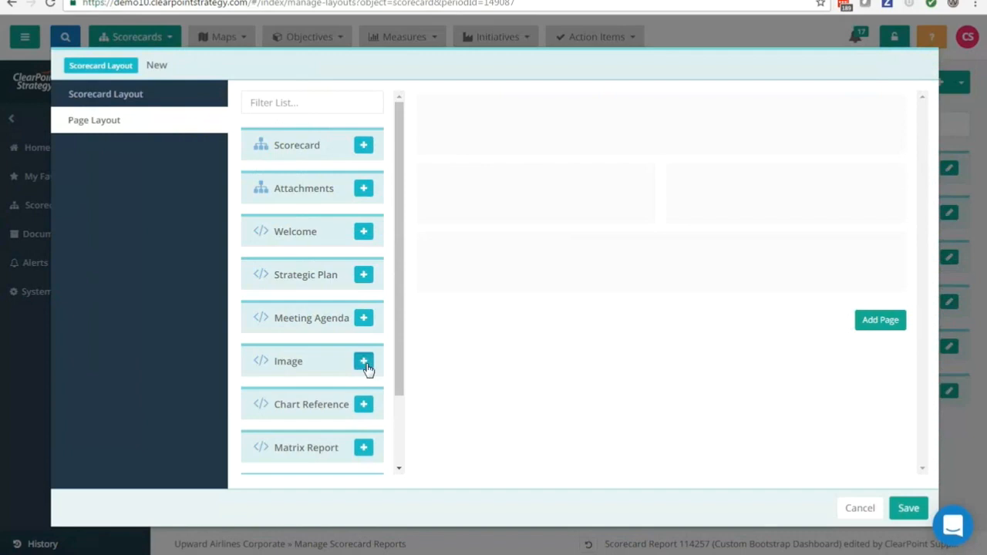
Step: Add the Image field to the New report's page layout, save the layout, and open the report
{"action": "left_click", "coordinate": [363, 361]}
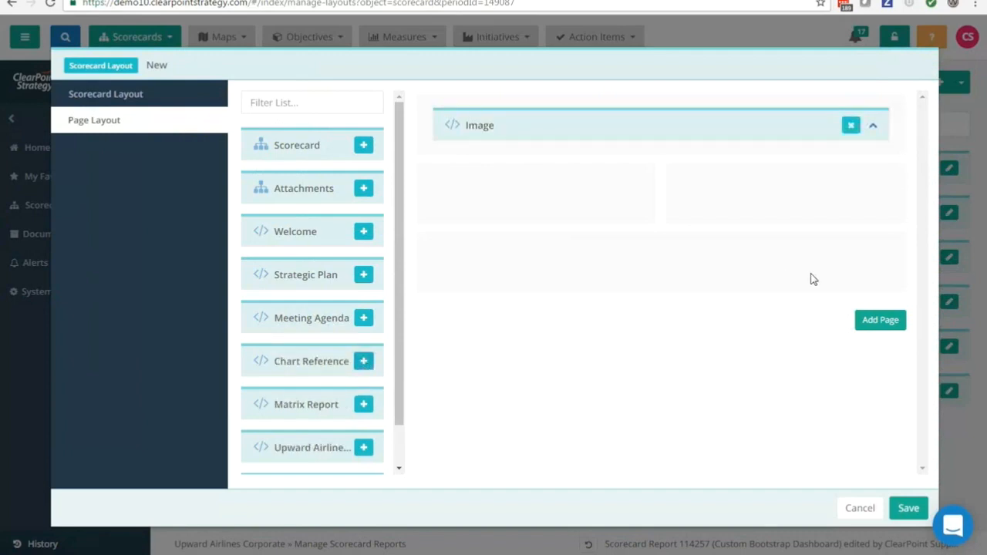
{"action": "left_click", "coordinate": [907, 510]}
{"action": "left_click", "coordinate": [191, 435]}
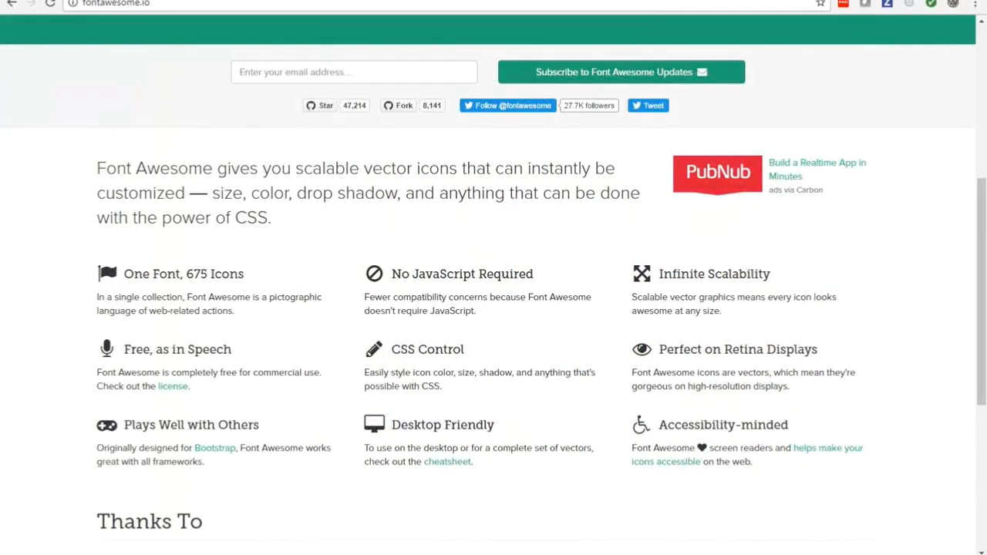
Step: Look over the Font Awesome home page, then open its icons page and browse the icon list
{"action": "scroll", "coordinate": [310, 144], "scroll_direction": "down", "scroll_amount": 3}
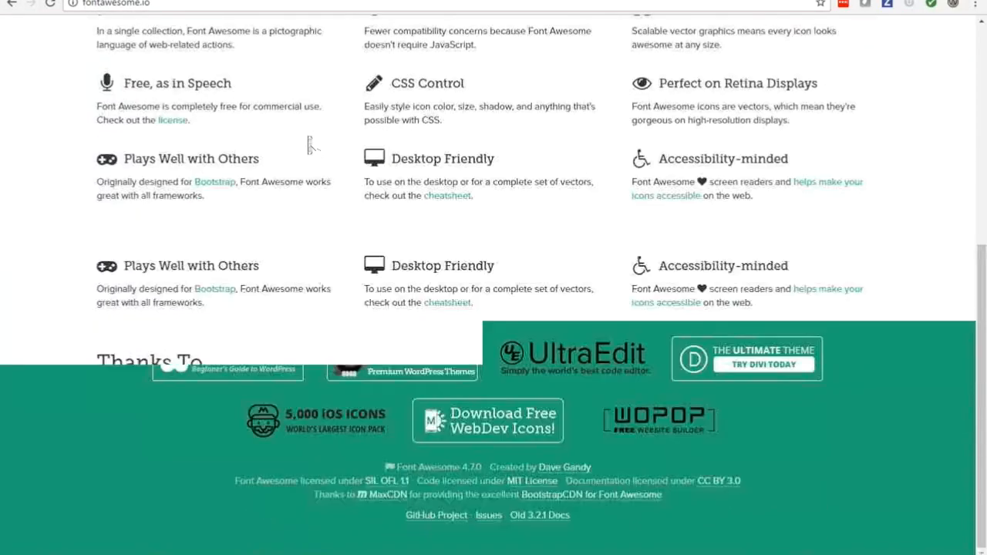
{"action": "scroll", "coordinate": [309, 144], "scroll_direction": "up", "scroll_amount": 10}
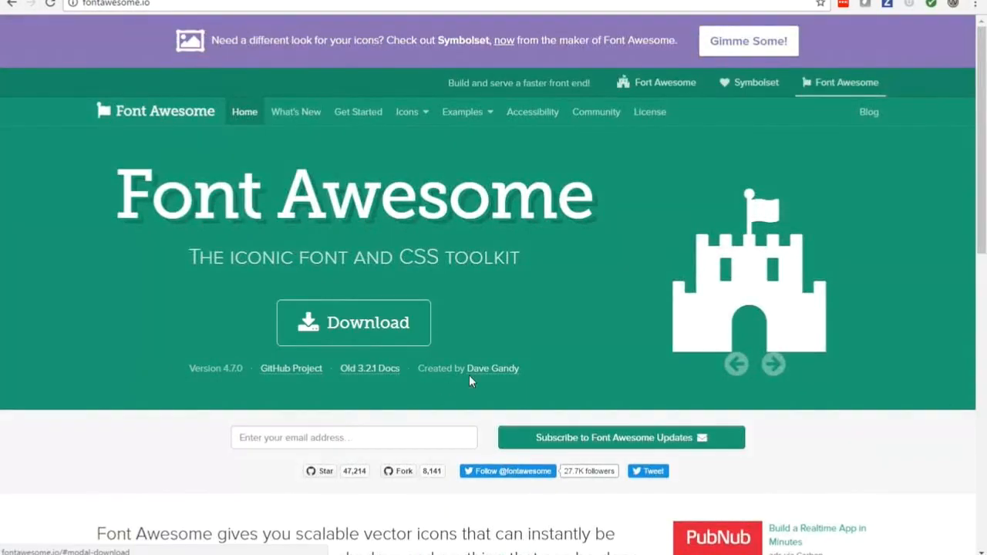
{"action": "left_click", "coordinate": [411, 112]}
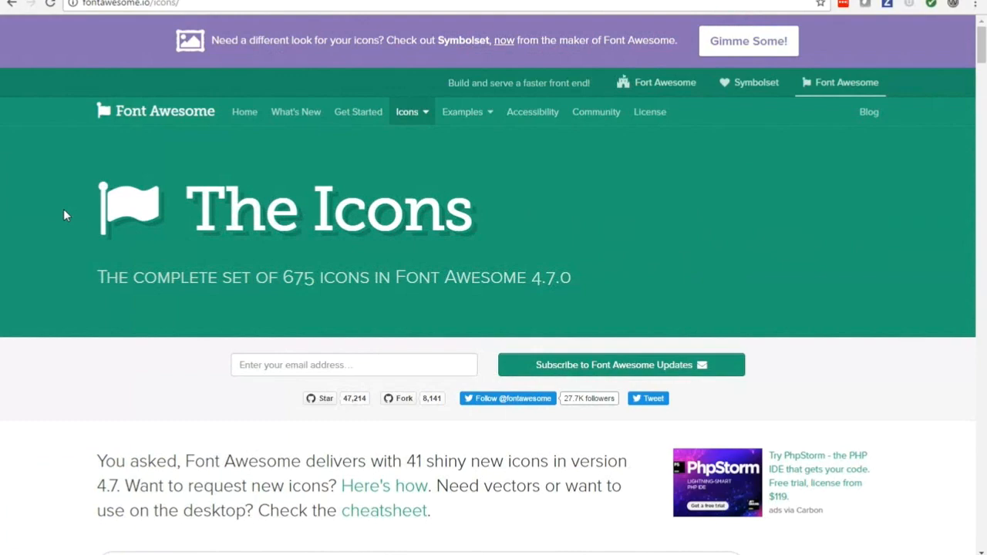
{"action": "scroll", "coordinate": [65, 212], "scroll_direction": "down", "scroll_amount": 4}
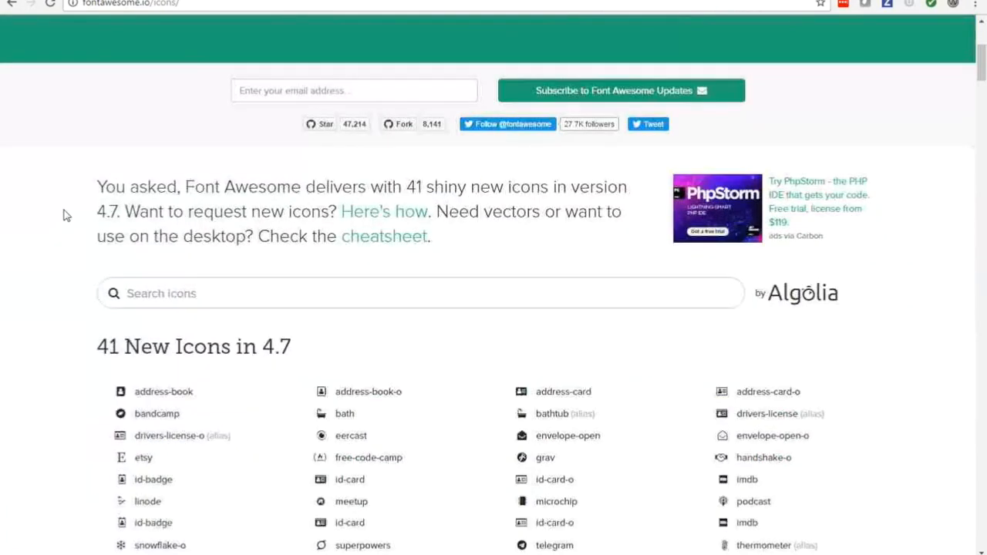
{"action": "scroll", "coordinate": [68, 252], "scroll_direction": "down", "scroll_amount": 8}
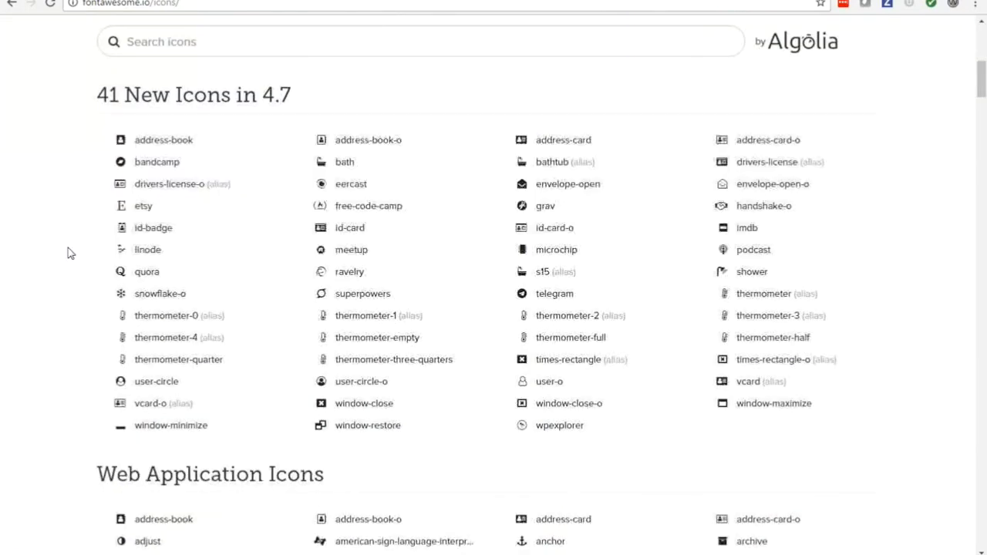
{"action": "scroll", "coordinate": [68, 252], "scroll_direction": "up", "scroll_amount": 5}
Step: Search the Font Awesome icons for lemon, ship and glass in turn, clearing the search after each one
{"action": "left_click", "coordinate": [137, 263]}
{"action": "type", "text": "lemon"}
{"action": "key", "text": "BackSpace"}
{"action": "key", "text": "BackSpace"}
{"action": "key", "text": "BackSpace"}
{"action": "key", "text": "BackSpace"}
{"action": "key", "text": "BackSpace"}
{"action": "type", "text": "ship"}
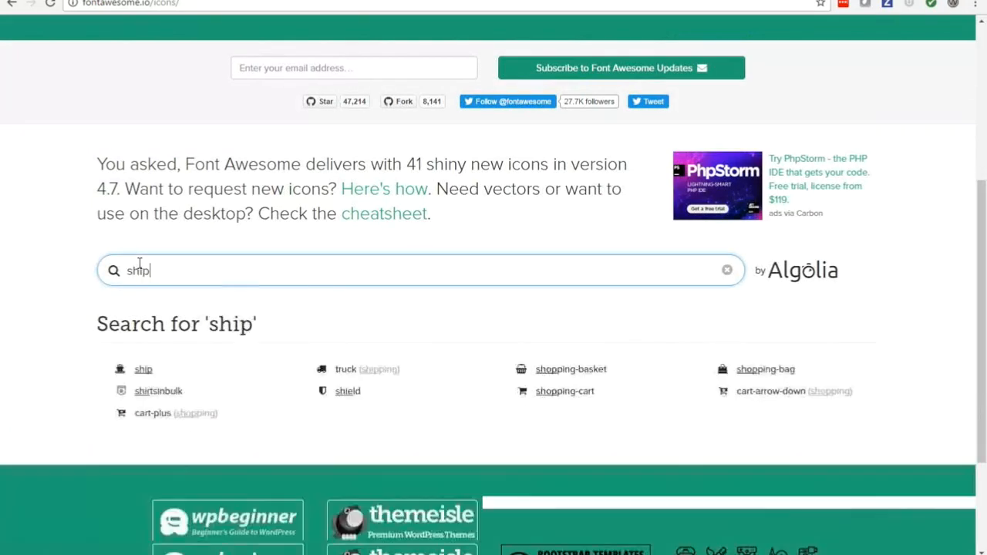
{"action": "key", "text": "BackSpace"}
{"action": "key", "text": "BackSpace"}
{"action": "key", "text": "BackSpace"}
{"action": "key", "text": "BackSpace"}
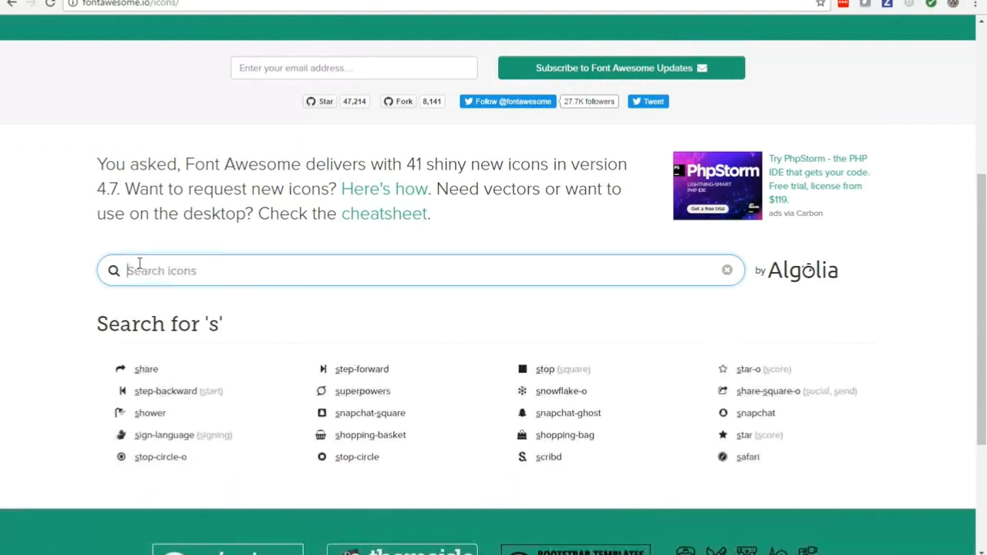
{"action": "type", "text": "glass"}
{"action": "key", "text": "BackSpace"}
{"action": "key", "text": "BackSpace"}
{"action": "key", "text": "BackSpace"}
{"action": "key", "text": "BackSpace"}
{"action": "key", "text": "BackSpace"}
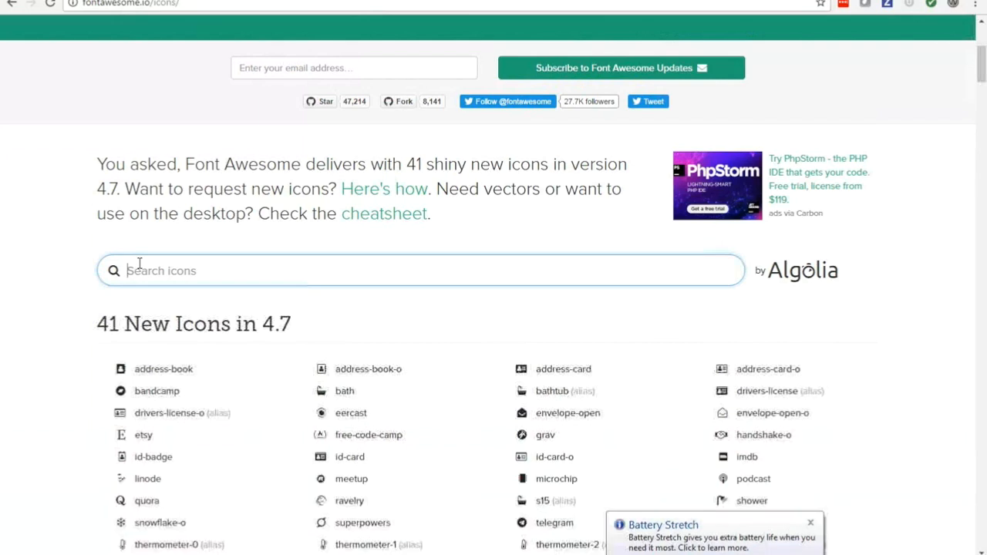
Step: Search the Font Awesome icons for plan, open the plane icon, and copy its fa-plane HTML tag
{"action": "type", "text": "plan"}
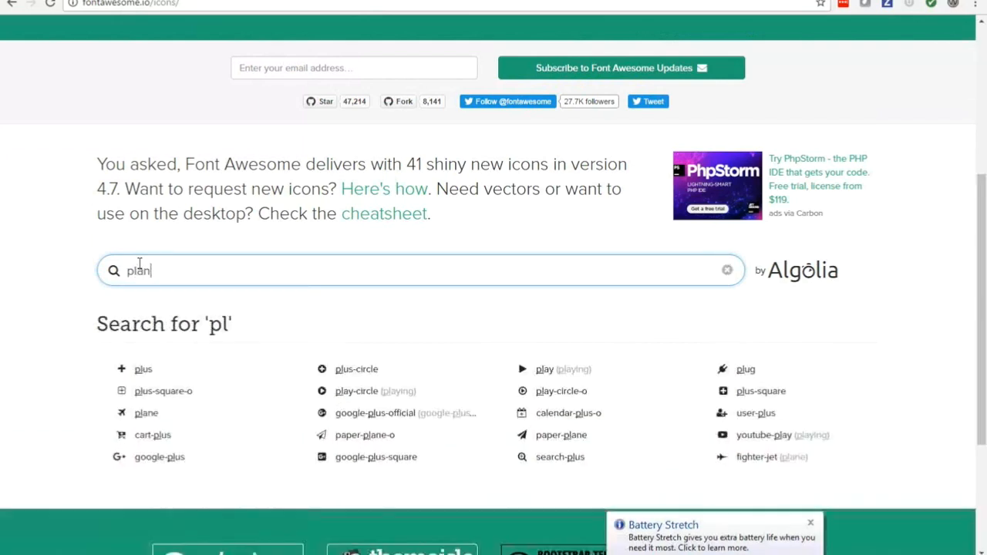
{"action": "left_click", "coordinate": [129, 374]}
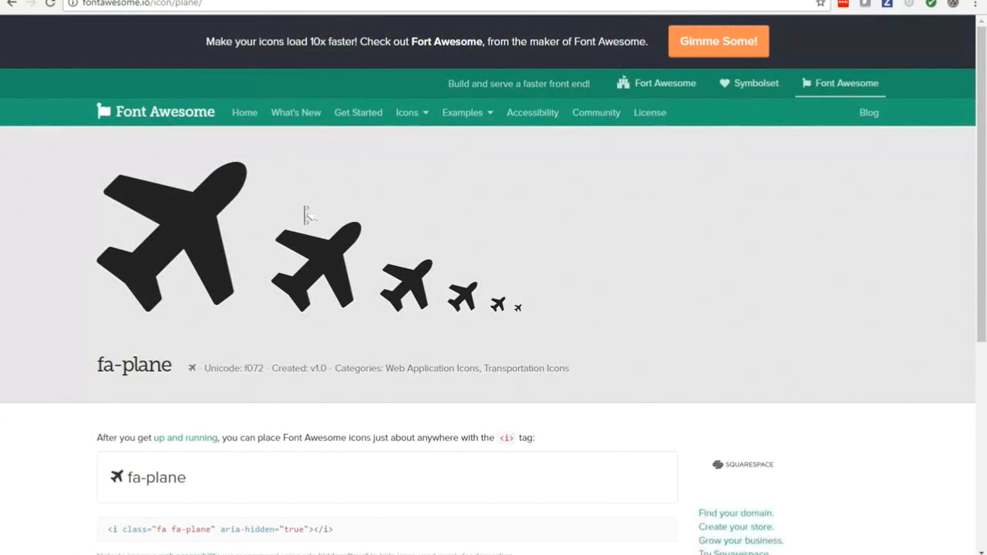
{"action": "scroll", "coordinate": [304, 210], "scroll_direction": "down", "scroll_amount": 2}
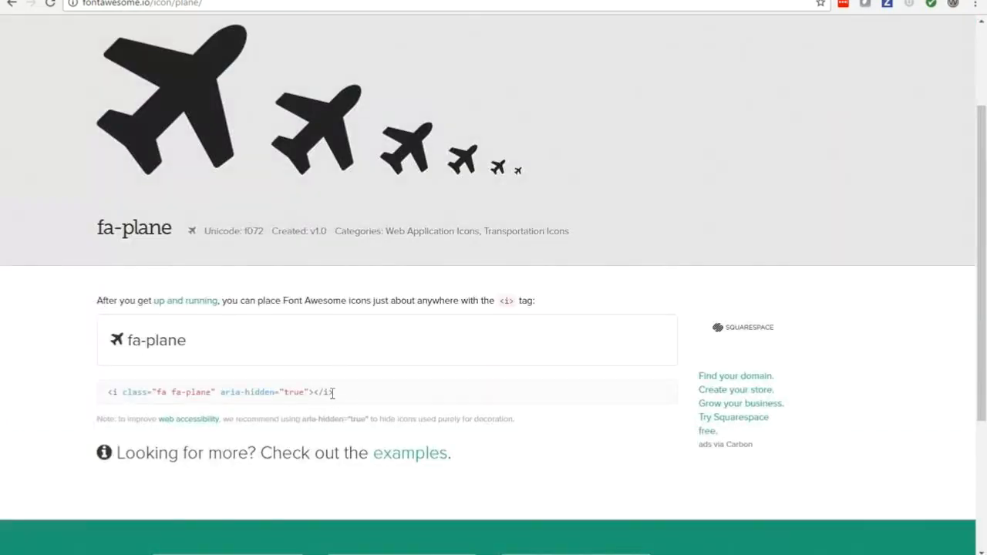
{"action": "left_click_drag", "start_coordinate": [332, 393], "coordinate": [98, 404]}
{"action": "key", "text": "ctrl+c"}
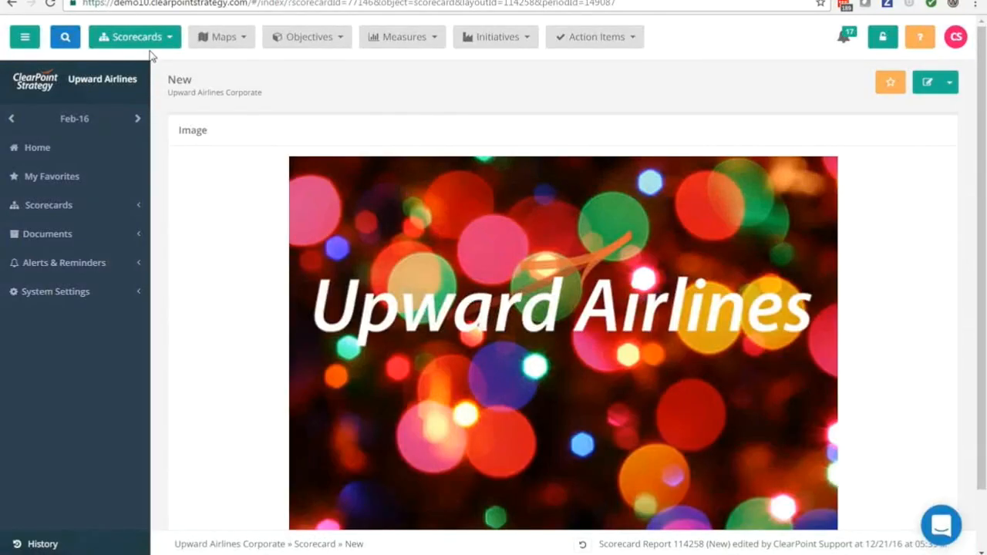
Step: Edit the Custom Bootstrap Dashboard report's Custom Dashboard field as HTML and paste the plane icon tag after the Mission text
{"action": "left_click", "coordinate": [151, 40]}
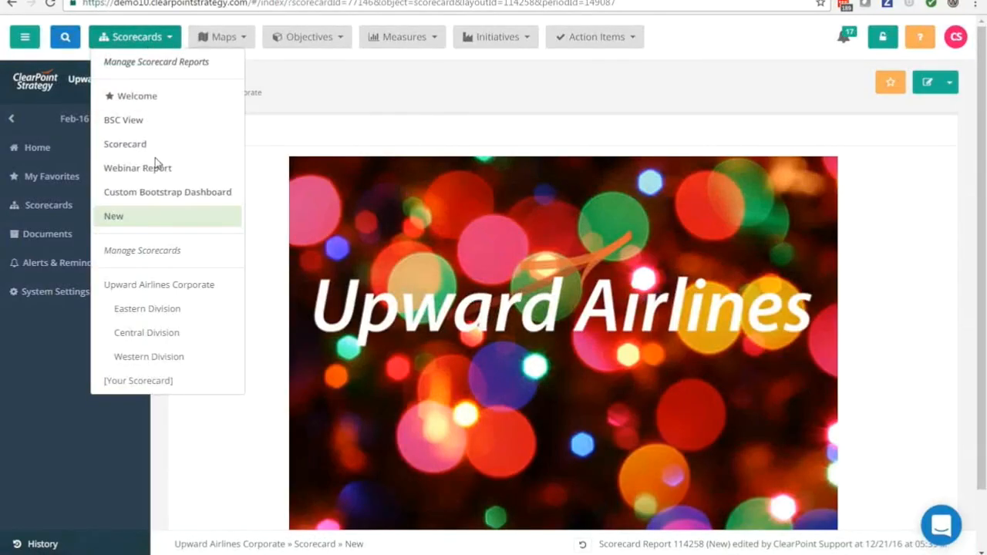
{"action": "left_click", "coordinate": [159, 196]}
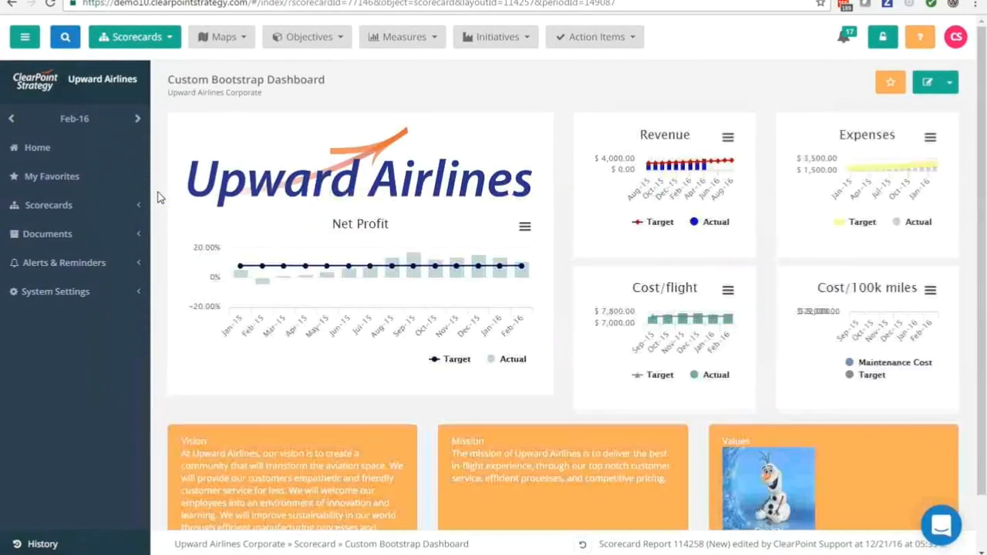
{"action": "double_click", "coordinate": [235, 228]}
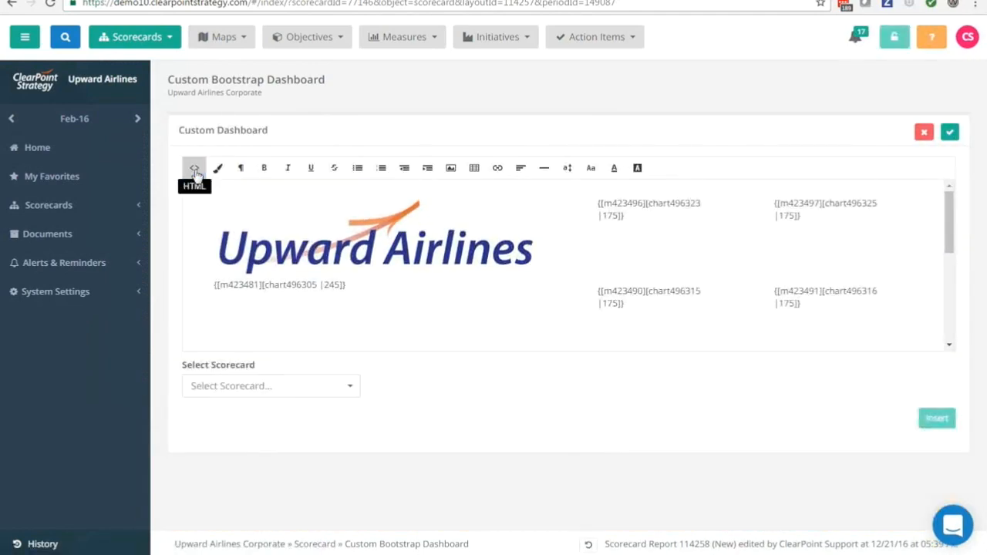
{"action": "left_click", "coordinate": [195, 169]}
{"action": "scroll", "coordinate": [409, 272], "scroll_direction": "down", "scroll_amount": 10}
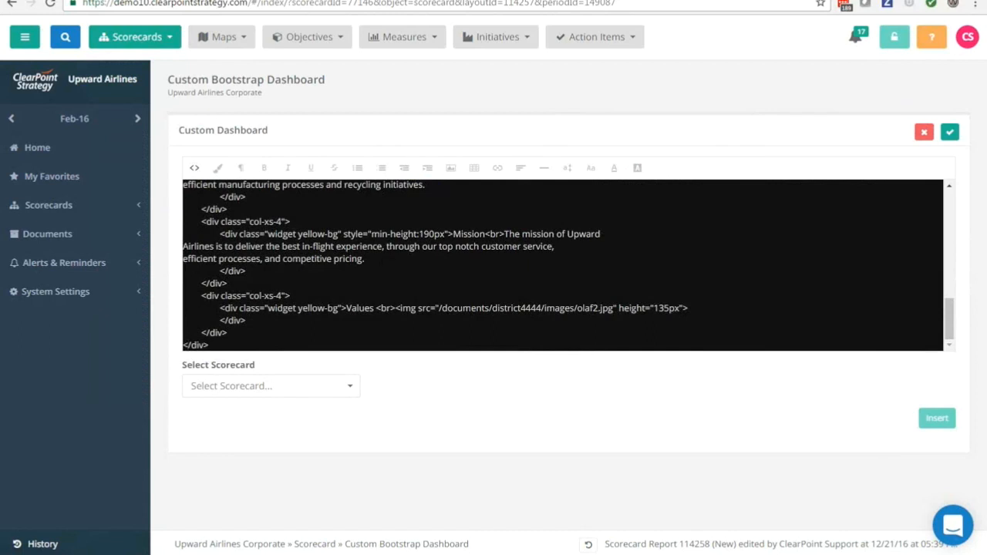
{"action": "left_click", "coordinate": [382, 262]}
{"action": "key", "text": "ctrl+v"}
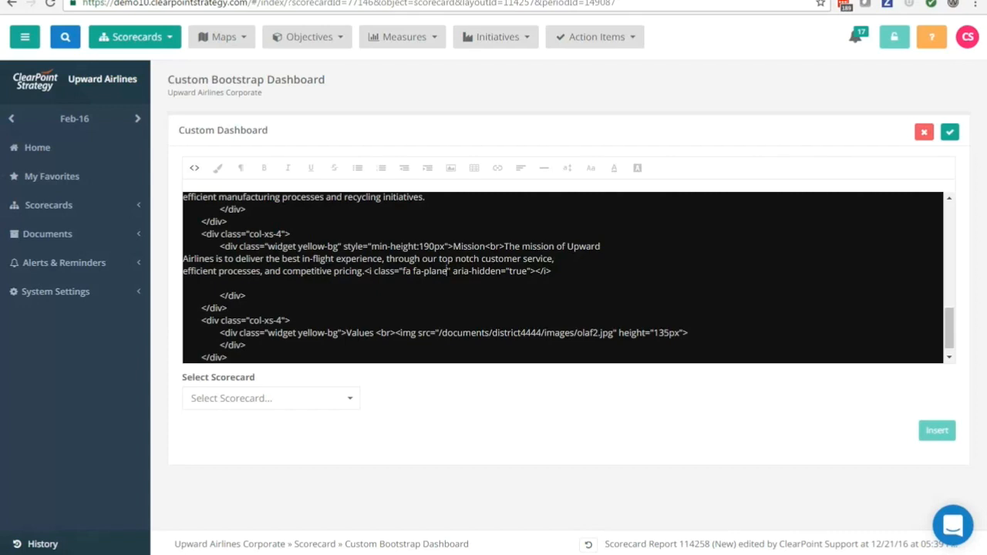
Step: Add the fa-4x size class to the plane icon tag, save the field, and check the dashboard's Mission box
{"action": "left_click", "coordinate": [448, 271]}
{"action": "type", "text": "fa-"}
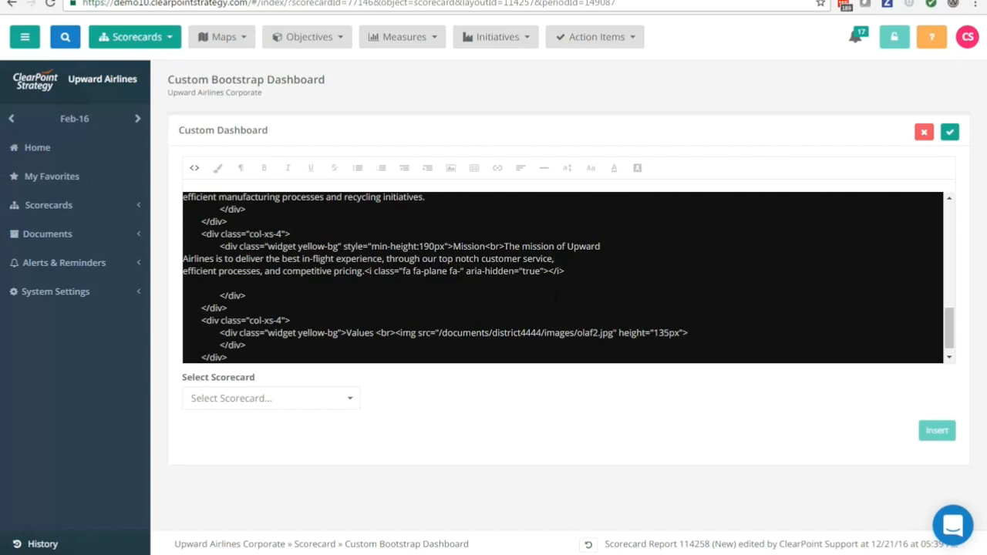
{"action": "type", "text": "3"}
{"action": "key", "text": "BackSpace"}
{"action": "type", "text": "4"}
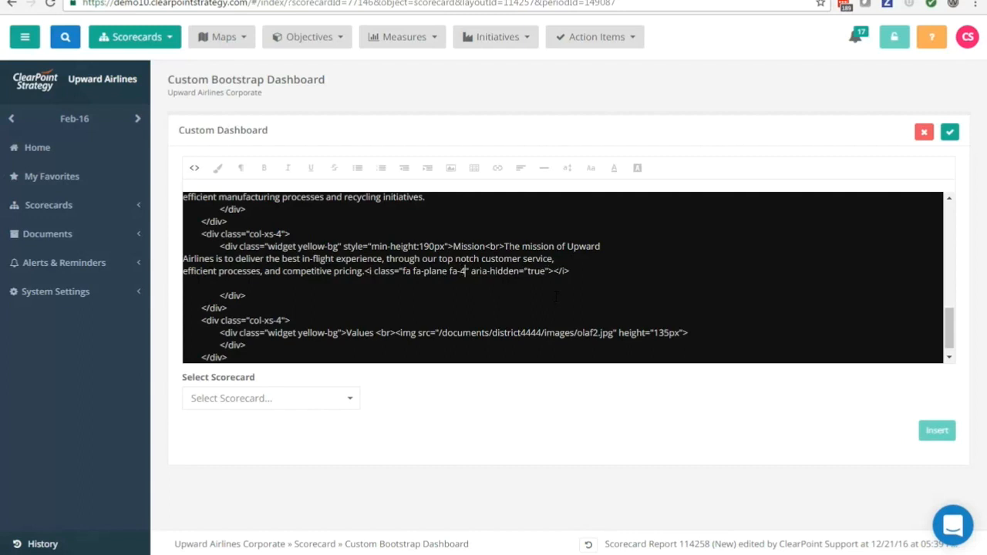
{"action": "type", "text": "x"}
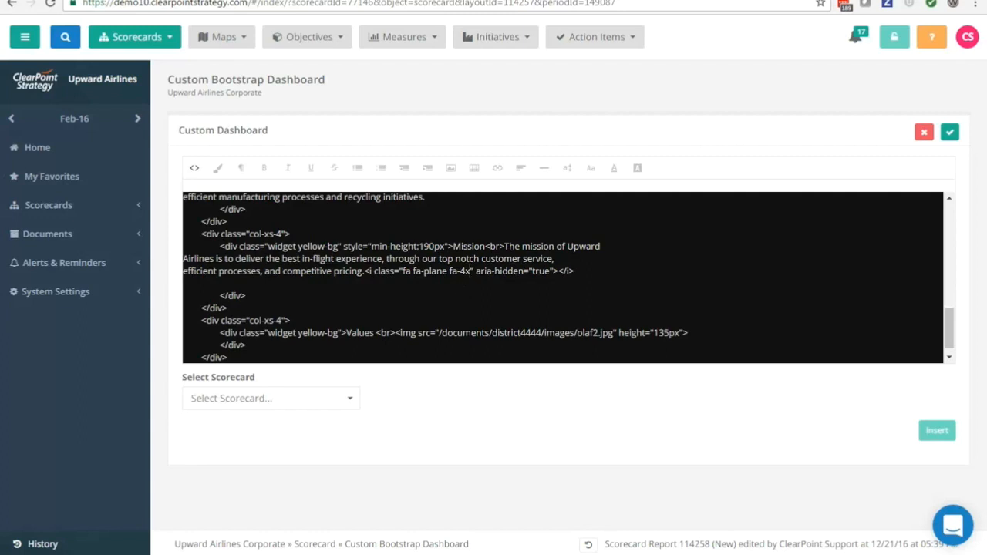
{"action": "left_click", "coordinate": [949, 132]}
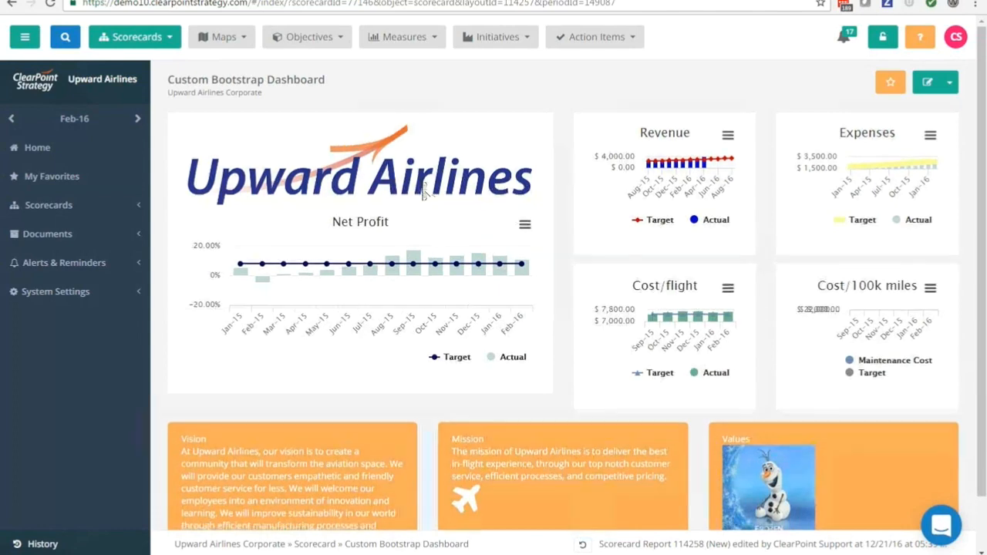
{"action": "scroll", "coordinate": [424, 186], "scroll_direction": "down", "scroll_amount": 2}
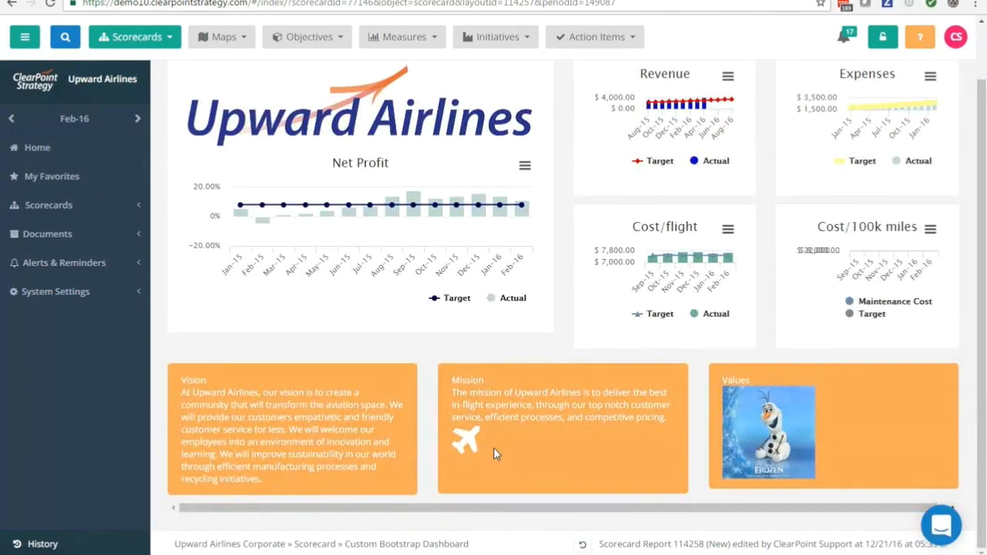